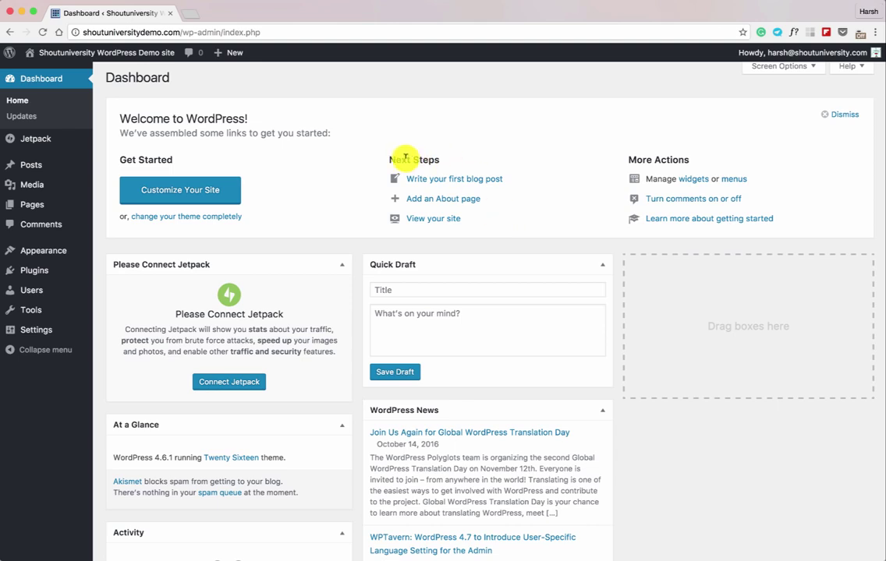
# Search the plugin directory for "yoast Seo", and install and activate the Yoast SEO plugin.
pyautogui.moveTo(70, 271)
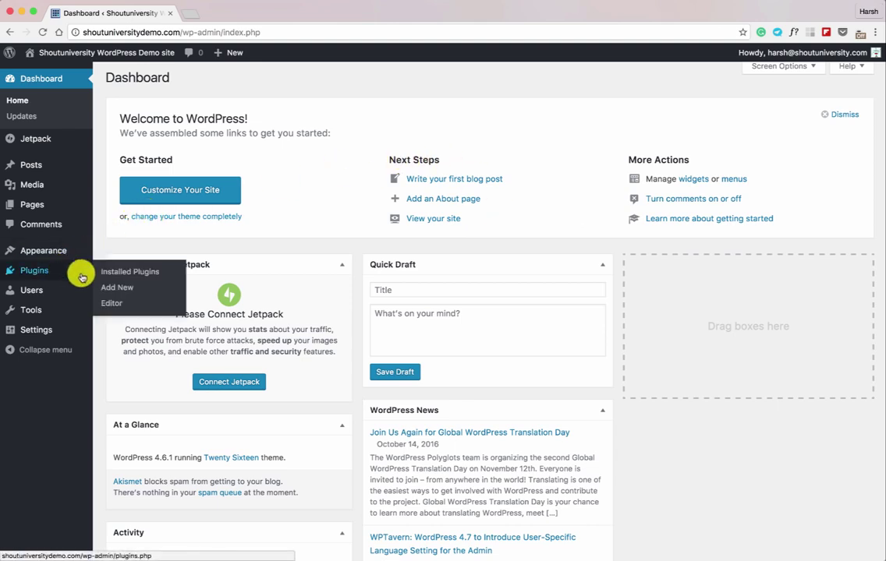
pyautogui.click(111, 289)
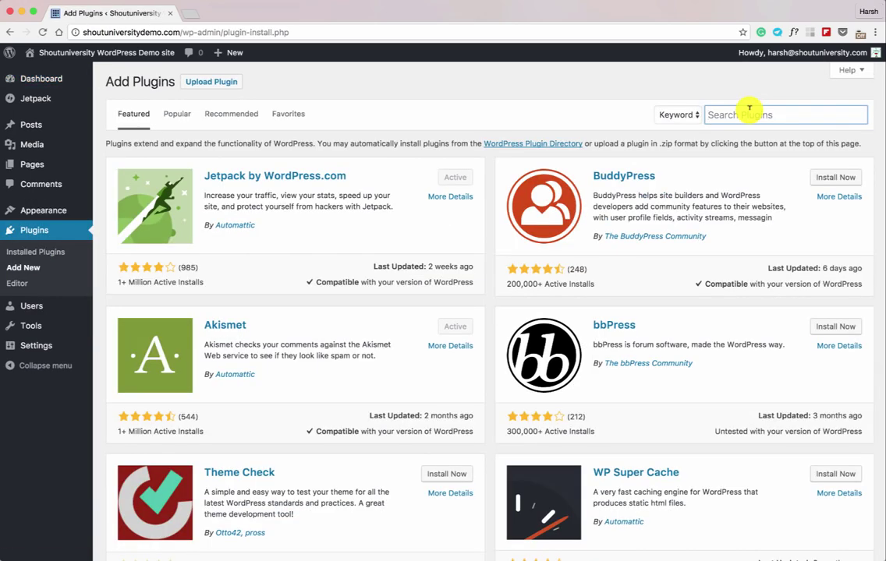
pyautogui.click(441, 178)
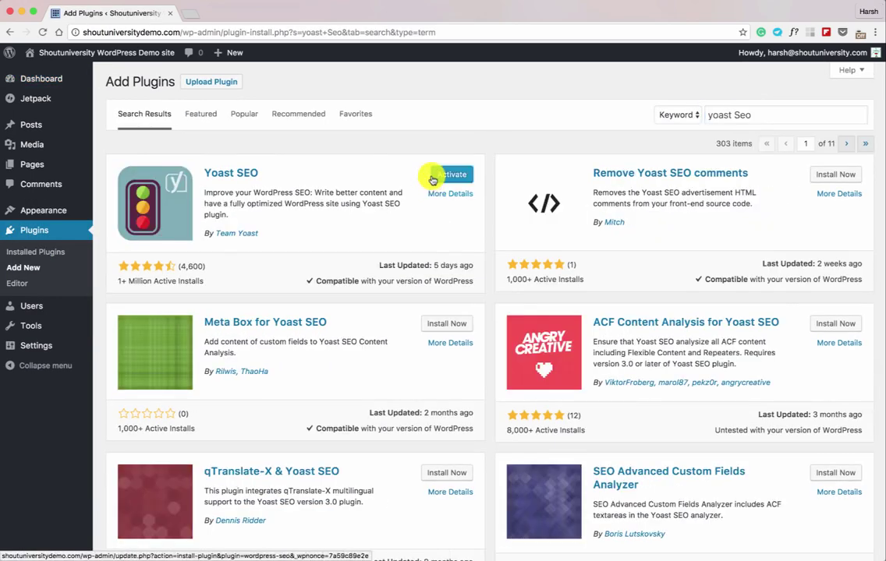
pyautogui.click(454, 176)
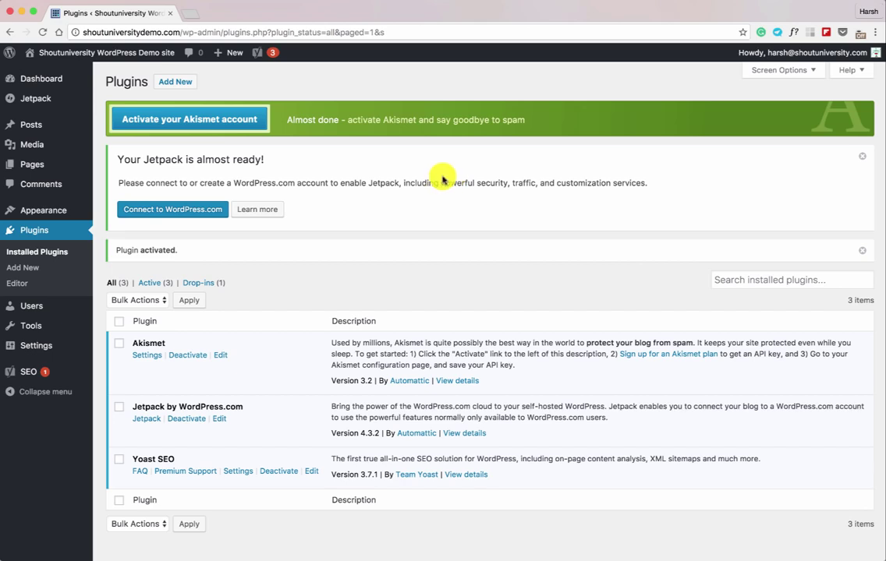
# Enable the advanced settings pages in Yoast SEO's features and save the changes.
pyautogui.moveTo(54, 373)
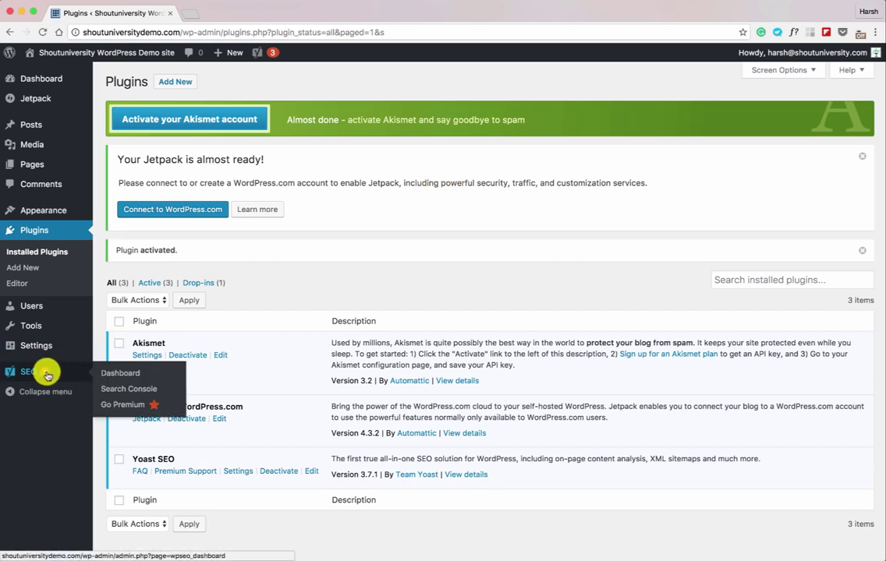
pyautogui.click(123, 375)
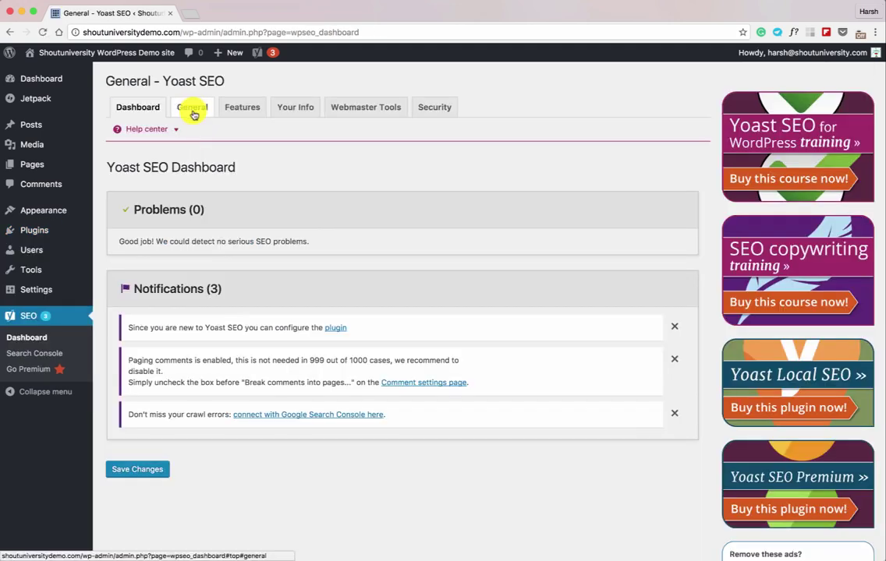
pyautogui.click(193, 113)
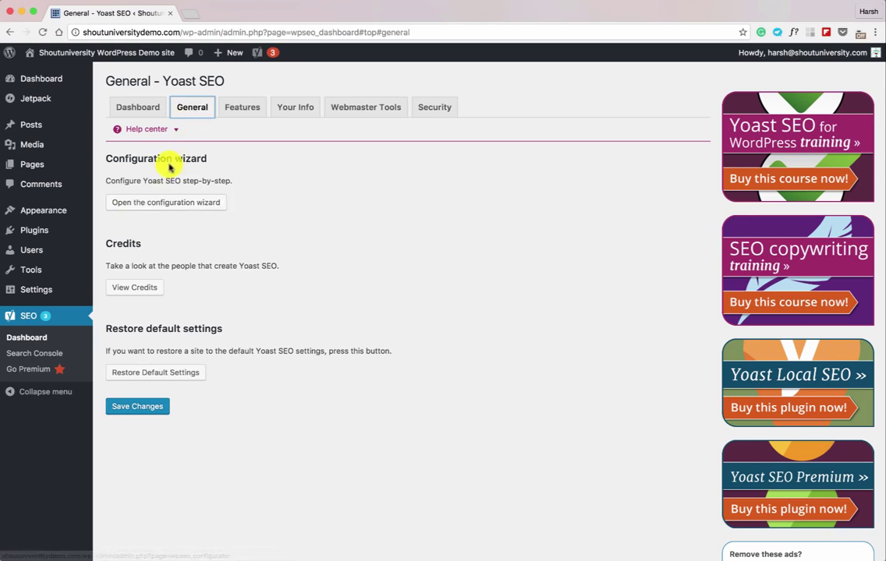
pyautogui.click(240, 109)
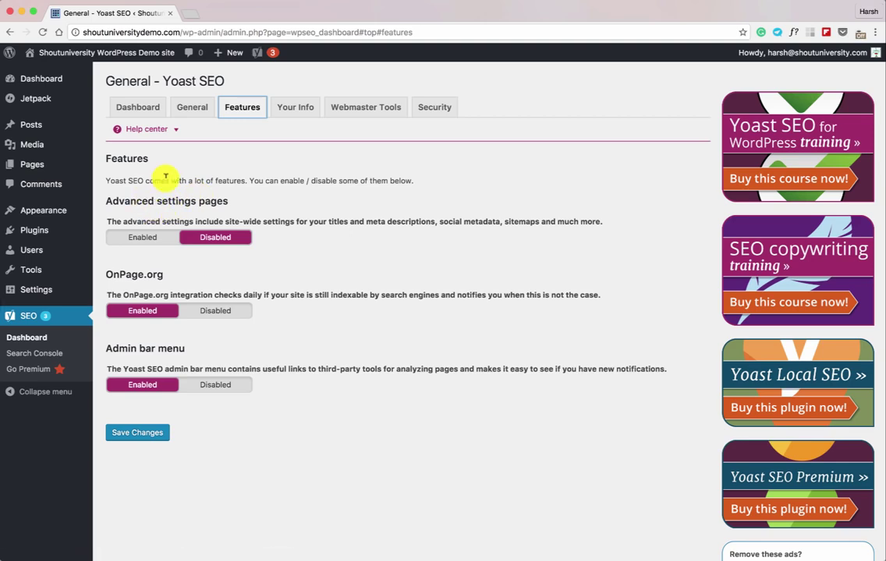
pyautogui.click(148, 238)
pyautogui.click(127, 434)
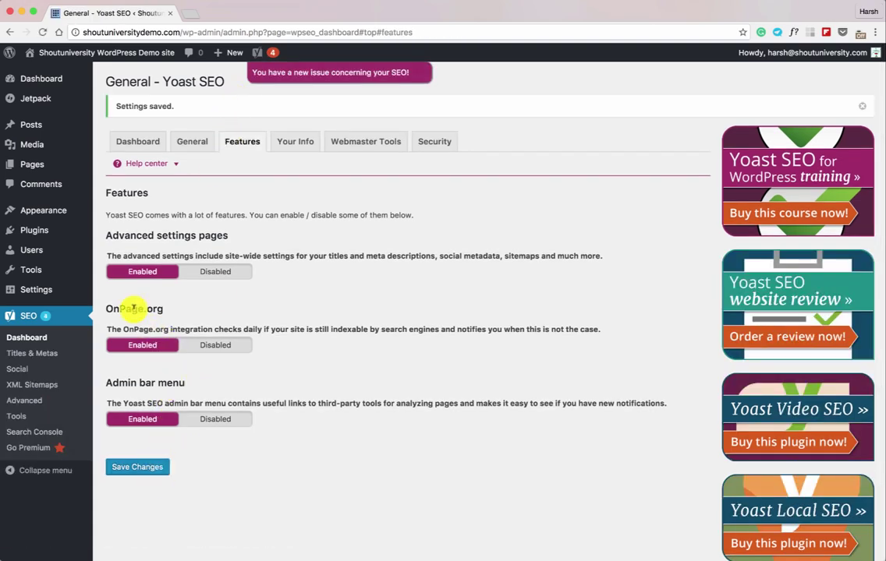
# Disable the OnPage.org integration and the Yoast admin bar menu, and save the changes.
pyautogui.click(215, 342)
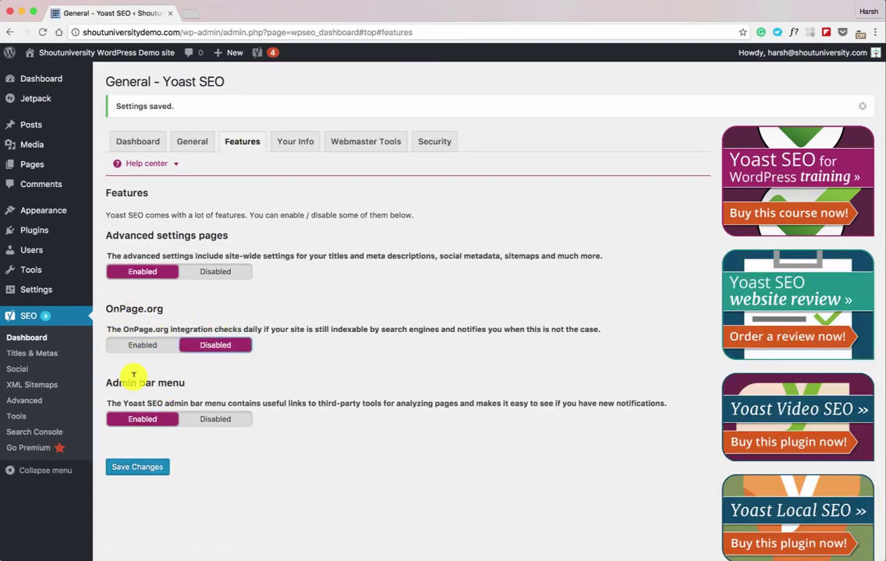
pyautogui.click(209, 420)
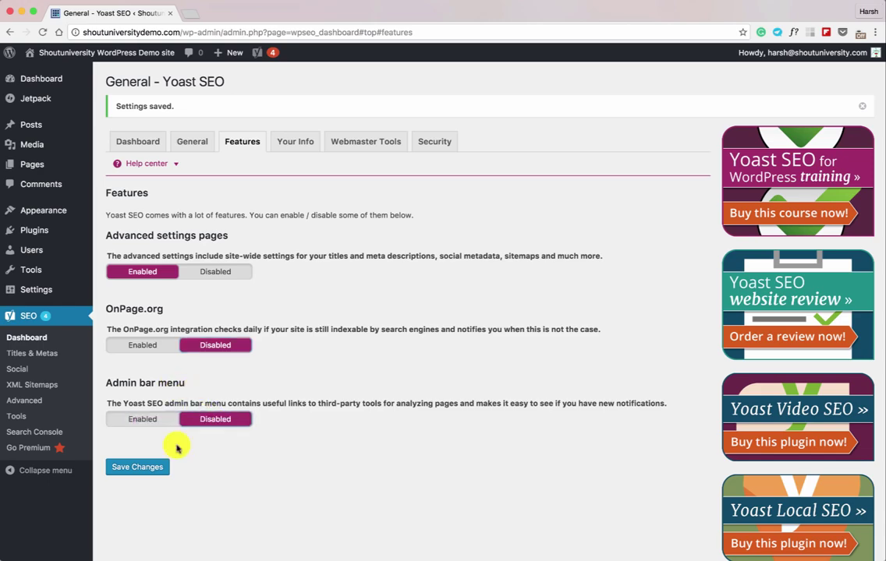
pyautogui.click(140, 468)
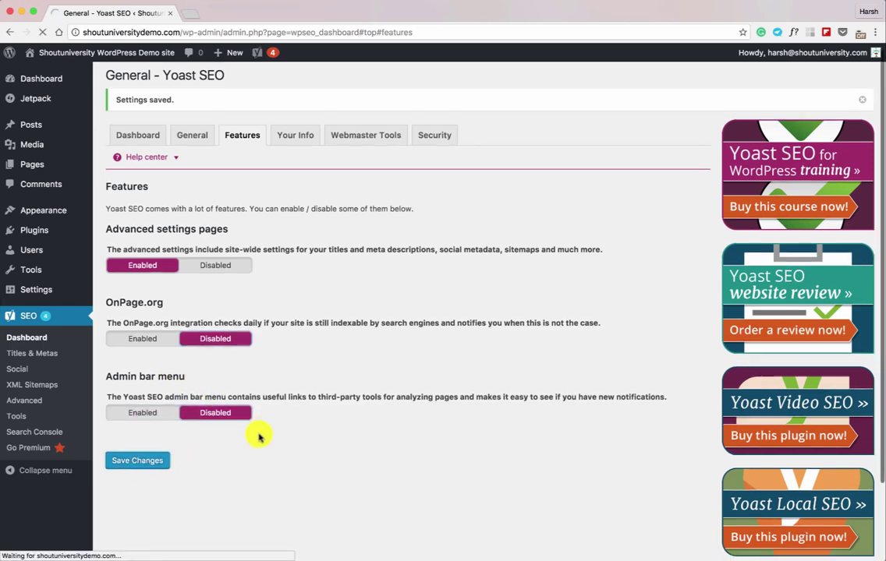
# Start the Yoast configuration wizard without the newsletter sign-up, choosing Production as the environment and Blog as the site type.
pyautogui.click(199, 145)
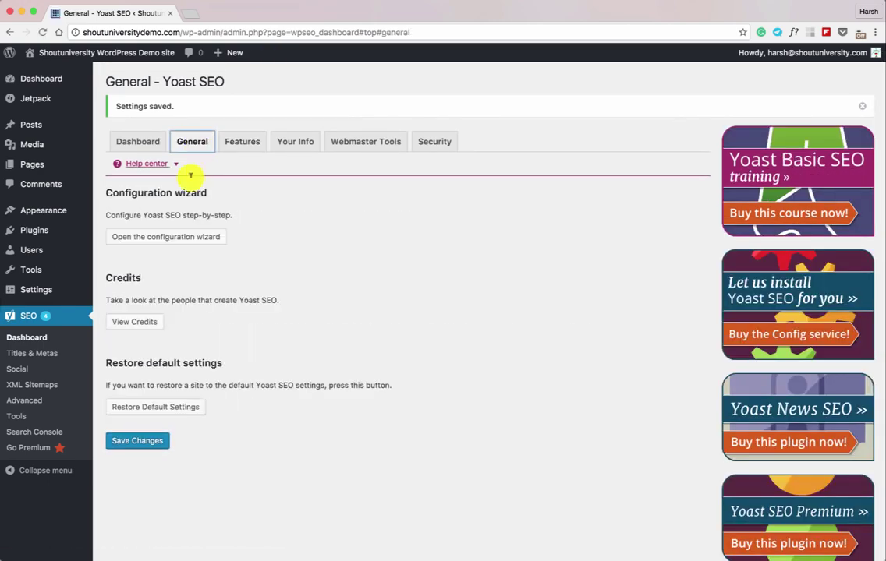
pyautogui.click(176, 236)
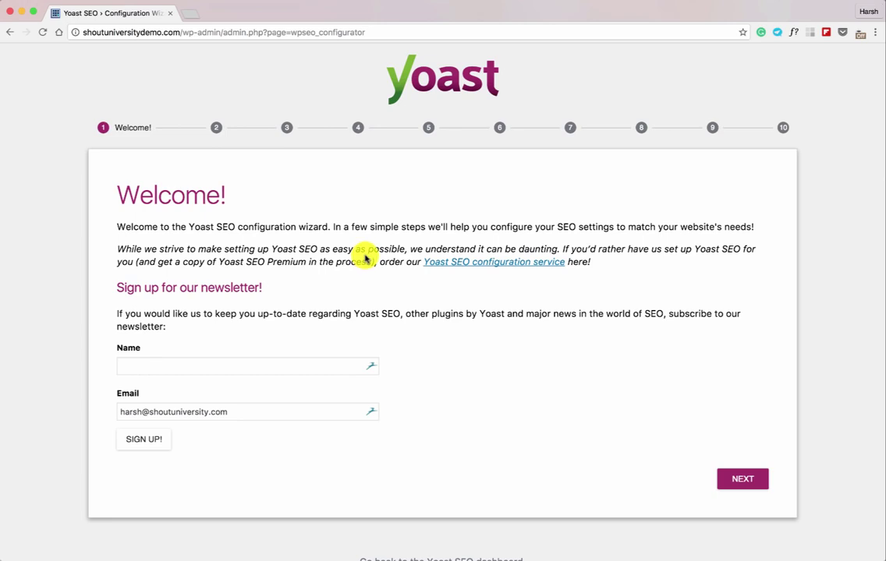
pyautogui.click(734, 482)
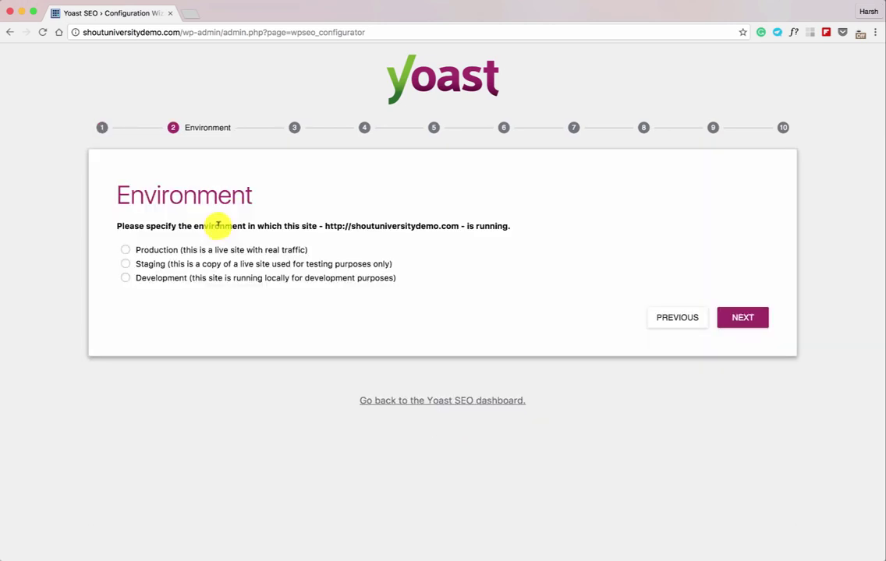
pyautogui.click(157, 251)
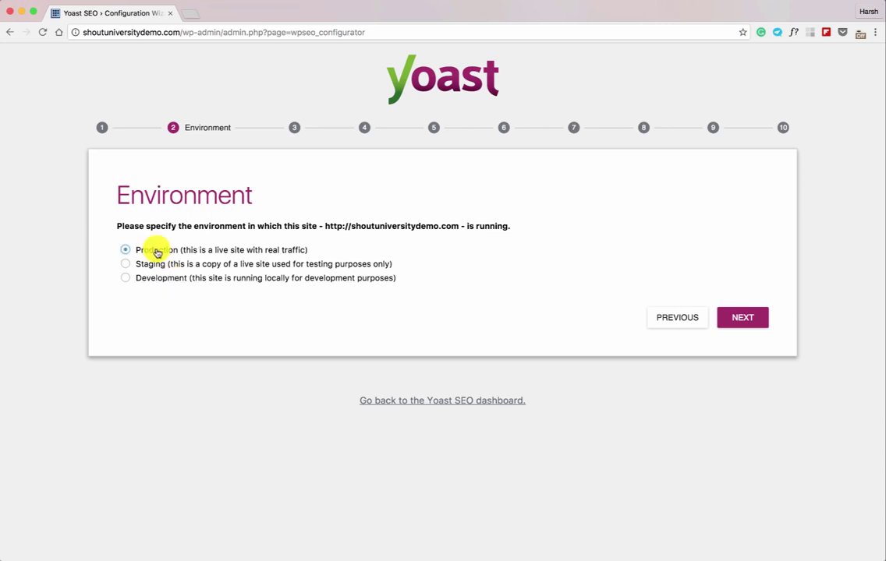
pyautogui.click(741, 318)
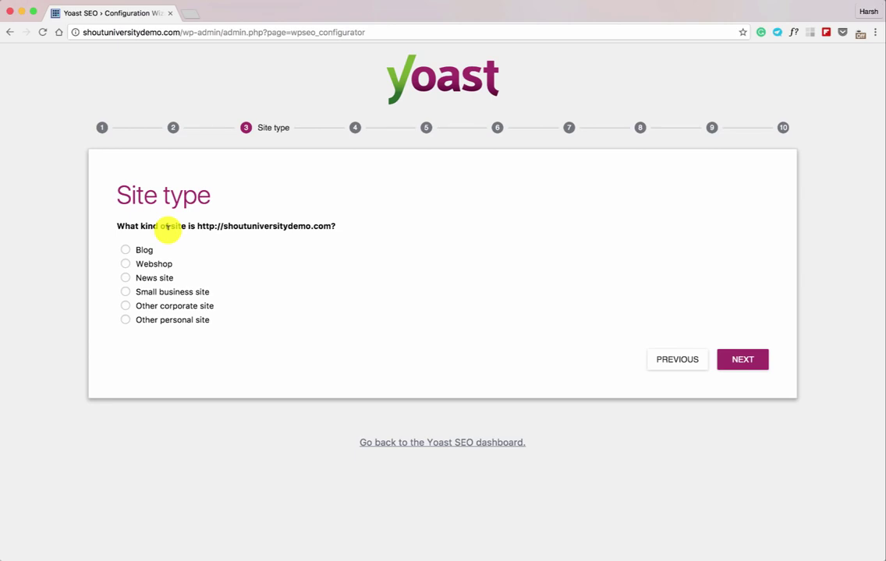
pyautogui.click(126, 251)
pyautogui.click(740, 361)
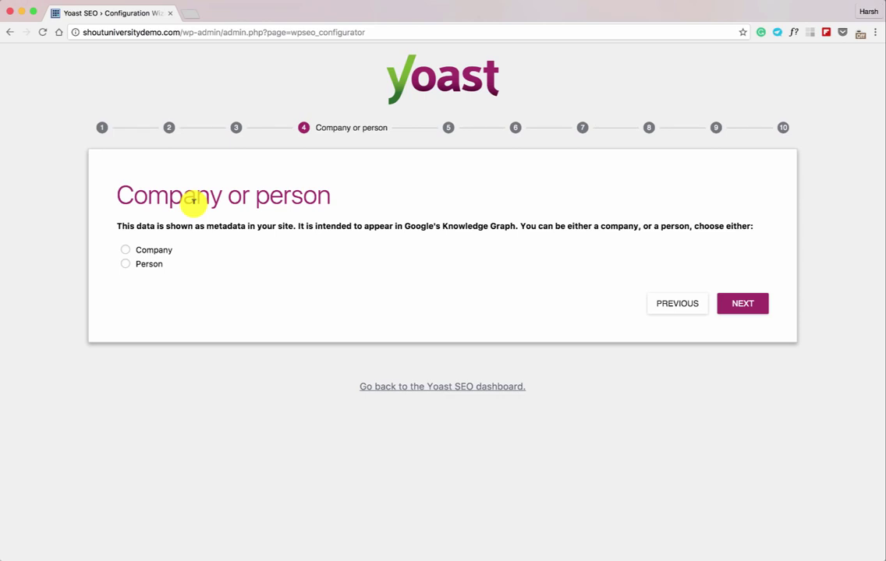
# Identify the site as a company named ShoutUniversity, without a logo image, and continue to the social profiles.
pyautogui.click(124, 251)
pyautogui.click(183, 307)
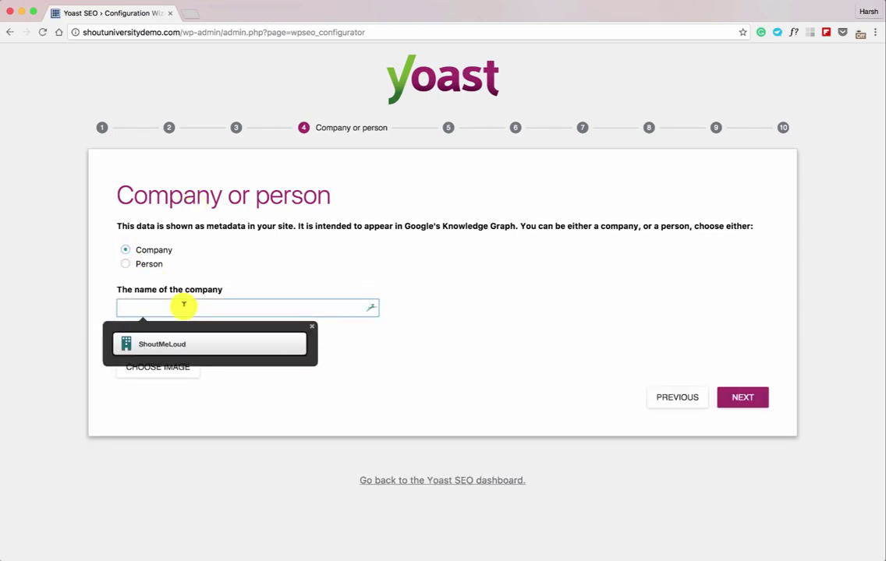
pyautogui.write('ShoutUniversity')
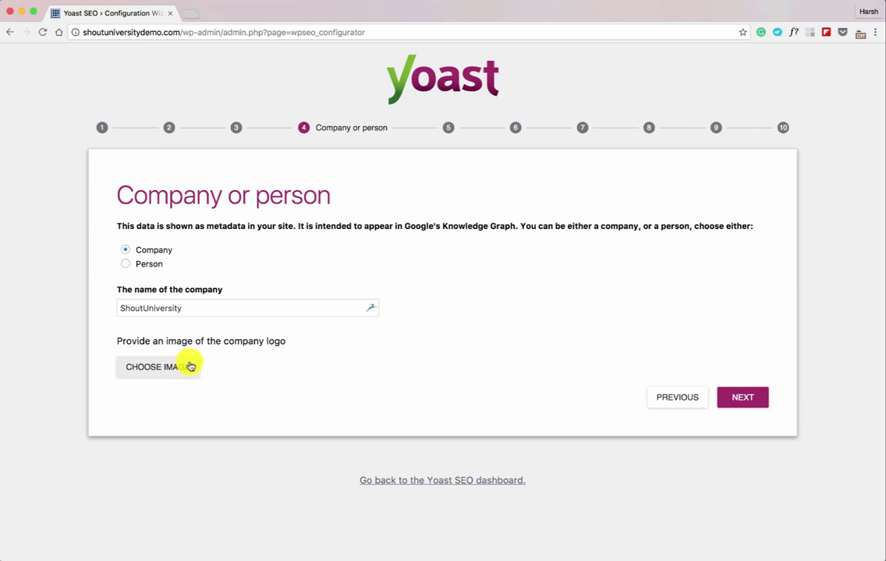
pyautogui.click(734, 400)
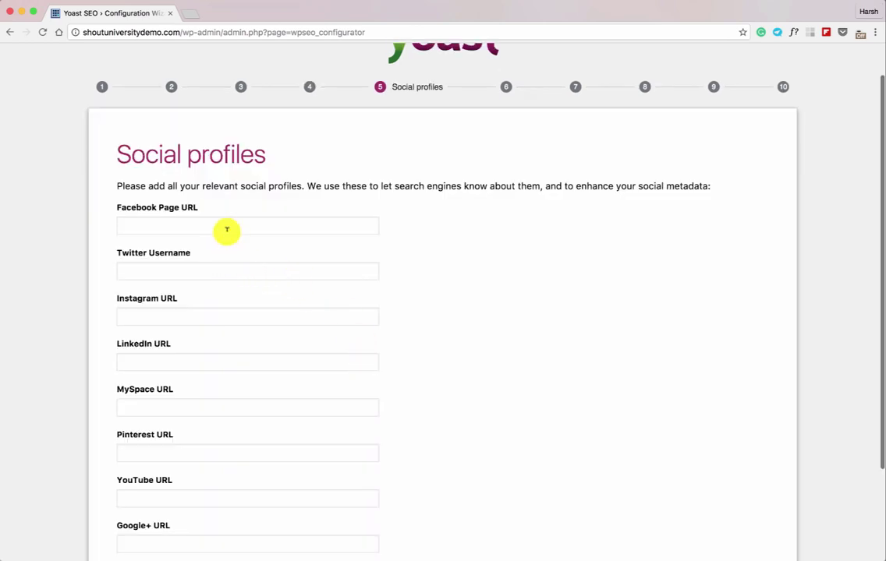
pyautogui.click(228, 228)
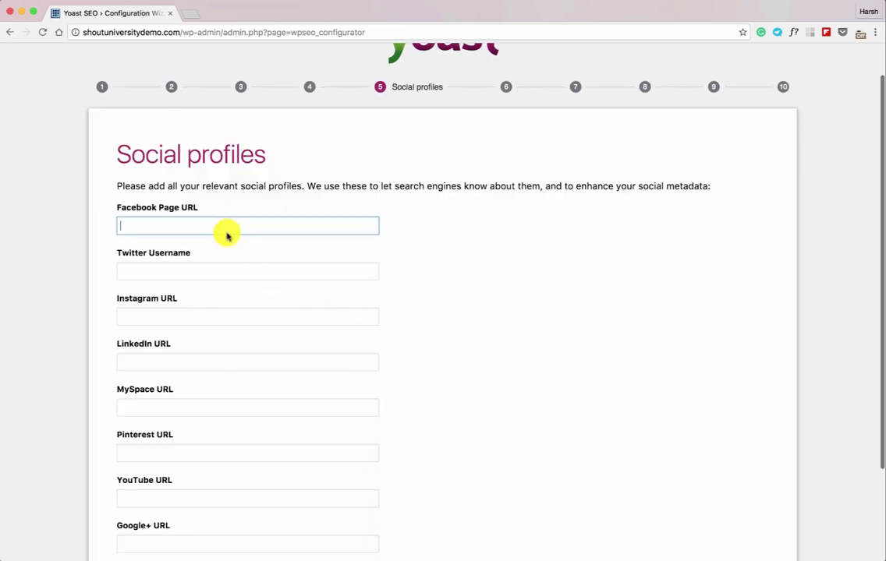
pyautogui.scroll(-1, 242, 300)
pyautogui.scroll(-2, 242, 300)
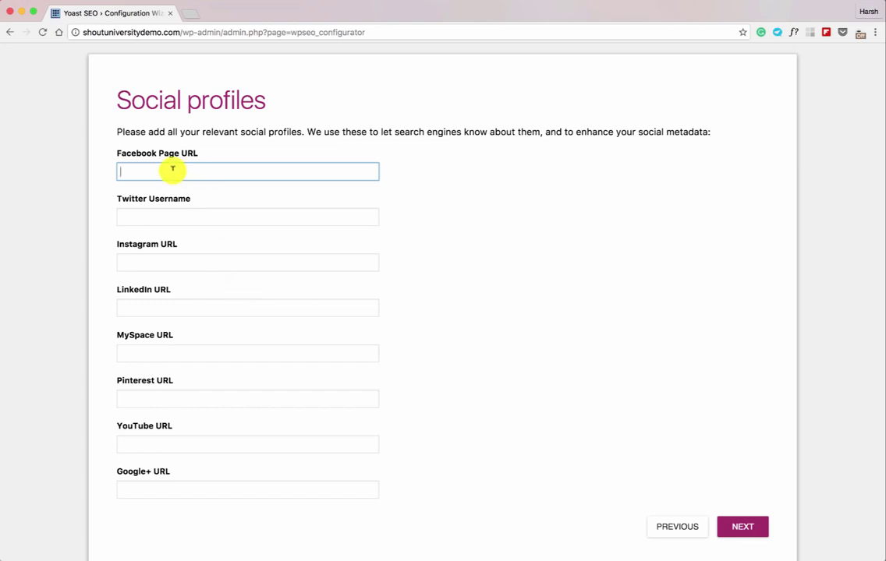
pyautogui.scroll(-1, 224, 166)
pyautogui.click(206, 207)
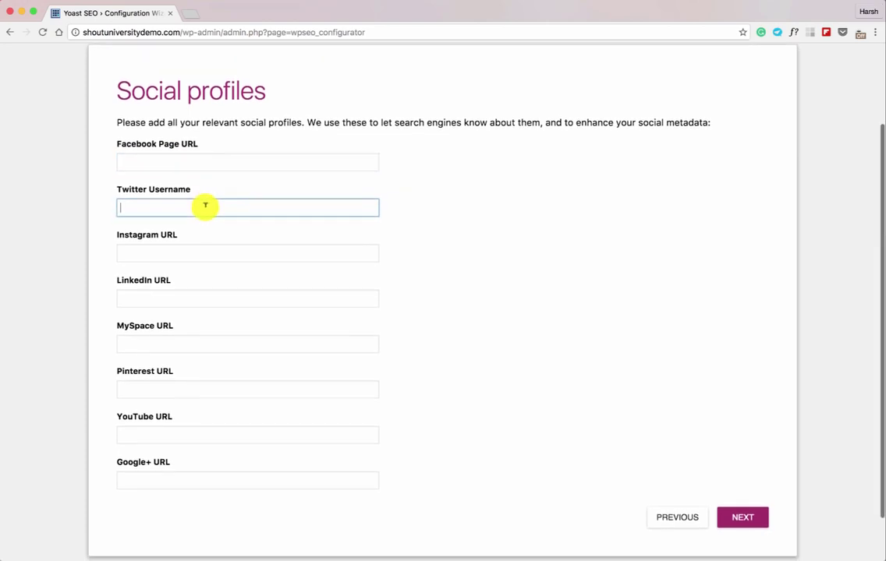
pyautogui.write('denharsh')
pyautogui.press('Tab')
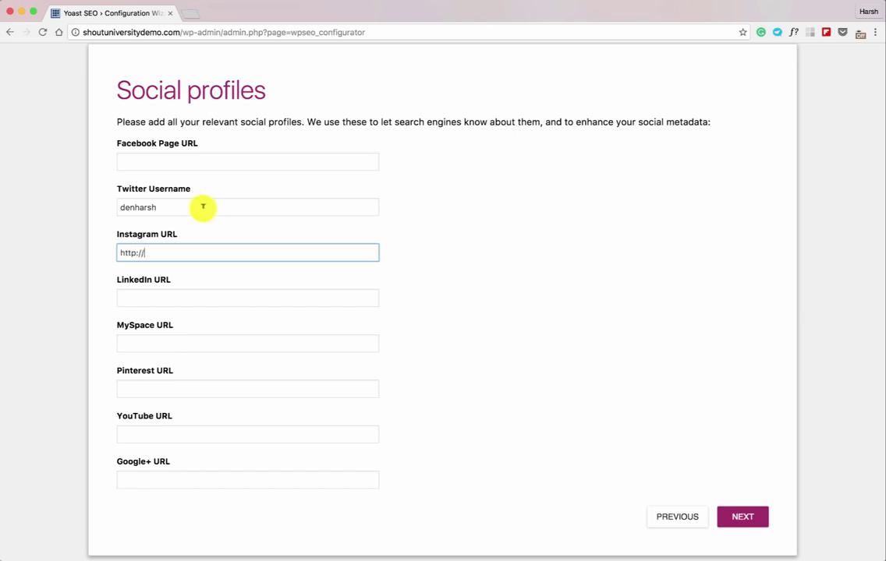
pyautogui.scroll(-2, 506, 333)
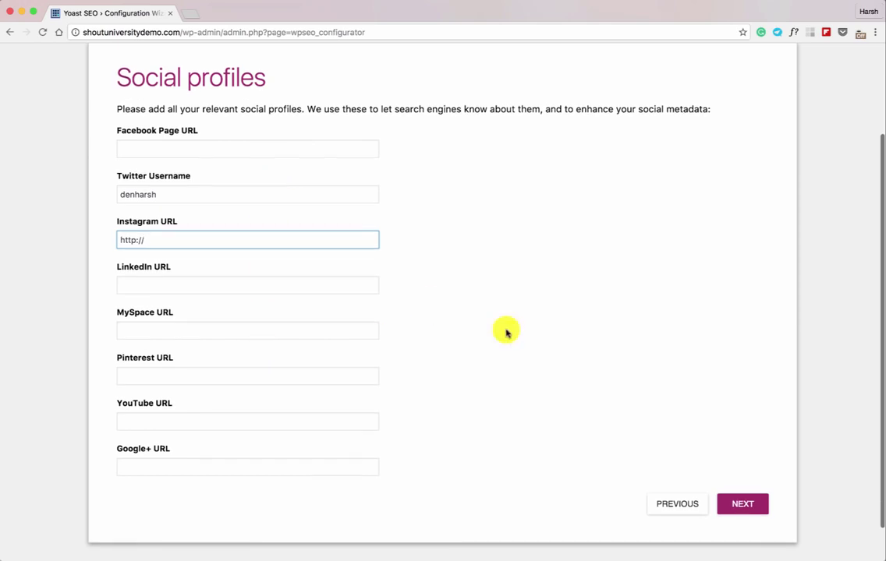
pyautogui.click(745, 505)
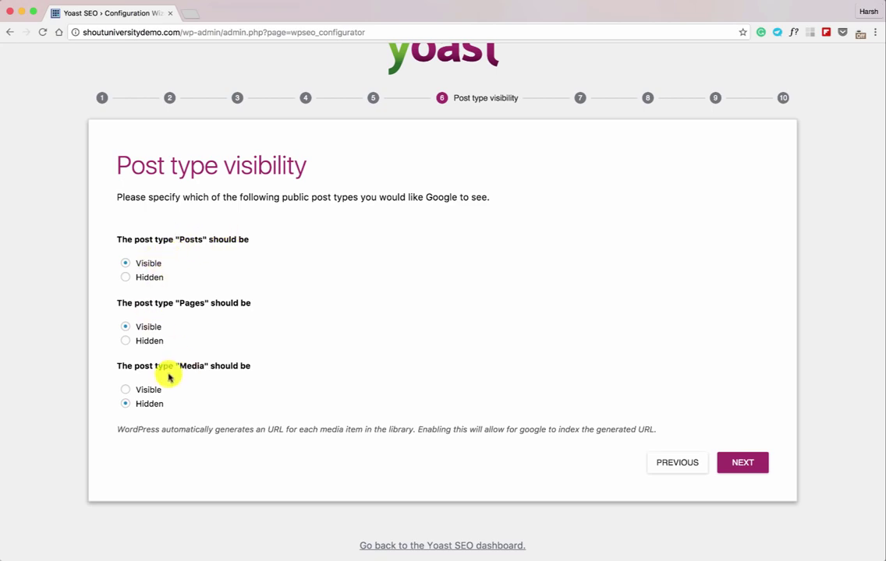
# Accept the default post type visibility and the No setting for multiple authors, and skip Google Search Console authorization.
pyautogui.click(733, 465)
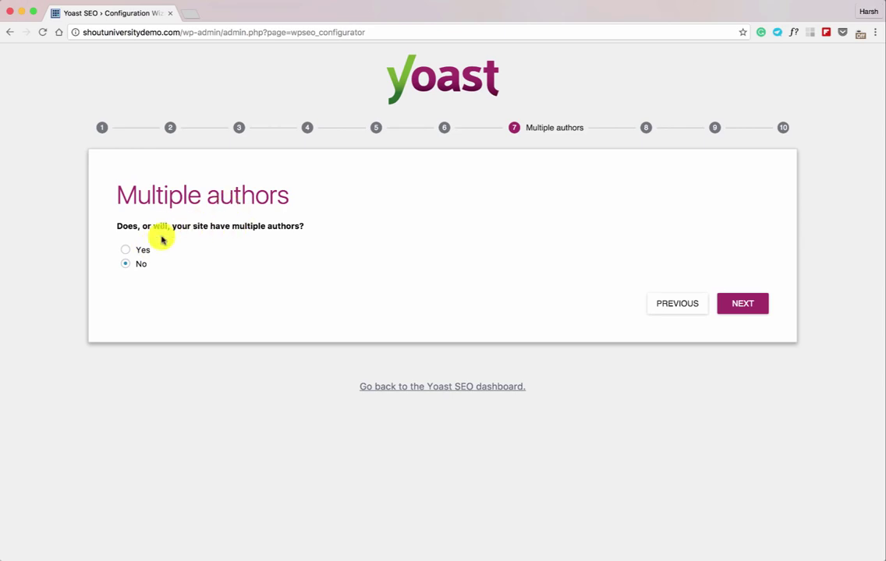
pyautogui.click(728, 309)
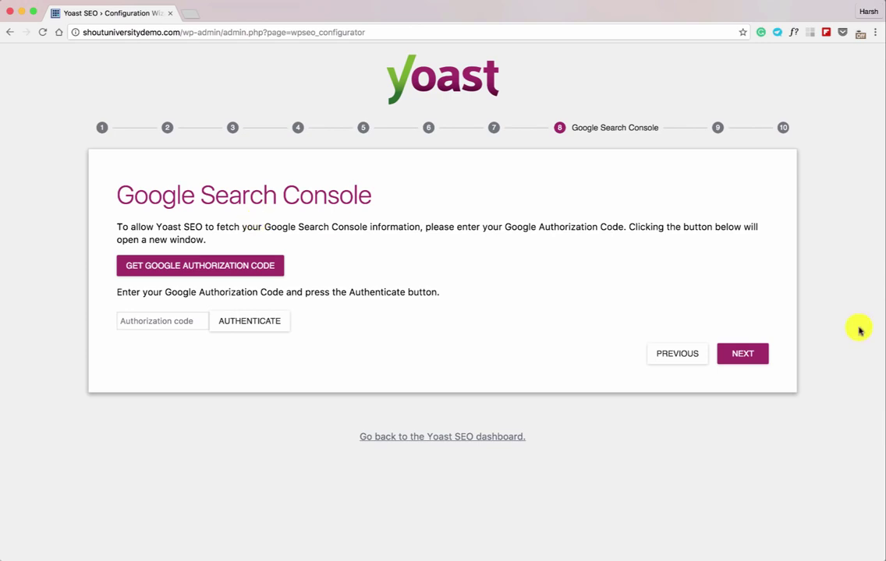
pyautogui.click(742, 356)
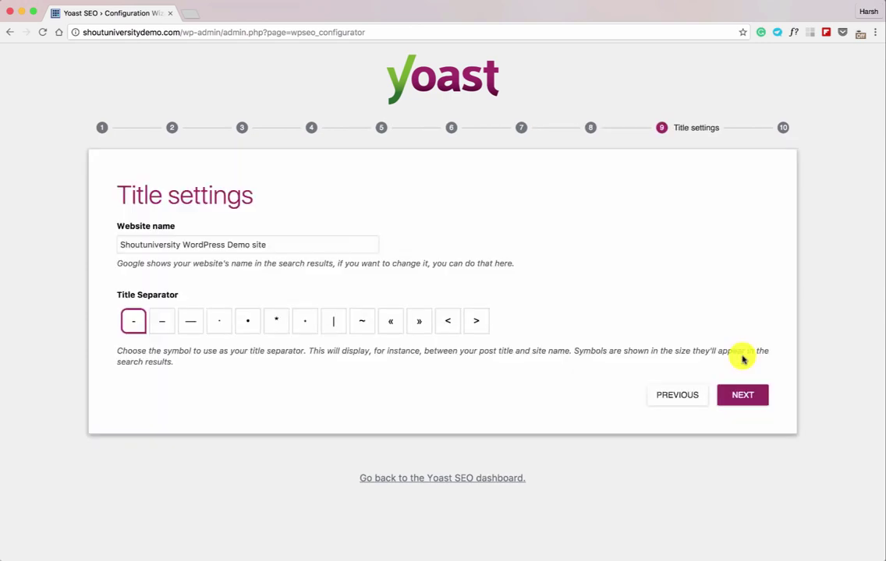
# Shorten the website name to "Shoutuniversity", keep the hyphen title separator, and finish and close the configuration wizard.
pyautogui.moveTo(227, 245); pyautogui.dragTo(346, 244)
pyautogui.press('BackSpace')
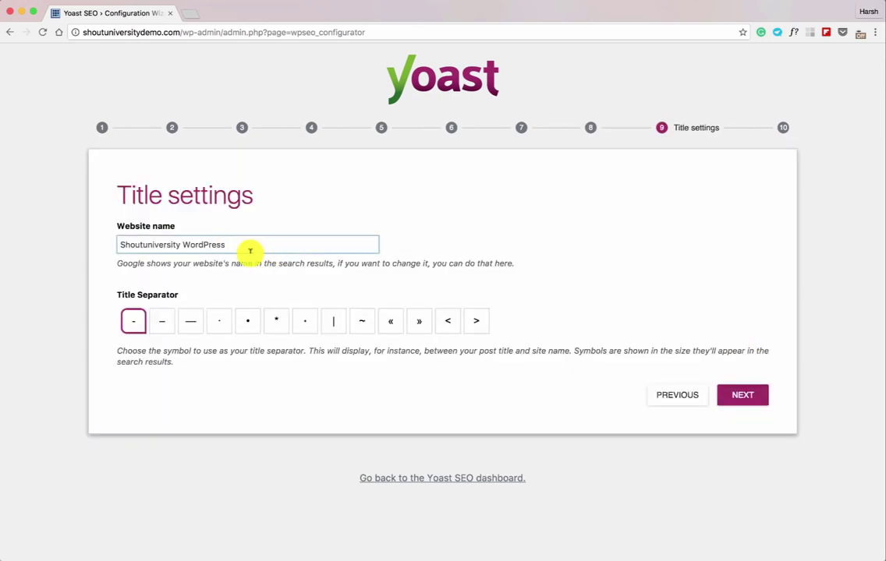
pyautogui.moveTo(184, 244); pyautogui.dragTo(325, 248)
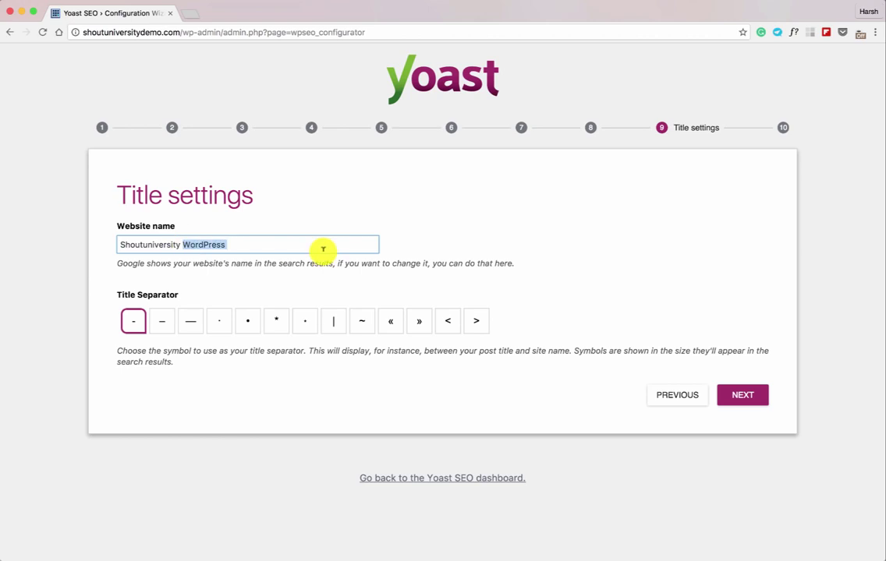
pyautogui.press('BackSpace')
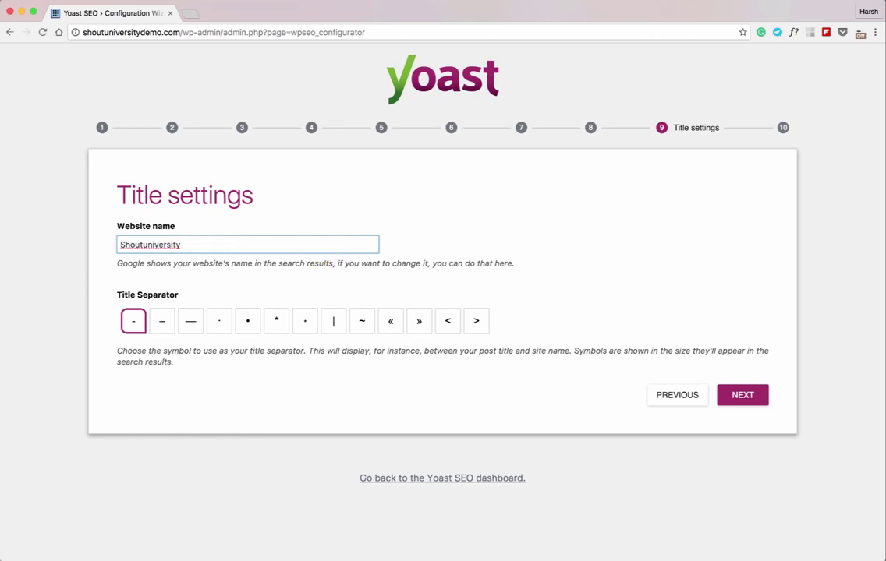
pyautogui.click(753, 399)
pyautogui.scroll(-5, 296, 312)
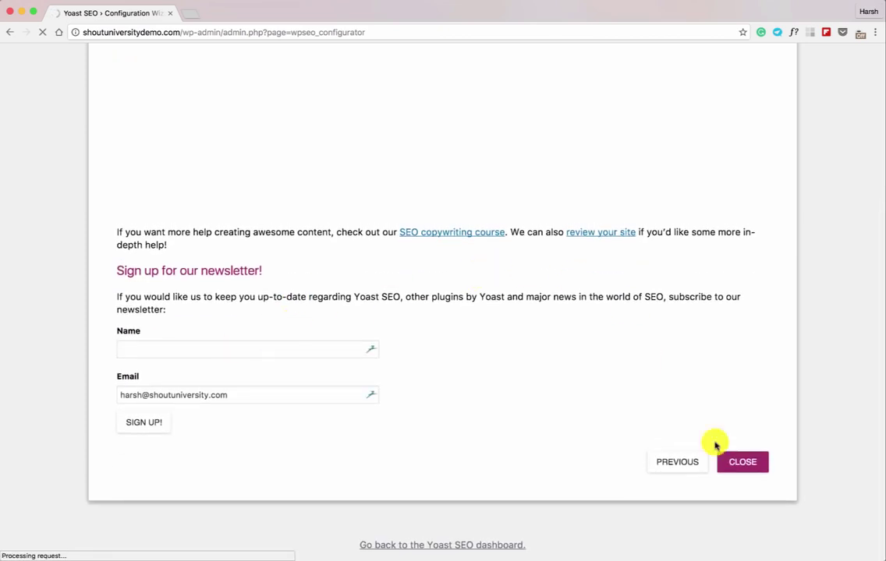
pyautogui.click(747, 467)
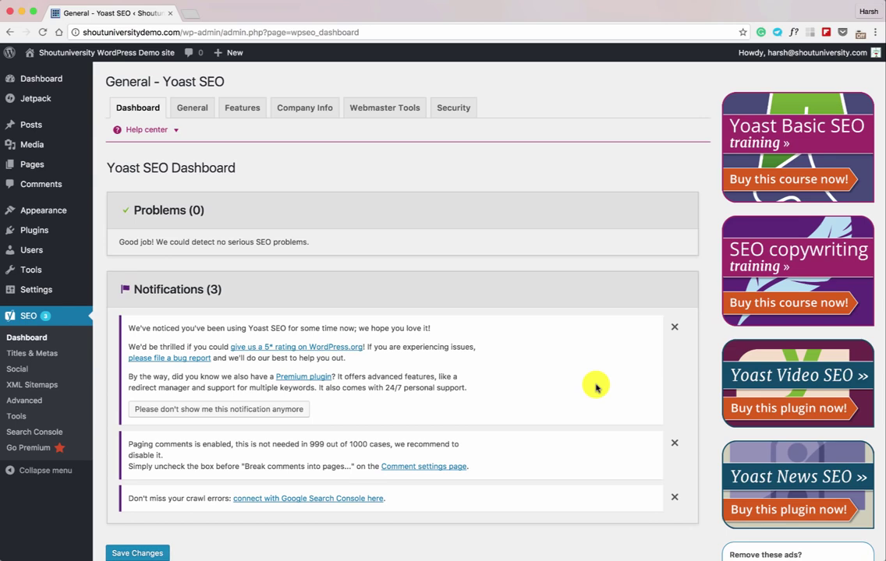
# Open the Google Search Console verification page from the Webmaster Tools settings and choose the HTML tag alternate method.
pyautogui.click(368, 111)
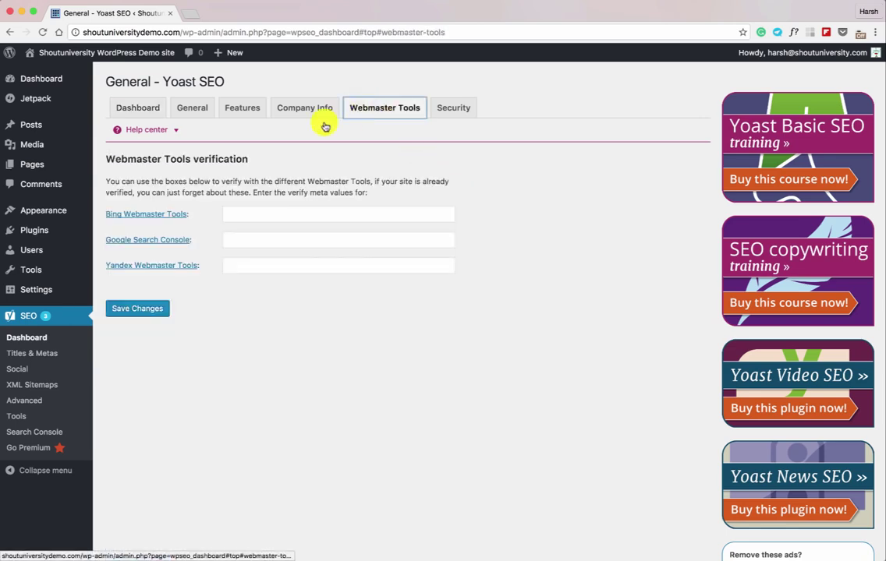
pyautogui.rightClick(140, 240)
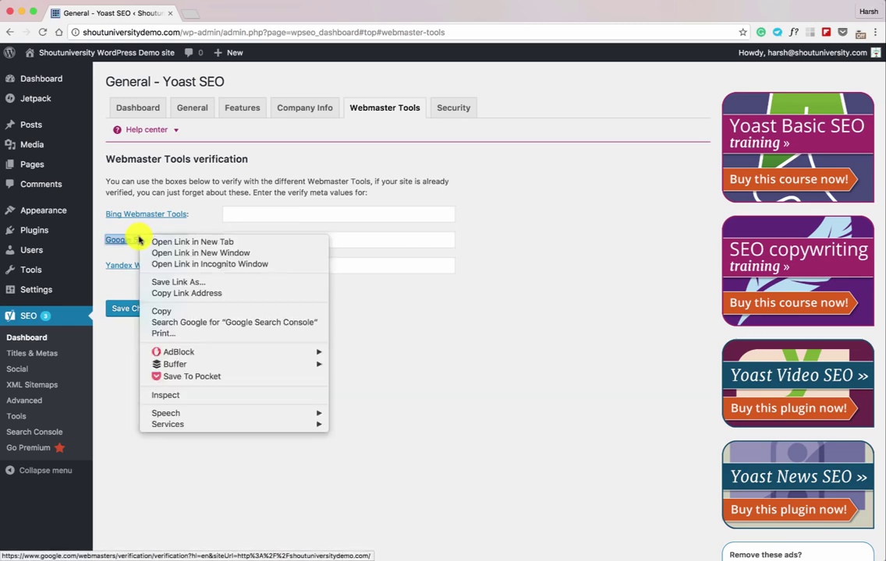
pyautogui.click(140, 243)
pyautogui.click(124, 15)
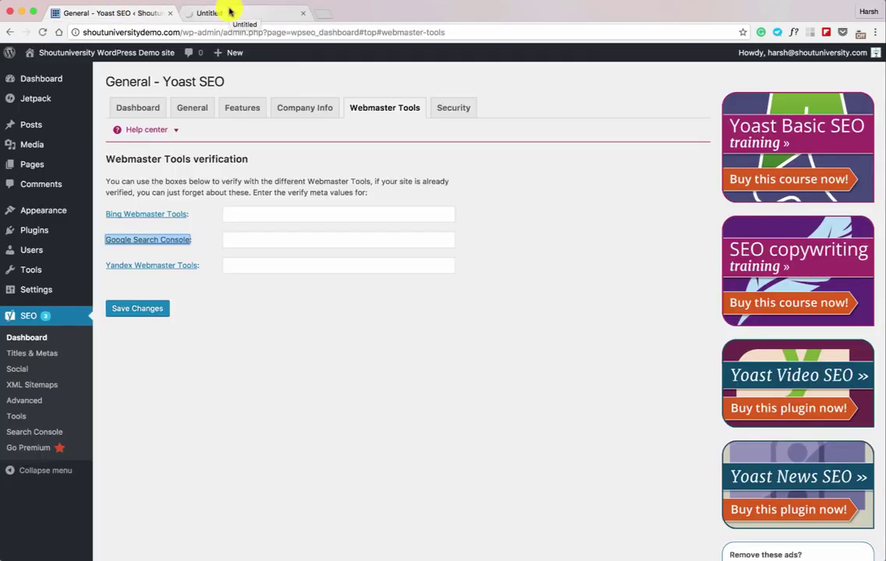
pyautogui.click(228, 11)
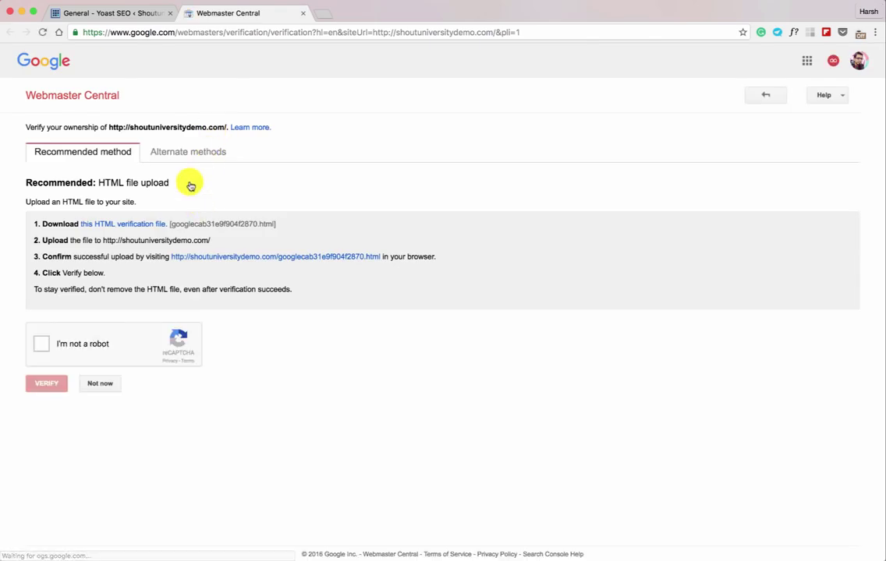
pyautogui.click(186, 157)
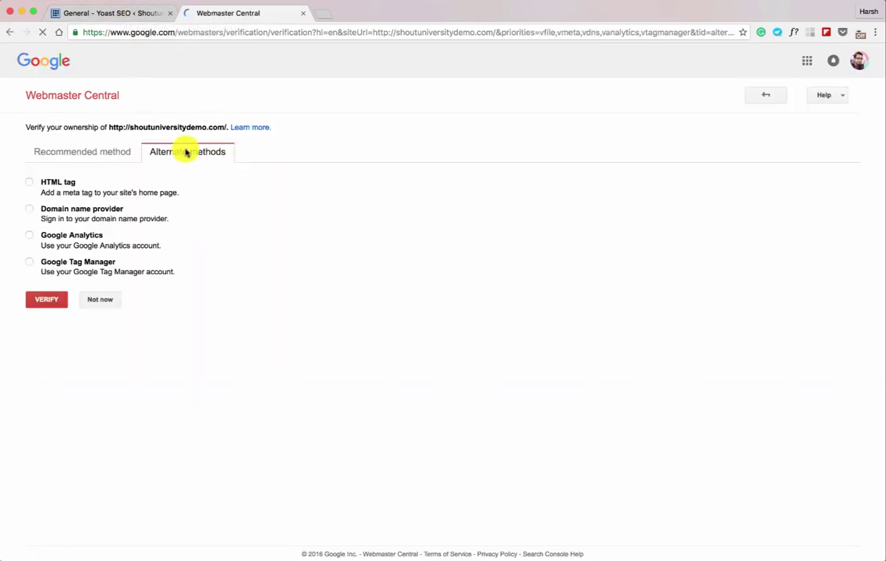
pyautogui.click(30, 184)
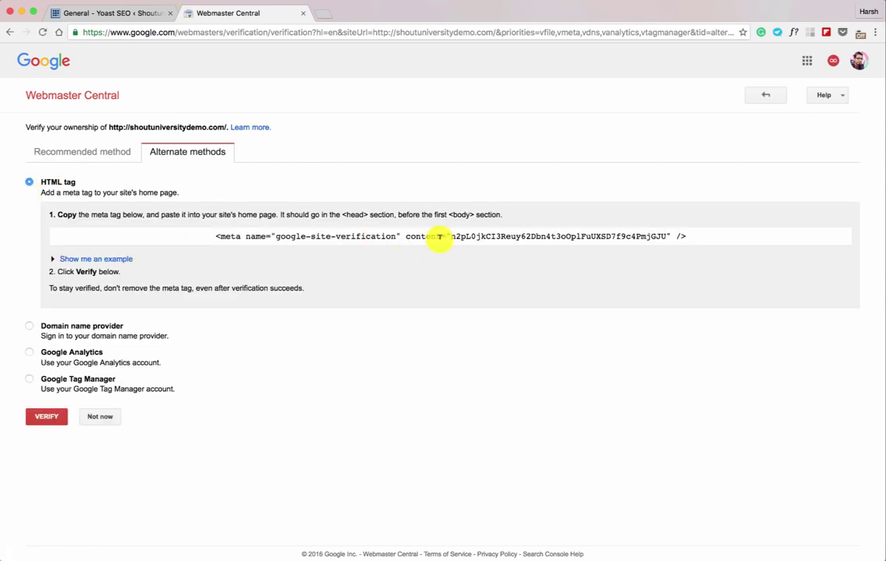
# Copy the Google site verification meta tag into the Google Search Console verification field of the Yoast settings and save the changes.
pyautogui.moveTo(451, 234); pyautogui.dragTo(665, 234)
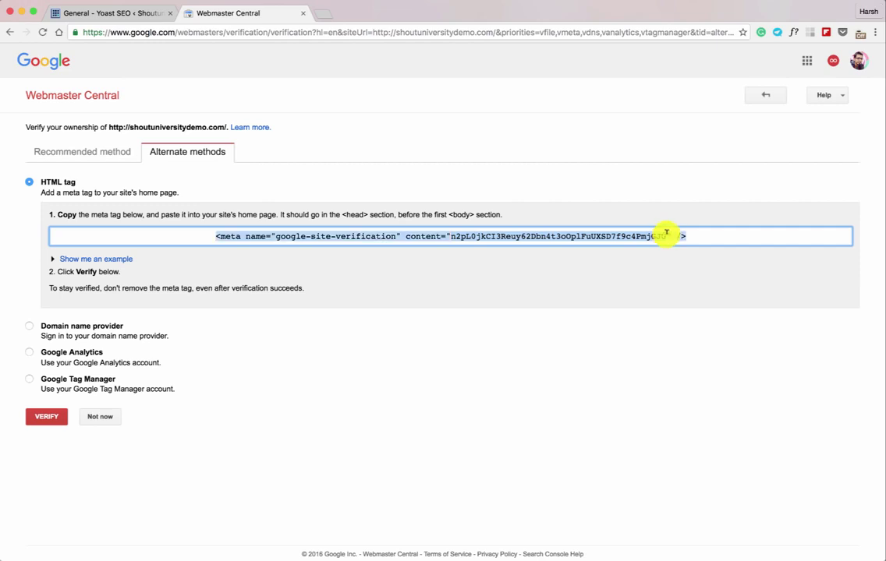
pyautogui.click(103, 14)
pyautogui.click(299, 250)
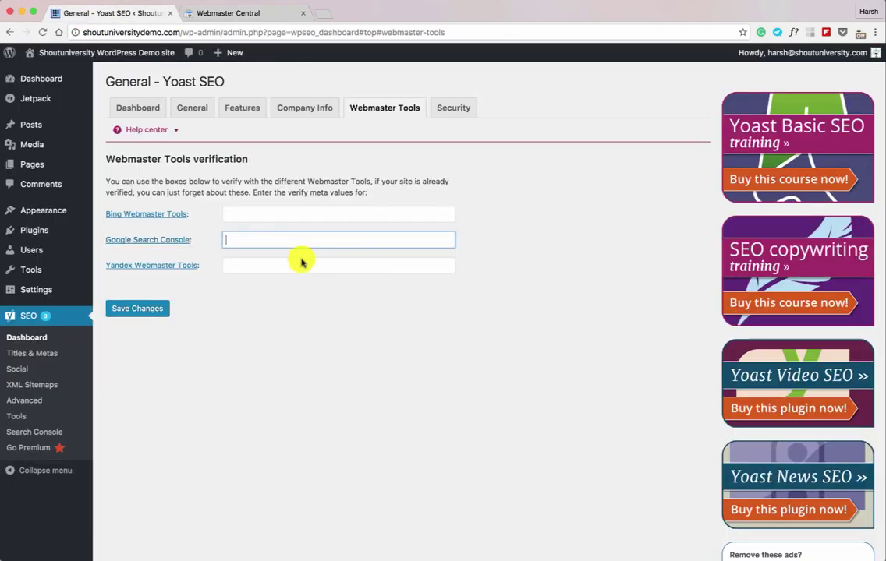
pyautogui.press('super+v')
pyautogui.click(152, 312)
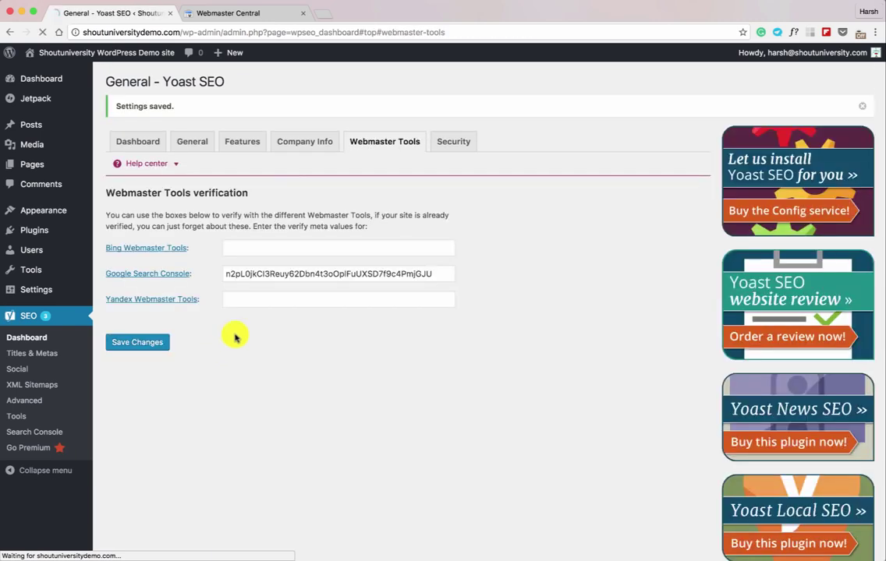
# Verify ownership of shoutuniversitydemo.com in Webmaster Central and return to the Yoast settings.
pyautogui.click(257, 12)
pyautogui.click(66, 418)
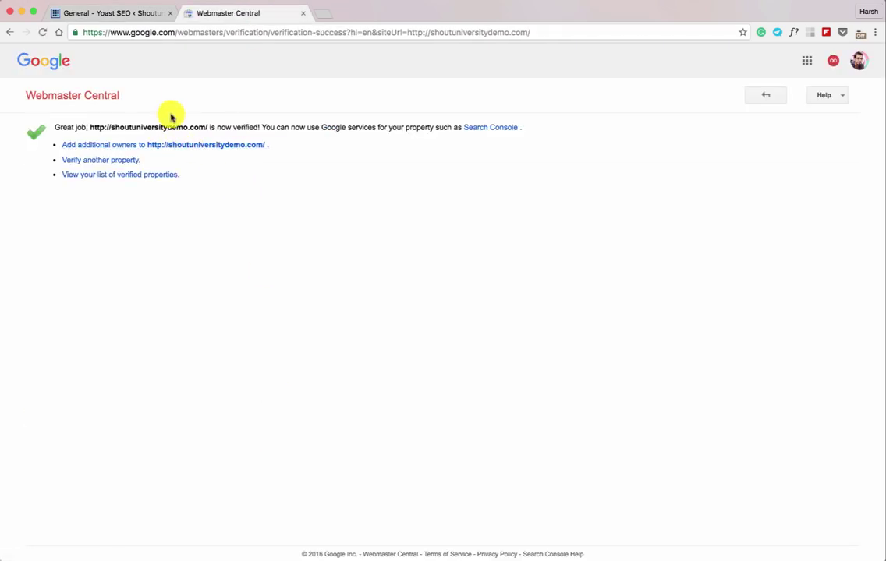
pyautogui.click(123, 14)
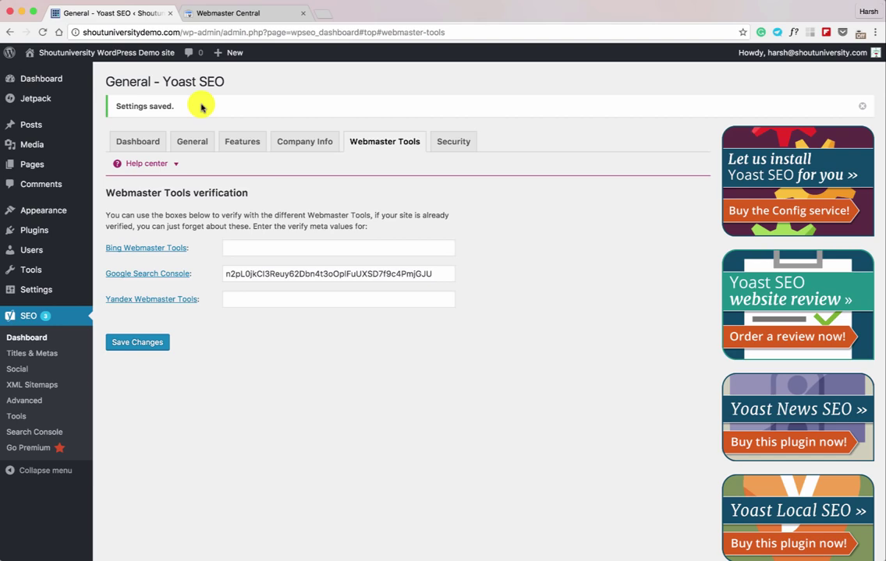
# Change the homepage title template in Titles & Metas to "%%sitename%% - Make your career online".
pyautogui.click(25, 354)
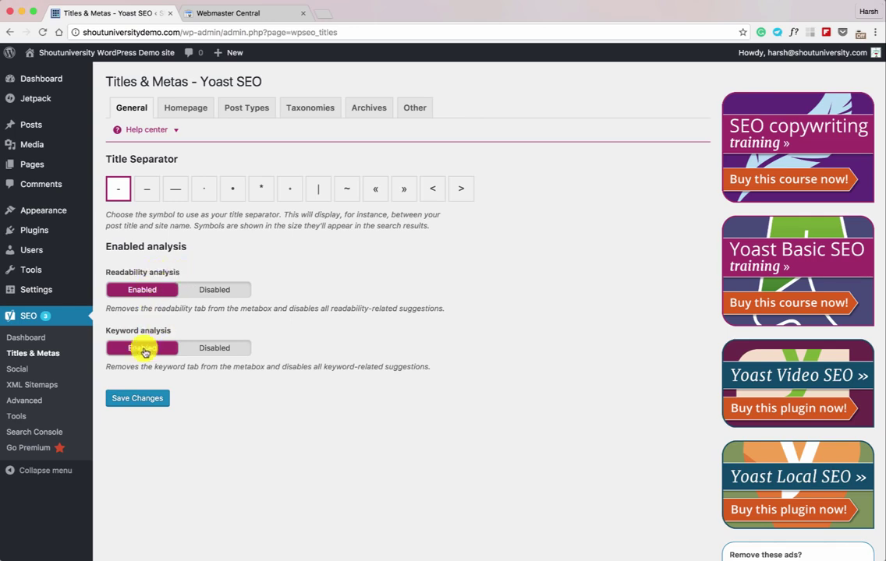
pyautogui.click(185, 110)
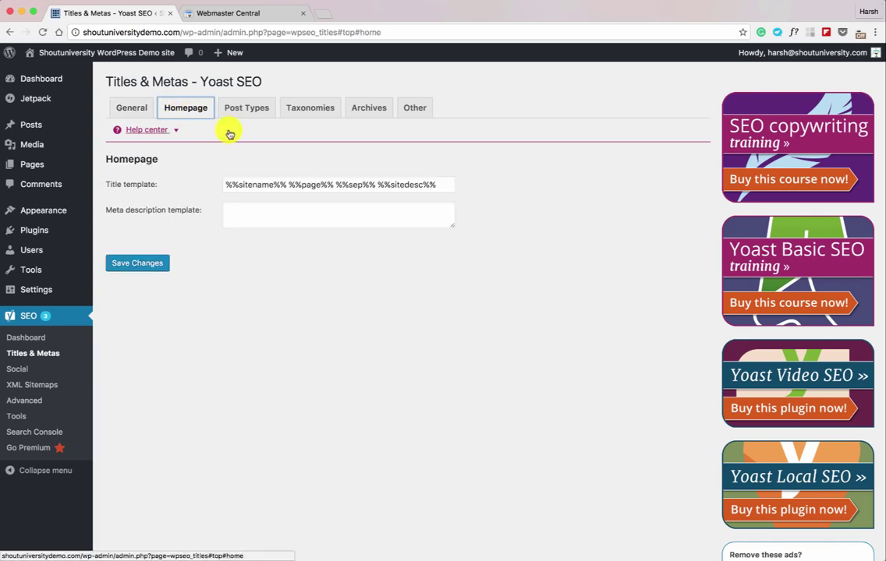
pyautogui.doubleClick(288, 184)
pyautogui.moveTo(287, 184); pyautogui.dragTo(222, 183)
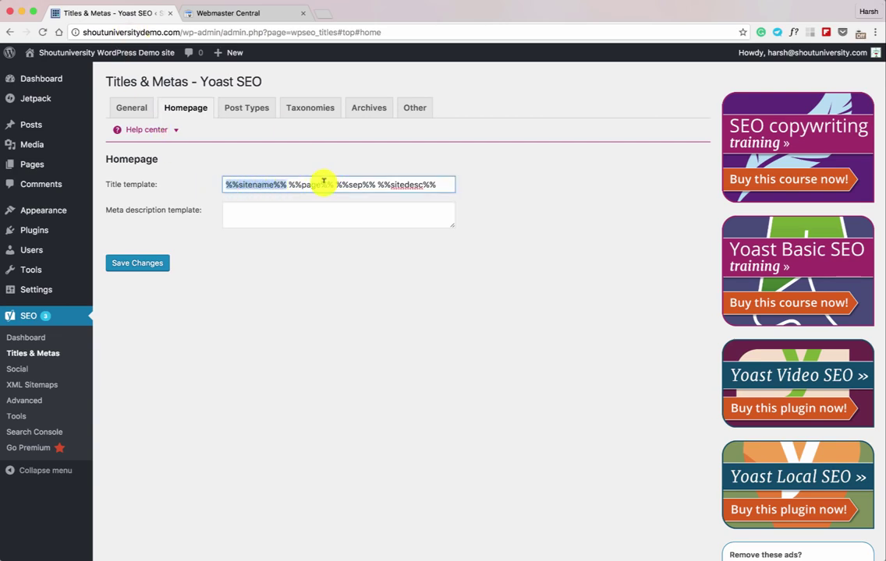
pyautogui.moveTo(290, 182); pyautogui.dragTo(461, 182)
pyautogui.press('BackSpace')
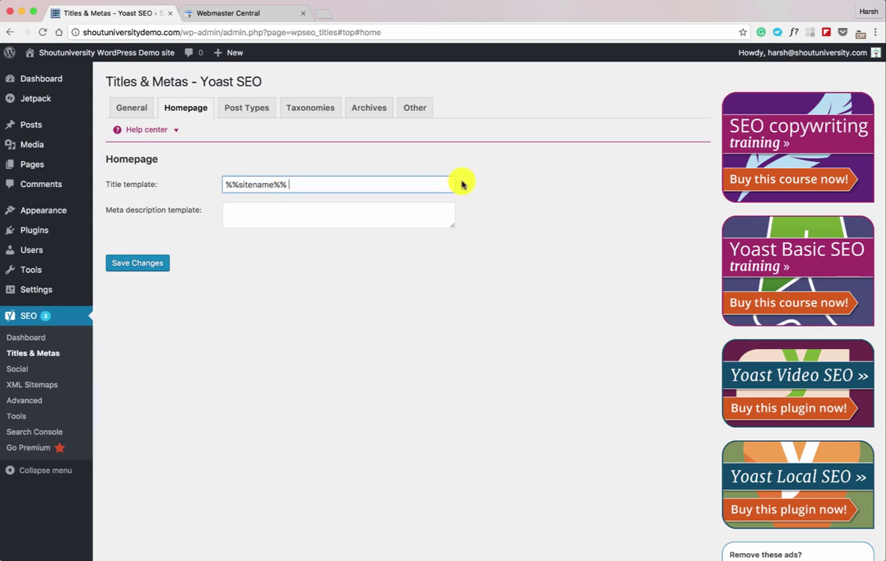
pyautogui.write('-')
pyautogui.write('Make your career online')
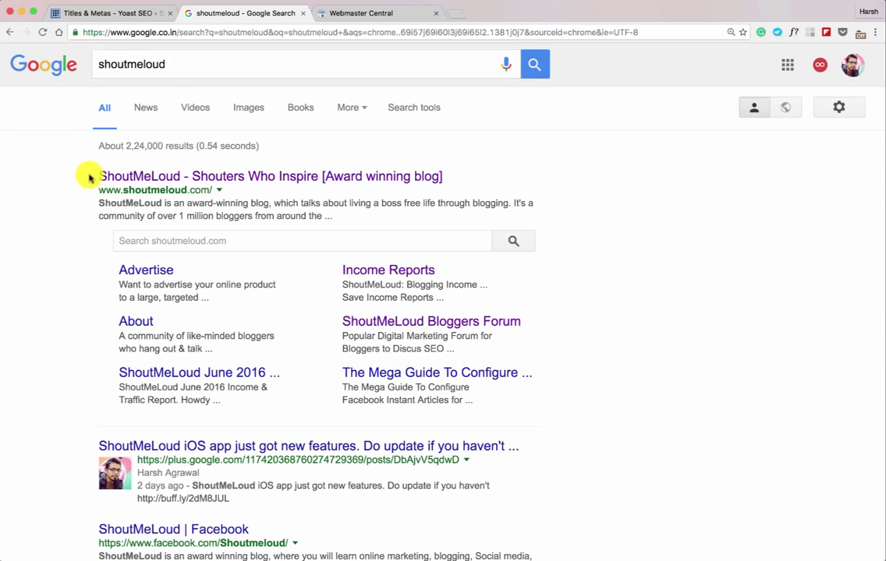
# Compare the site name and tagline parts of the homepage title template with ShoutMeLoud's title in the Google search results.
pyautogui.moveTo(463, 180); pyautogui.dragTo(197, 178)
pyautogui.click(129, 11)
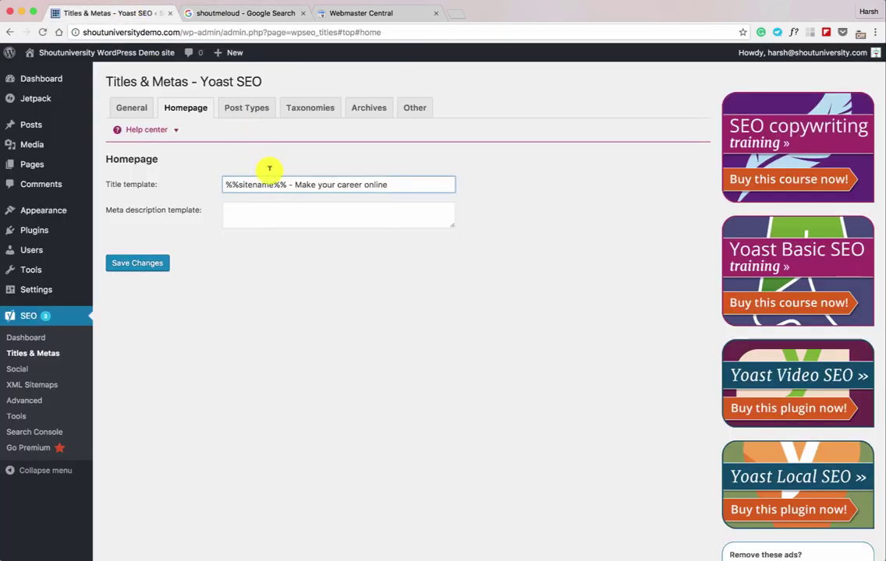
pyautogui.moveTo(296, 182); pyautogui.dragTo(380, 178)
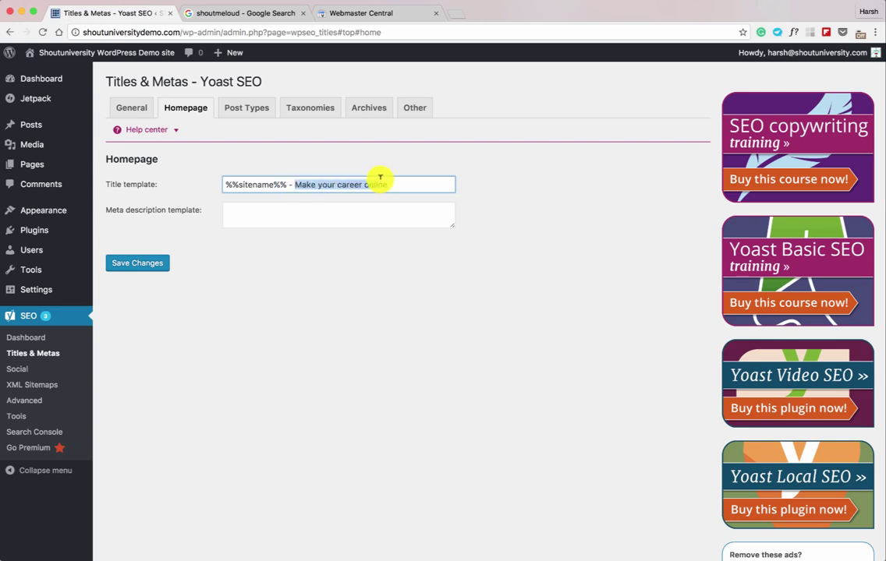
pyautogui.moveTo(288, 184); pyautogui.dragTo(239, 179)
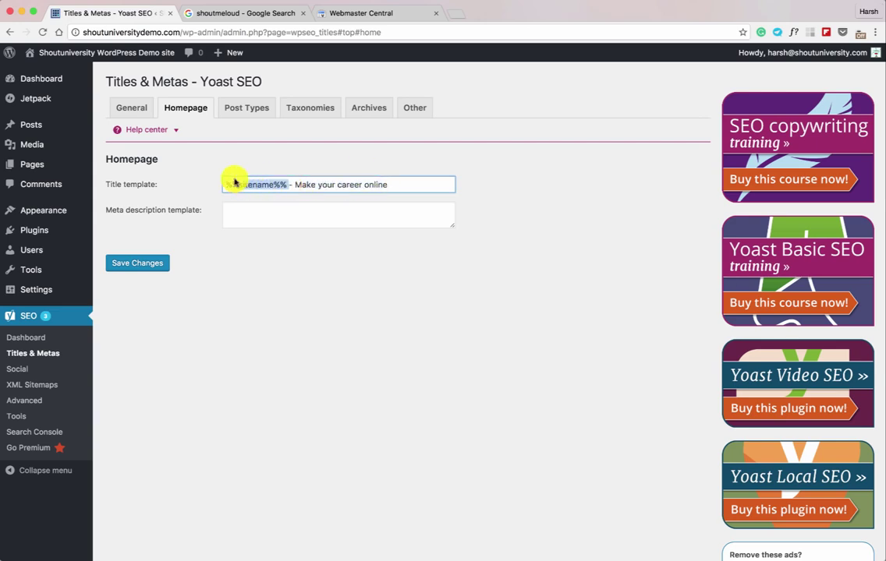
pyautogui.click(376, 188)
pyautogui.moveTo(305, 182); pyautogui.dragTo(399, 180)
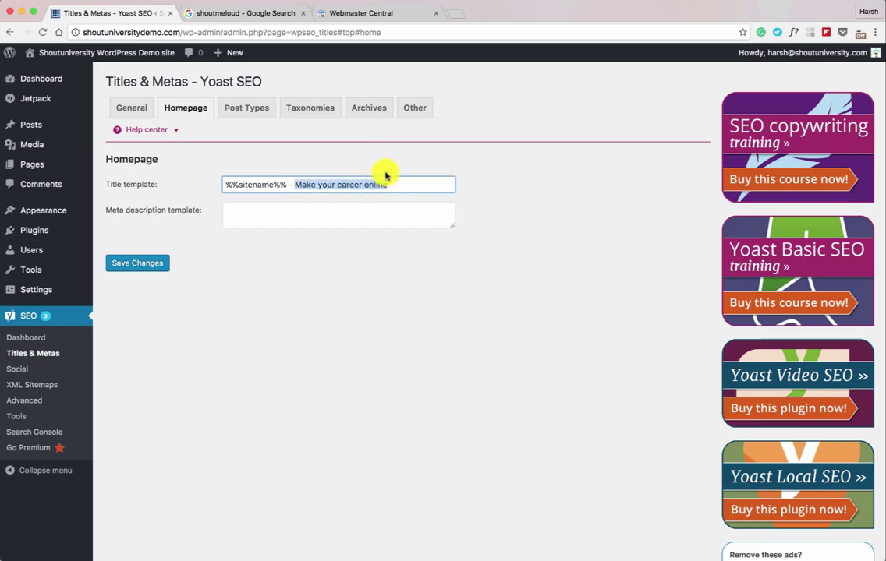
pyautogui.click(263, 13)
pyautogui.click(485, 181)
pyautogui.click(163, 64)
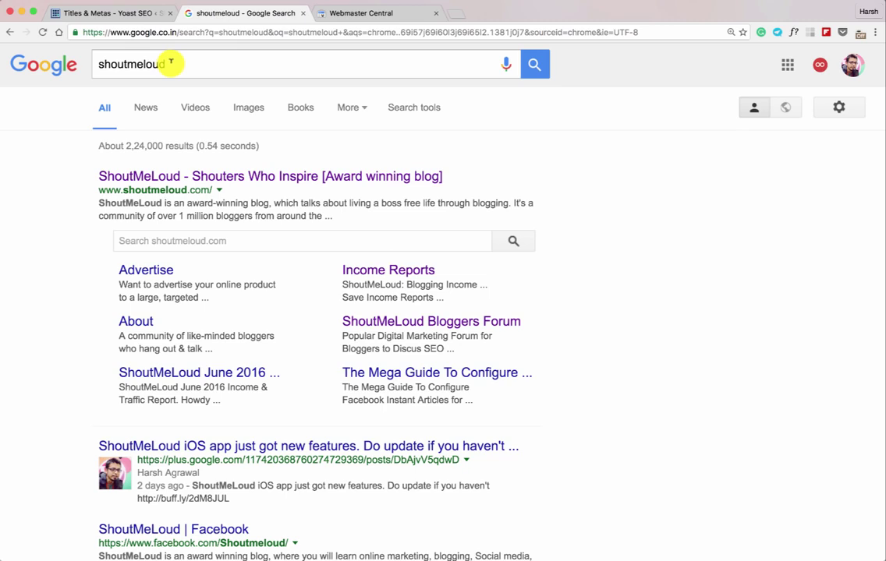
pyautogui.click(115, 14)
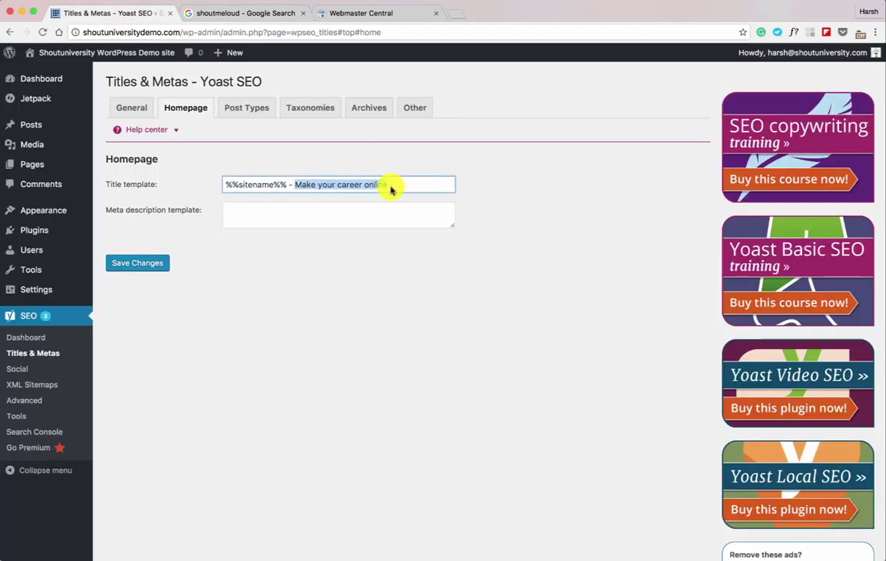
# Examine the homepage meta description template and the title and meta settings for the Posts, Pages and Media post types.
pyautogui.click(362, 209)
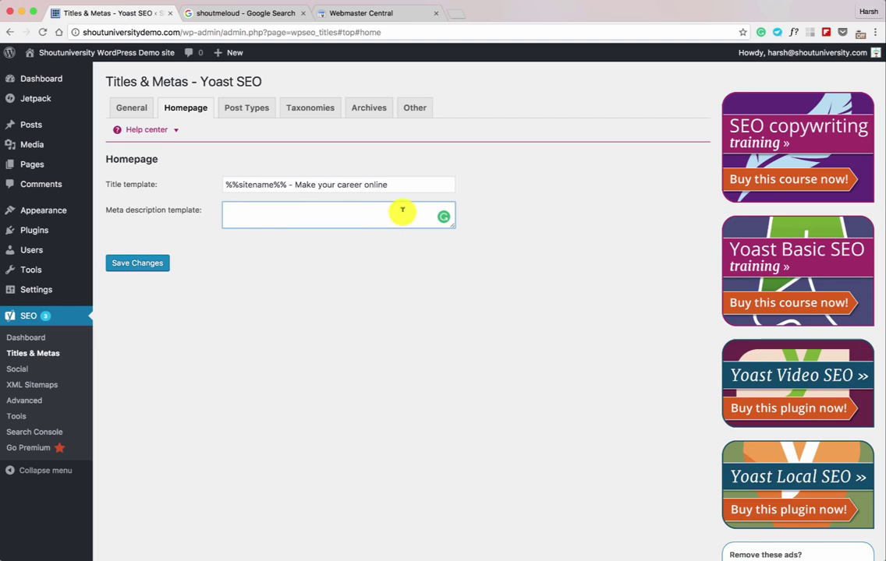
pyautogui.scroll(-1, 409, 212)
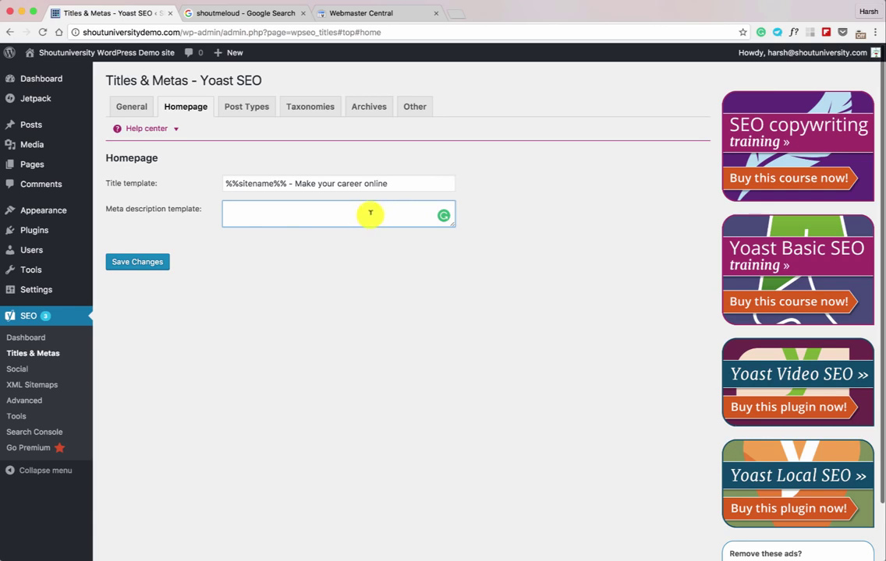
pyautogui.scroll(-1, 127, 263)
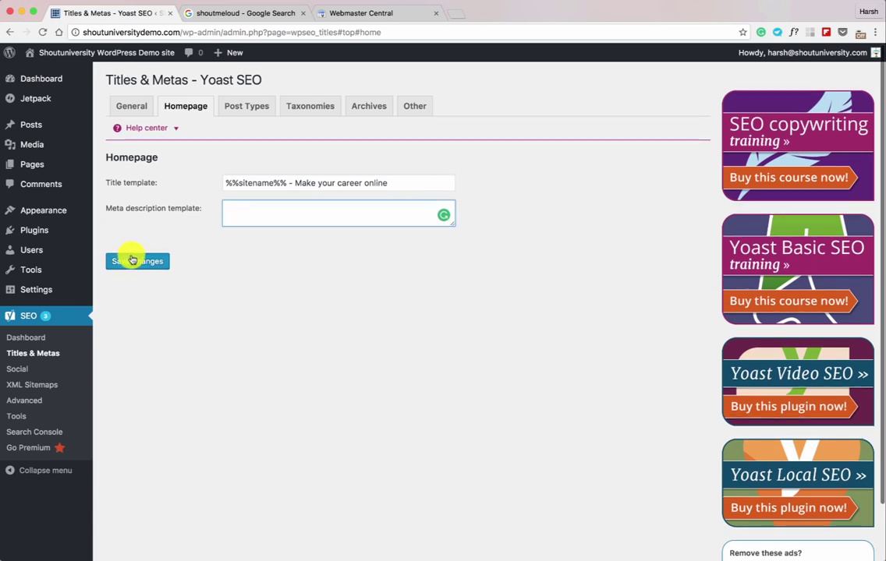
pyautogui.click(230, 106)
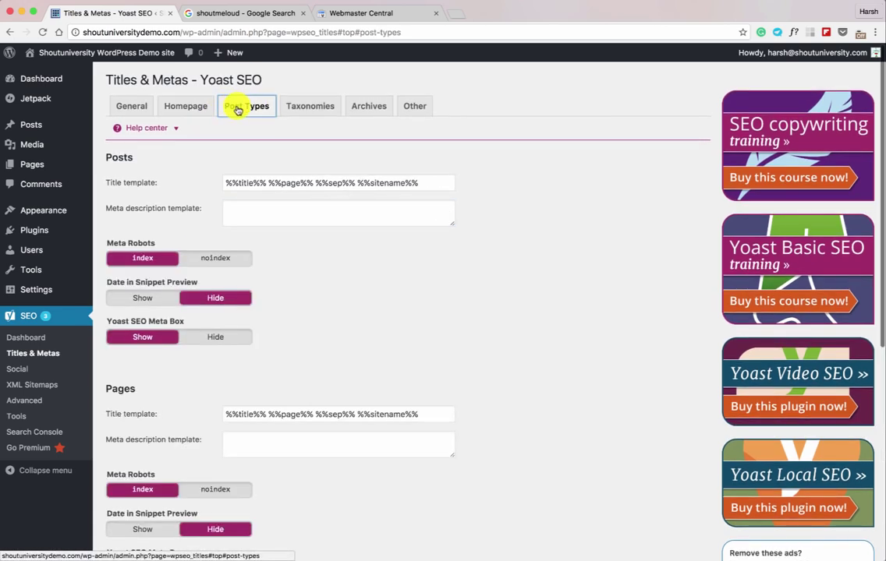
pyautogui.scroll(-5, 193, 121)
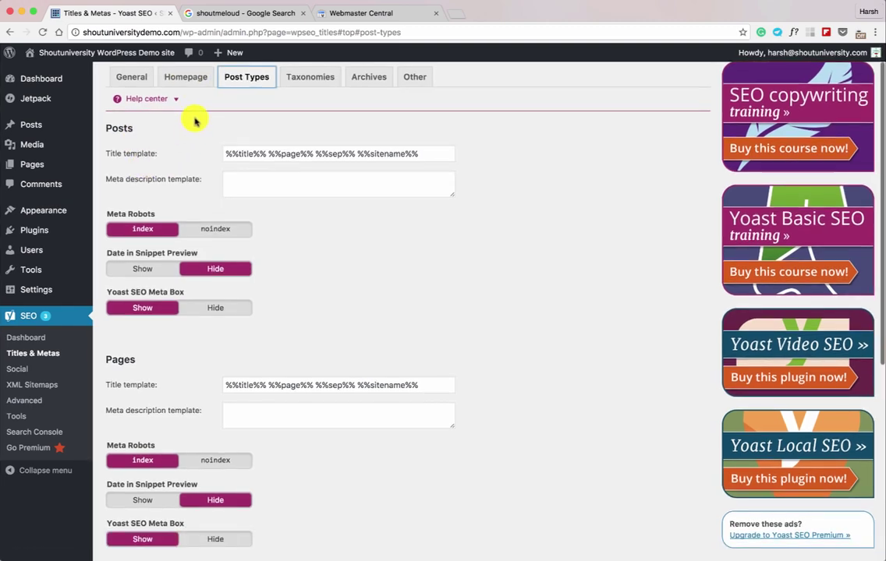
pyautogui.scroll(-5, 144, 383)
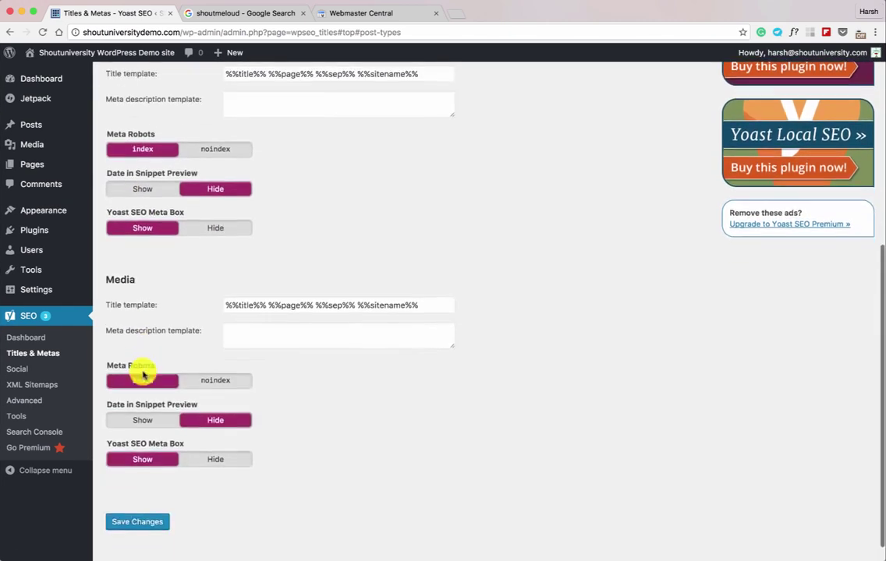
pyautogui.scroll(10, 133, 281)
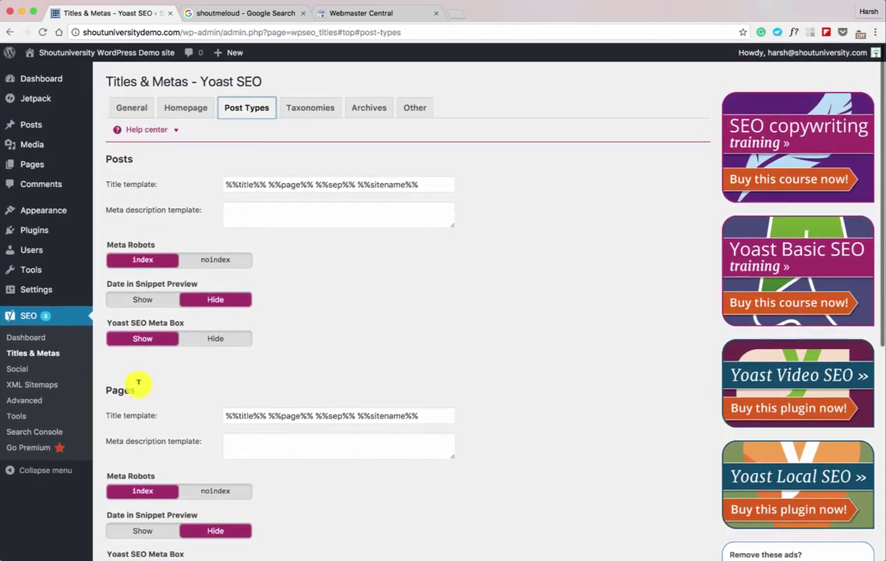
pyautogui.scroll(-4, 134, 390)
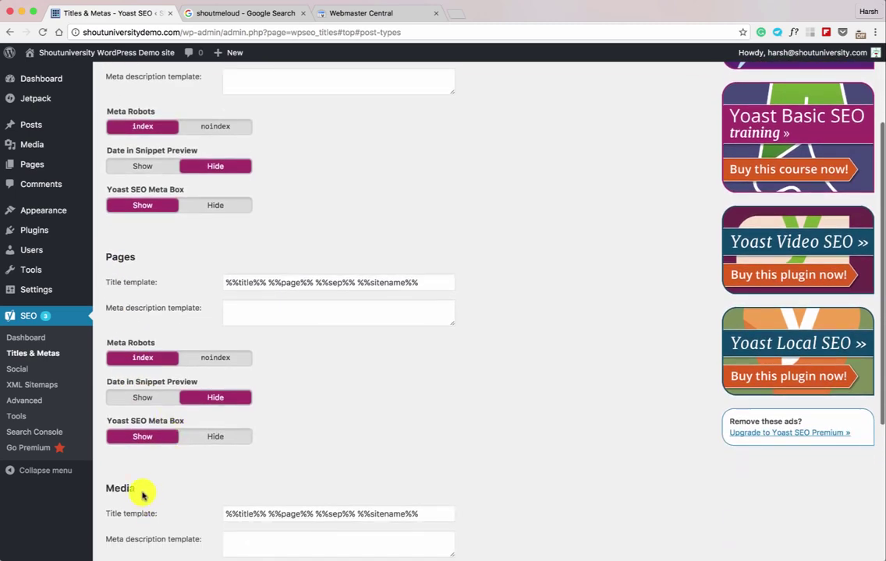
pyautogui.scroll(4, 129, 488)
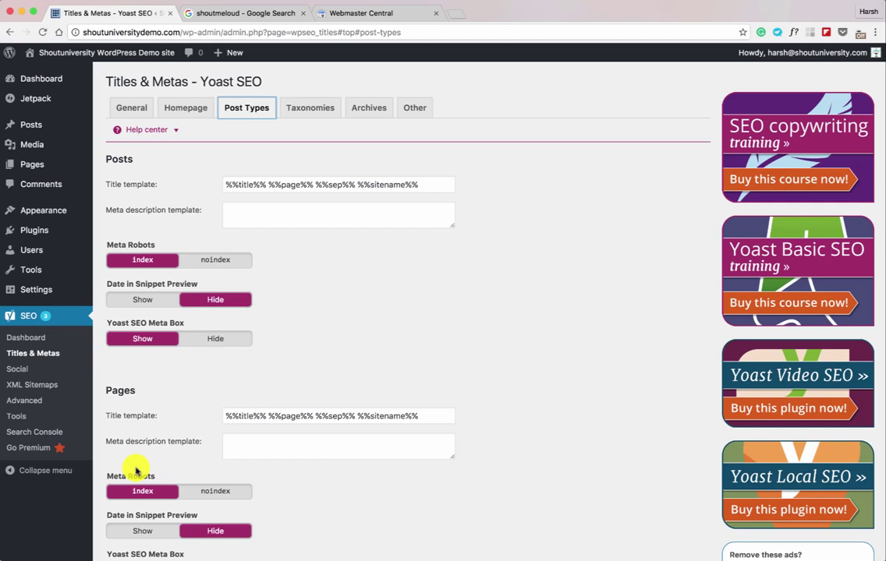
# Reduce the title template for Posts to "%%title%%" by removing the page, separator and site name variables.
pyautogui.moveTo(268, 184); pyautogui.dragTo(431, 184)
pyautogui.press('BackSpace')
pyautogui.moveTo(264, 184); pyautogui.dragTo(228, 184)
pyautogui.click(252, 182)
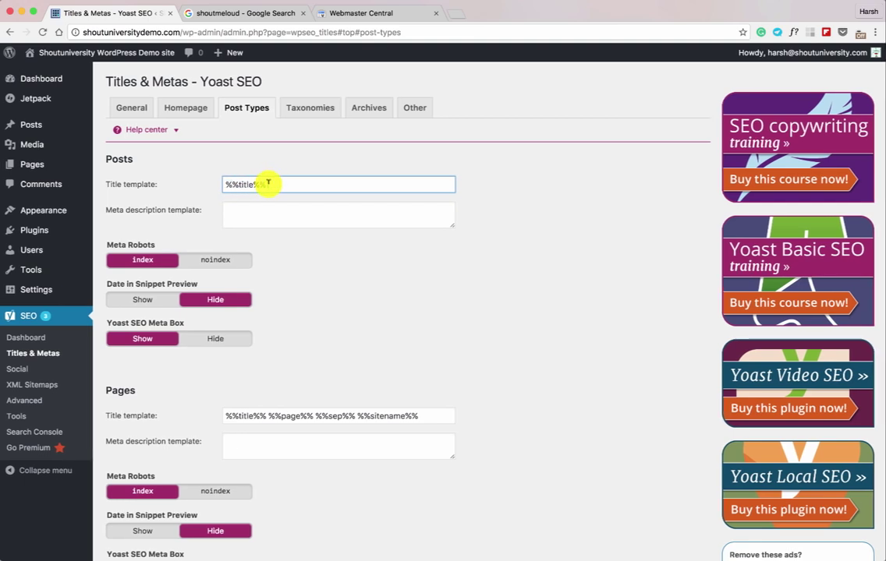
pyautogui.moveTo(270, 184); pyautogui.dragTo(229, 184)
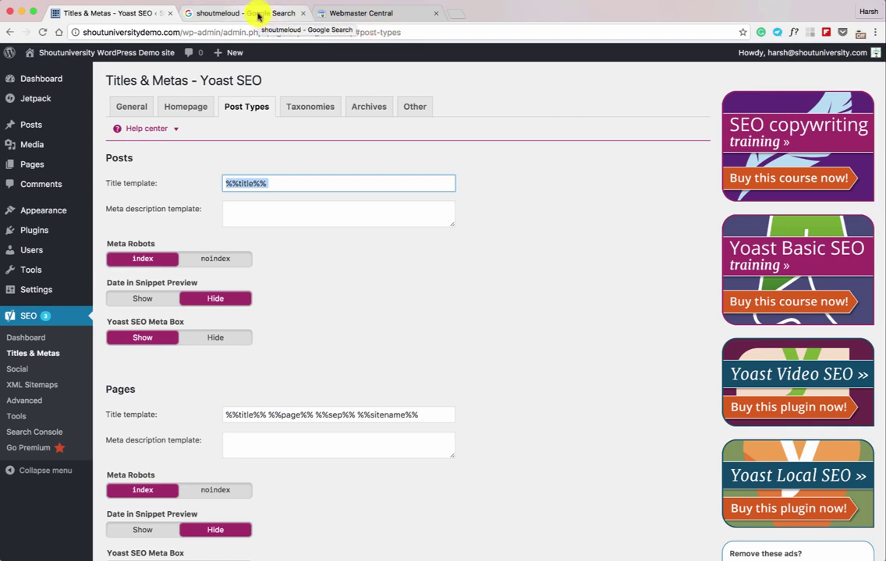
# Examine the post title and site name parts of the BlogSpot HTTPS result in the site:shoutmeloud.com Google search.
pyautogui.click(258, 15)
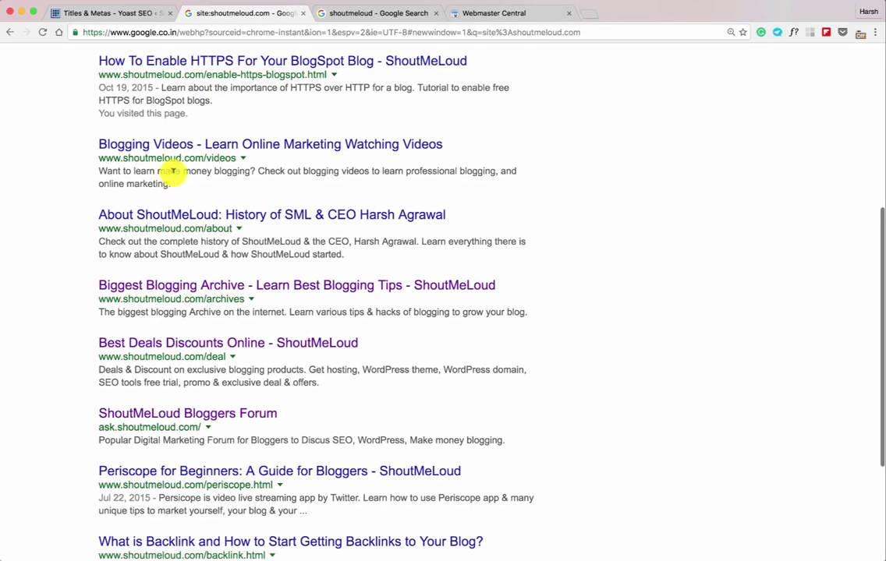
pyautogui.scroll(1, 125, 117)
pyautogui.moveTo(89, 130); pyautogui.dragTo(376, 134)
pyautogui.moveTo(518, 132); pyautogui.dragTo(387, 136)
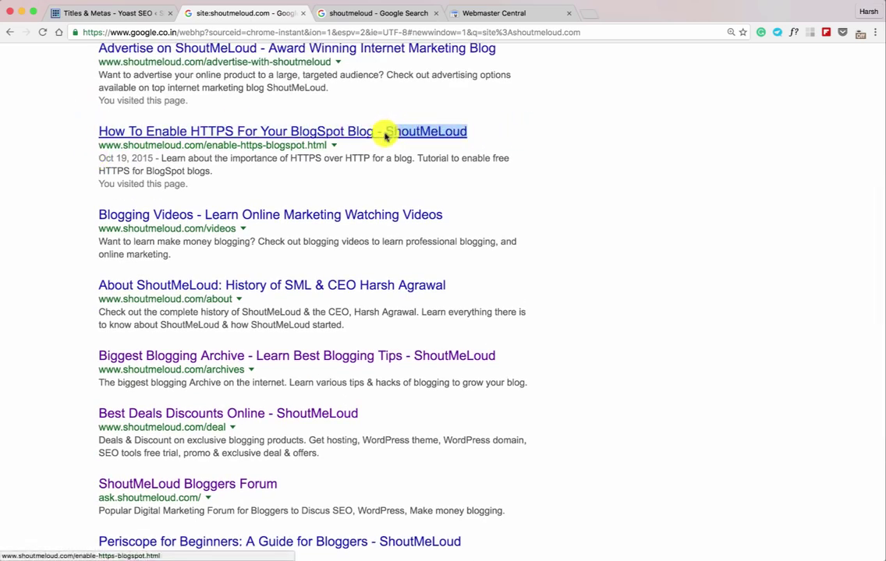
# Compare the Posts title template with the Backlink, Blogging Archive and BlogSpot HTTPS titles in the site:shoutmeloud.com Google search.
pyautogui.scroll(-3, 355, 216)
pyautogui.scroll(-2, 356, 215)
pyautogui.moveTo(100, 400); pyautogui.dragTo(502, 390)
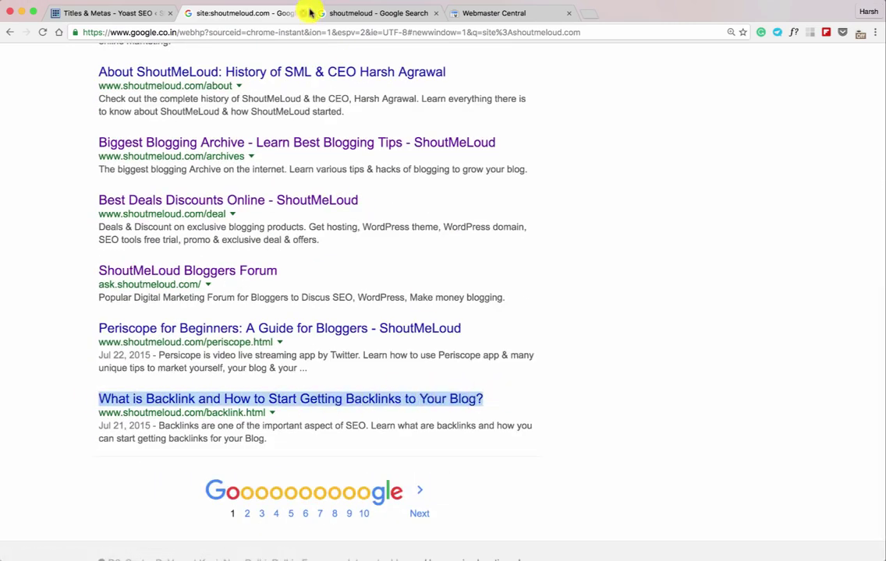
pyautogui.click(142, 13)
pyautogui.click(289, 184)
pyautogui.press('super+a')
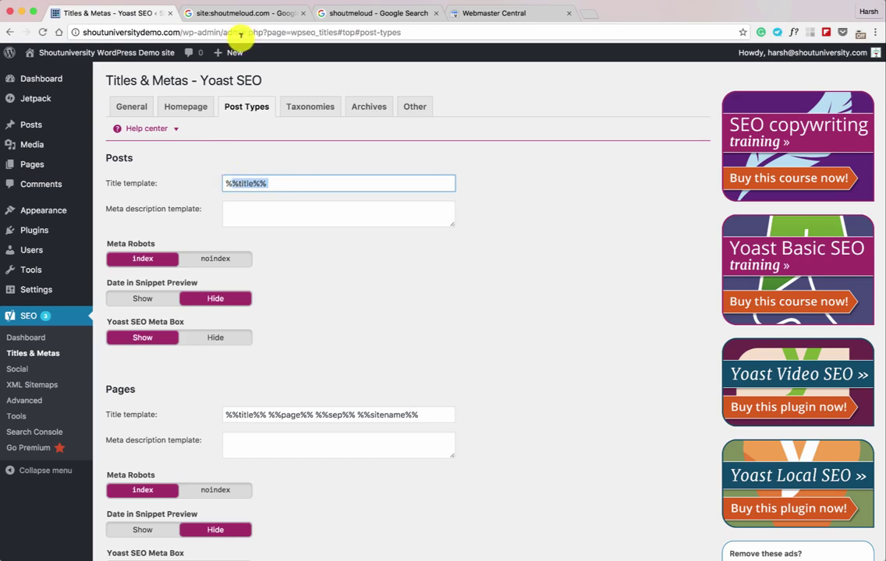
pyautogui.click(237, 13)
pyautogui.moveTo(496, 148); pyautogui.dragTo(204, 167)
pyautogui.scroll(3, 272, 179)
pyautogui.scroll(4, 258, 232)
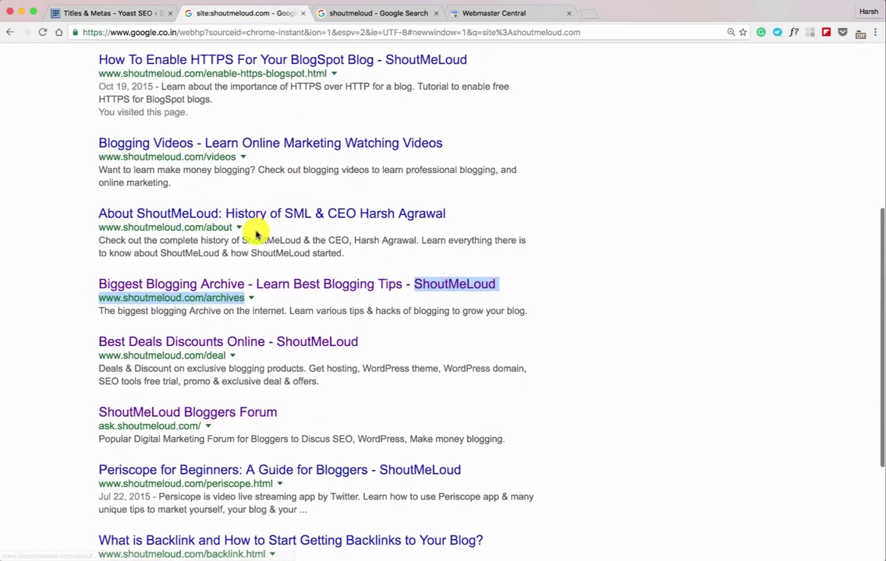
pyautogui.moveTo(494, 188); pyautogui.dragTo(387, 191)
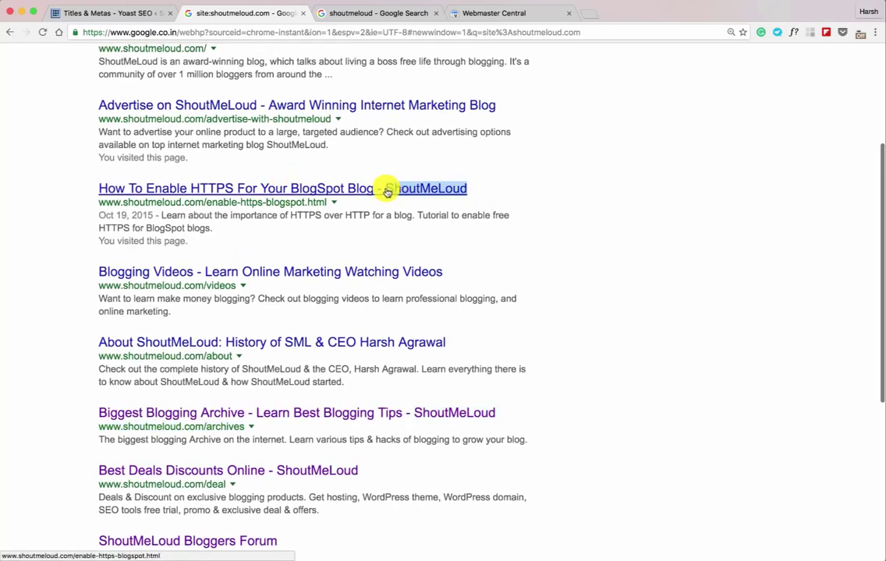
# Reduce the title template for Pages to "%%title%%" by removing the page, separator and site name variables.
pyautogui.click(114, 14)
pyautogui.moveTo(285, 180); pyautogui.dragTo(224, 183)
pyautogui.moveTo(269, 414); pyautogui.dragTo(457, 411)
pyautogui.press('BackSpace')
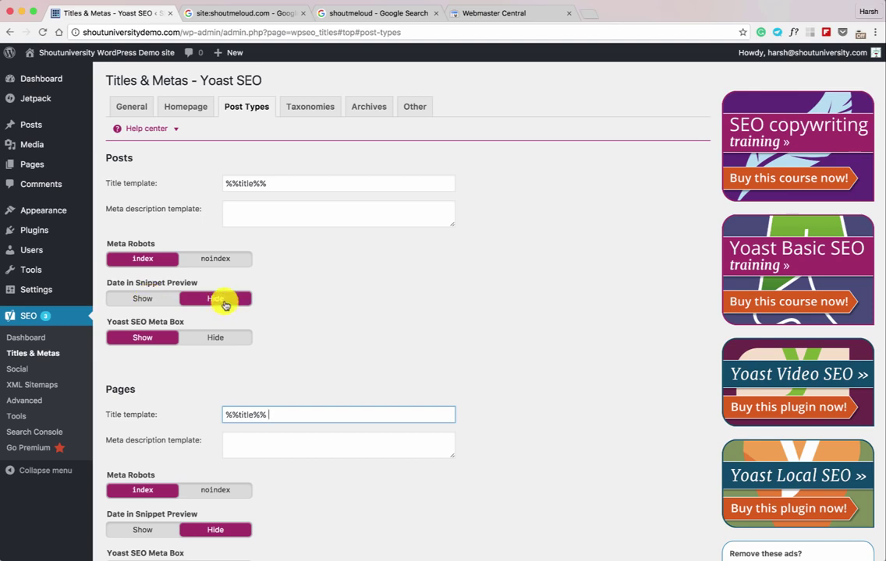
# Try Show for the Posts date in snippet preview, restore Hide, and review the Pages and Media settings.
pyautogui.click(142, 299)
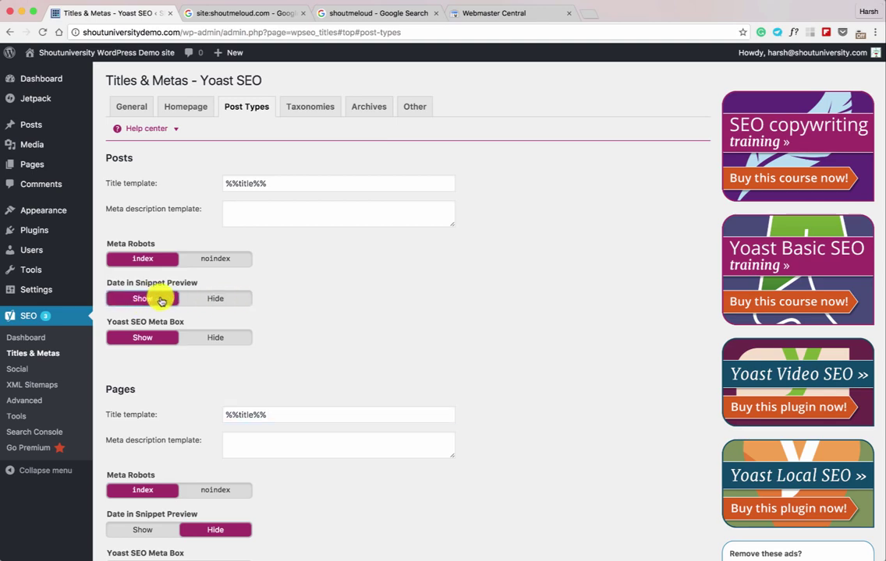
pyautogui.click(209, 299)
pyautogui.scroll(-2, 258, 317)
pyautogui.scroll(-5, 174, 450)
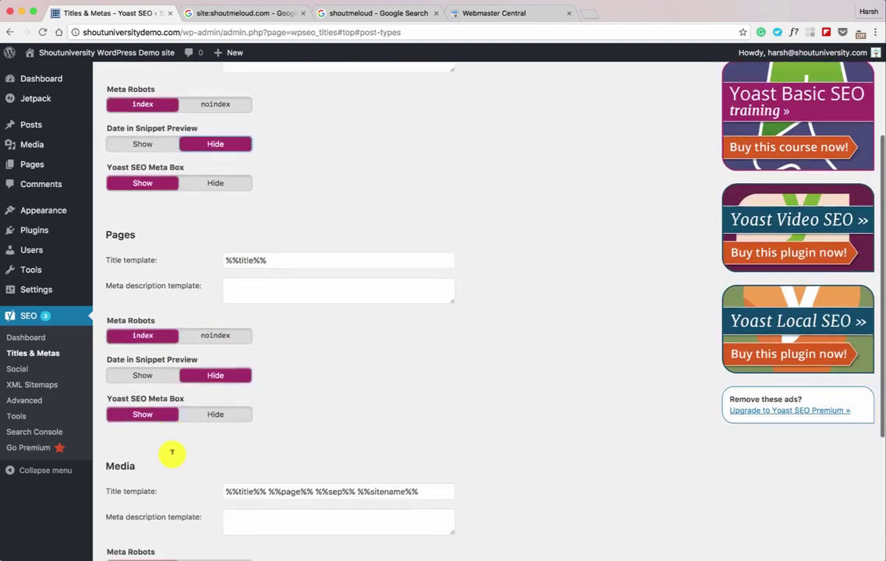
pyautogui.scroll(-1, 183, 424)
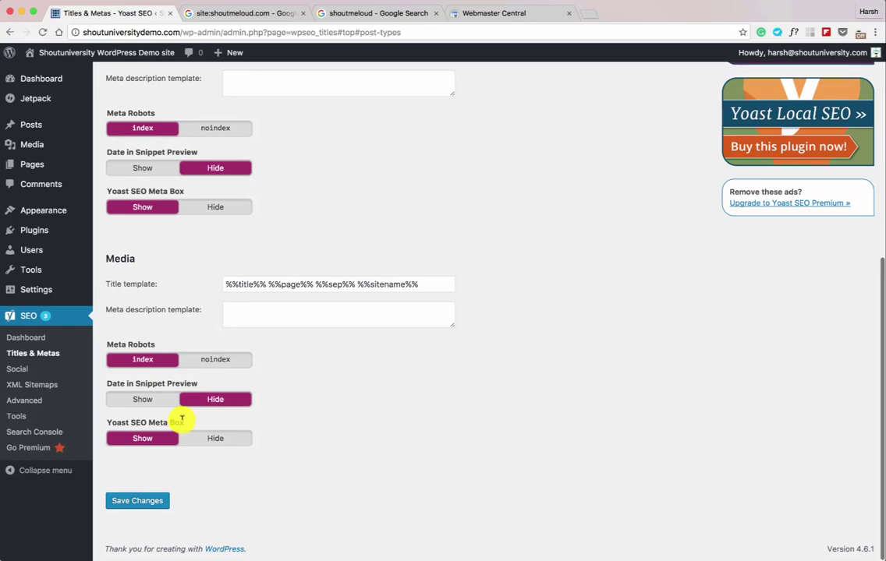
pyautogui.scroll(8, 199, 399)
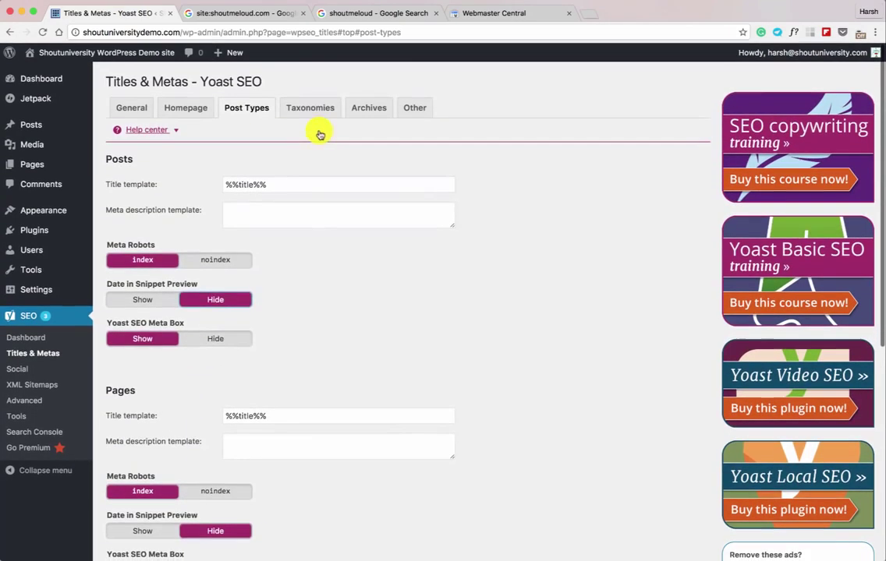
# Set Meta Robots to noindex for both the Categories and Tags taxonomies.
pyautogui.click(310, 111)
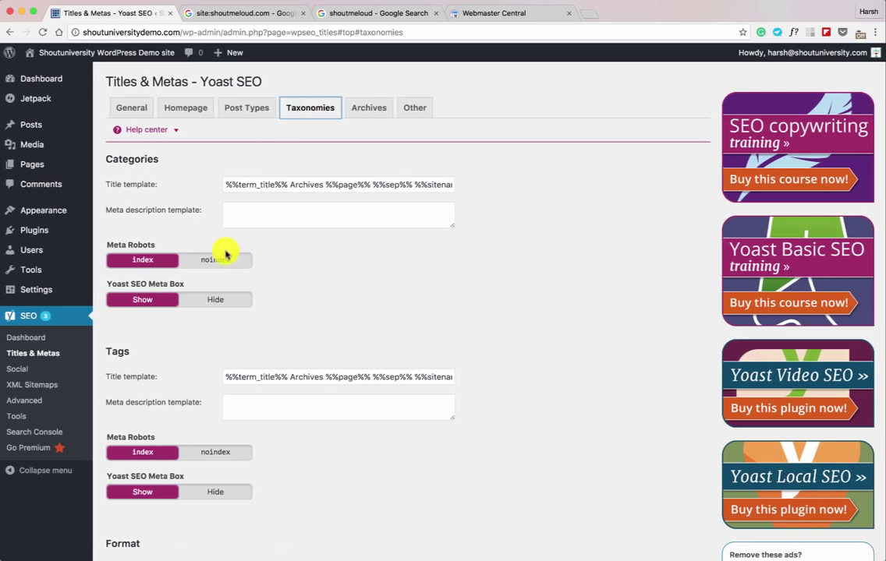
pyautogui.click(201, 261)
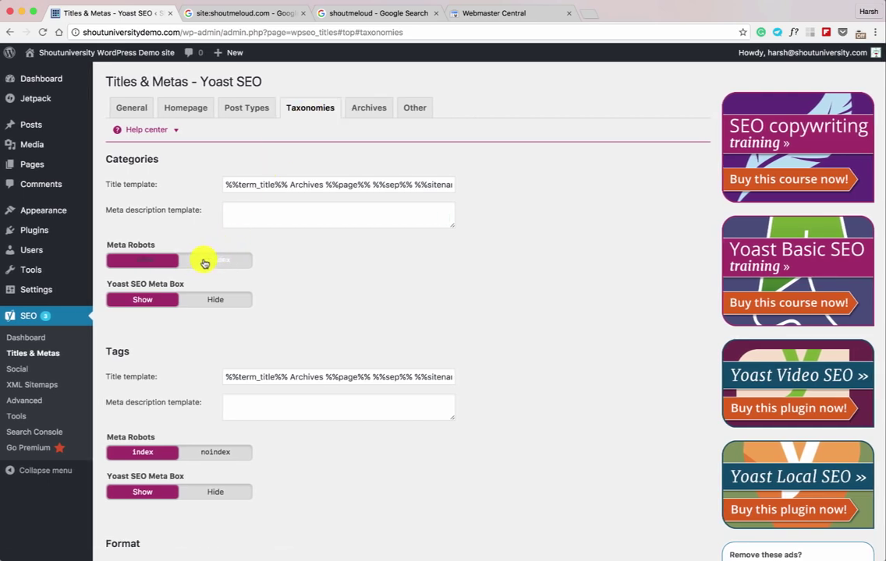
pyautogui.click(215, 454)
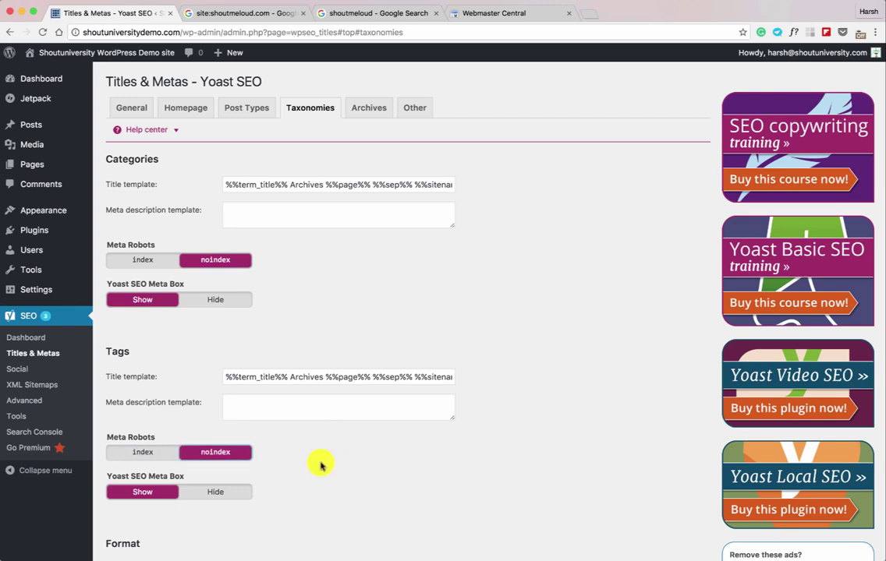
pyautogui.scroll(-3, 343, 463)
pyautogui.scroll(3, 265, 451)
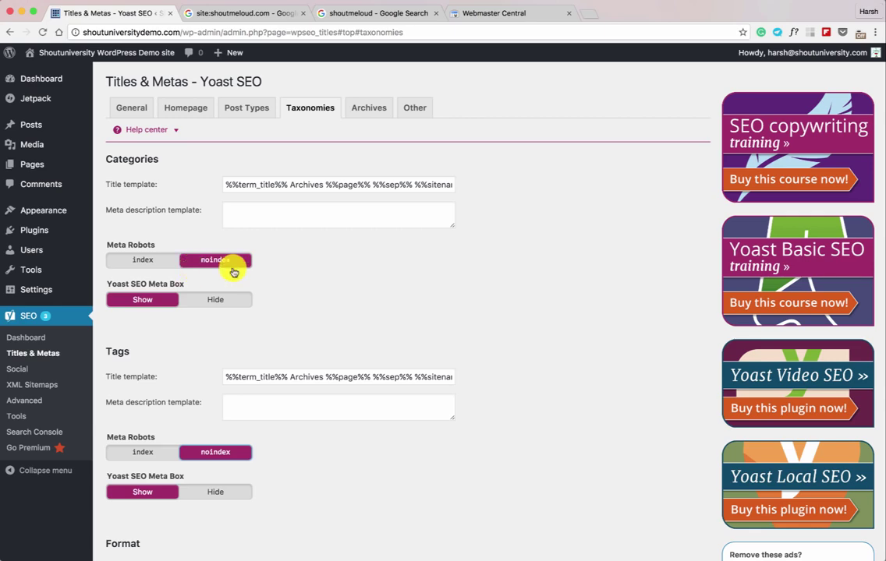
pyautogui.scroll(-2, 270, 261)
pyautogui.scroll(2, 276, 252)
# Set Meta Robots to noindex for author archives and review the date archive and special page settings.
pyautogui.click(365, 111)
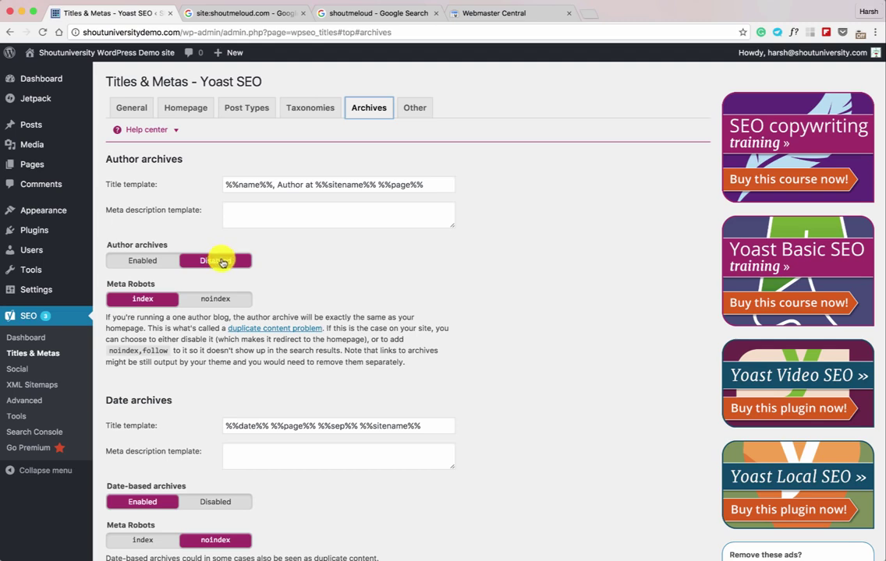
pyautogui.scroll(-2, 221, 300)
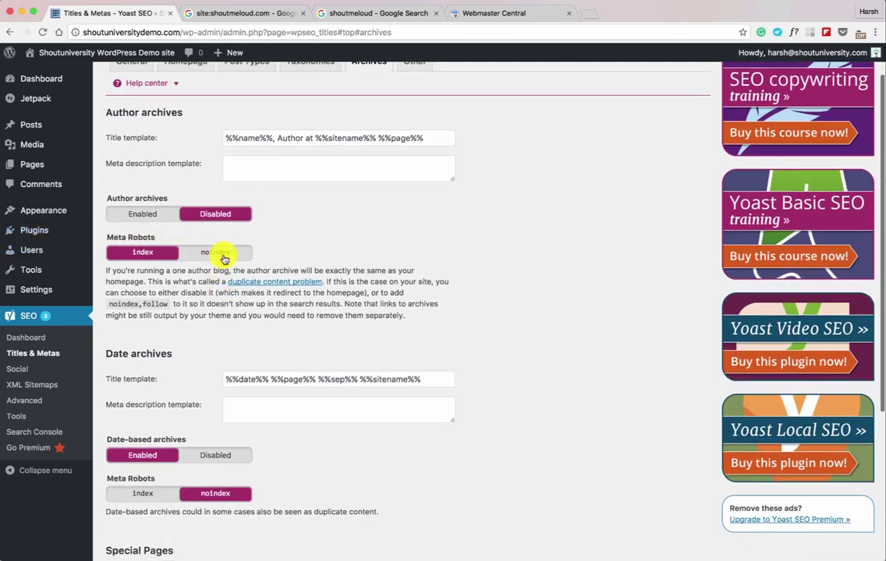
pyautogui.click(221, 253)
pyautogui.scroll(-2, 208, 455)
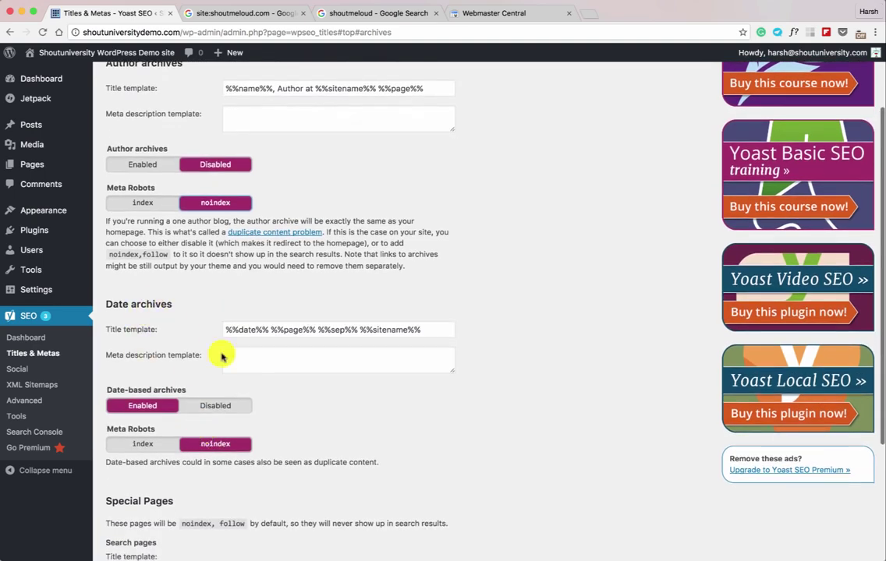
pyautogui.scroll(-6, 215, 447)
pyautogui.scroll(10, 215, 444)
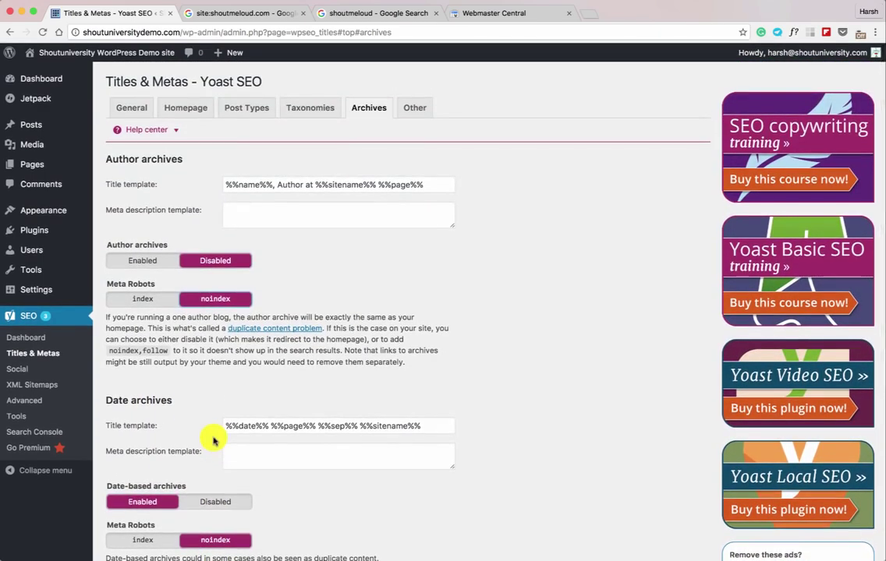
pyautogui.scroll(-1, 215, 442)
# Set the sitewide subpages of archives to noindex and save the title and meta settings.
pyautogui.click(415, 103)
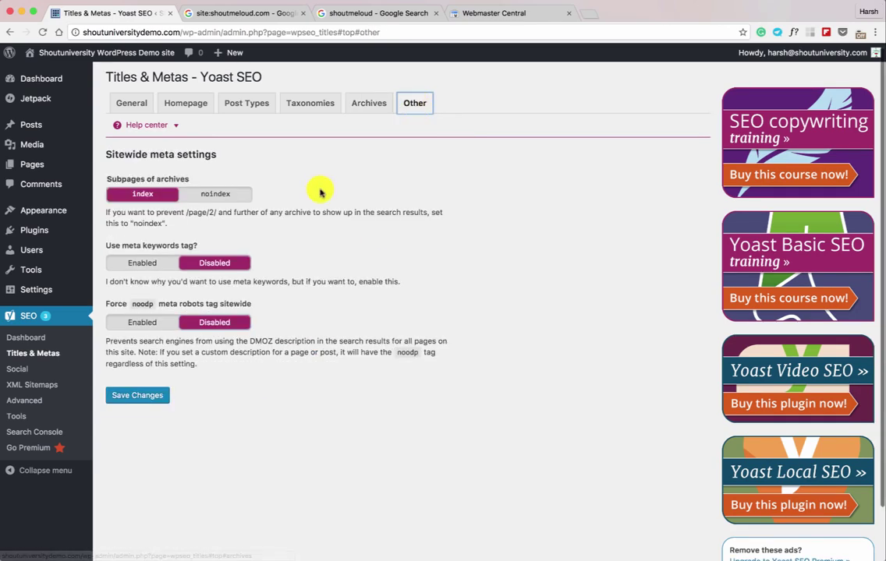
pyautogui.click(208, 199)
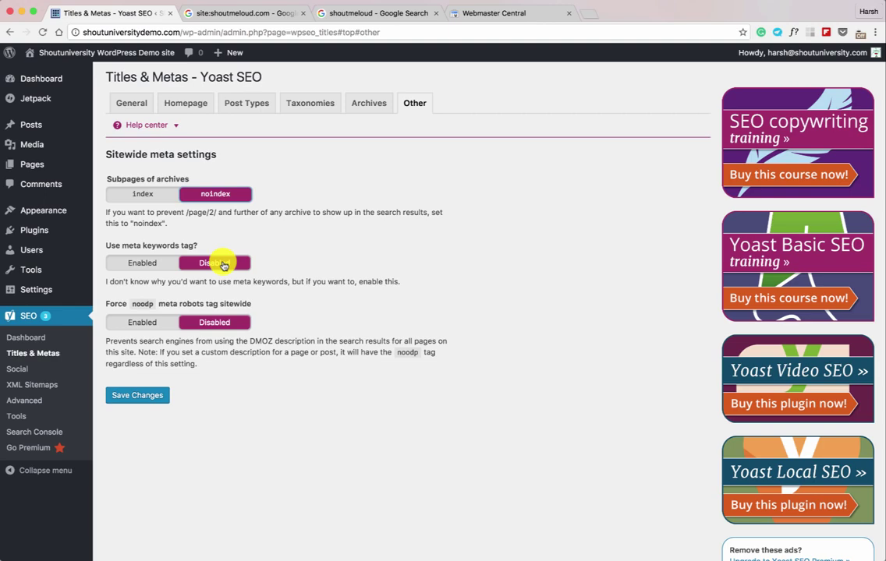
pyautogui.click(141, 396)
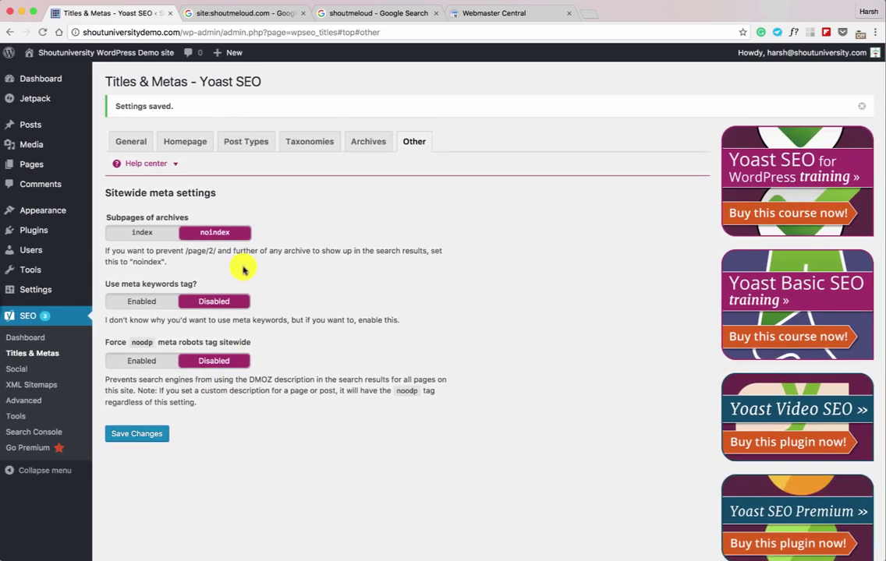
# Open the Social settings and examine the Facebook Page URL and the other social profile fields.
pyautogui.click(32, 376)
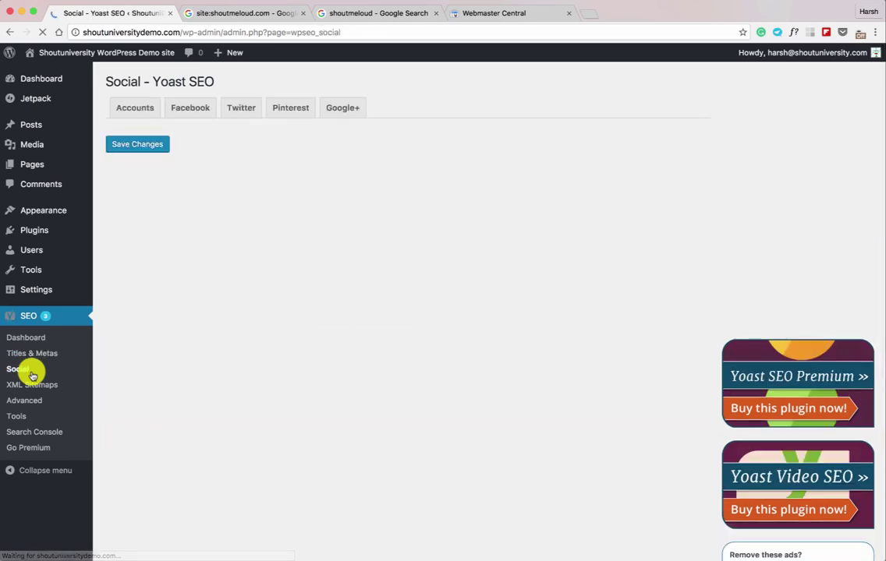
pyautogui.scroll(-1, 254, 218)
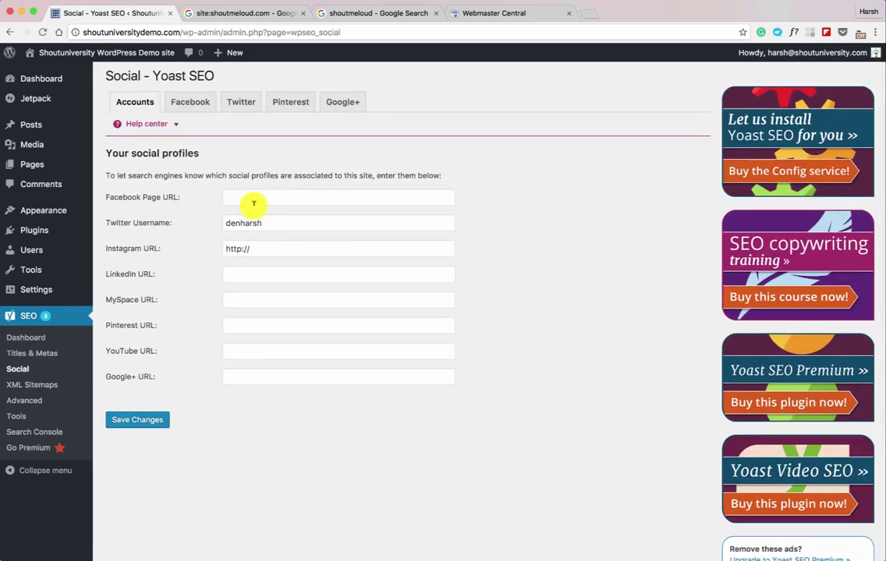
pyautogui.click(246, 194)
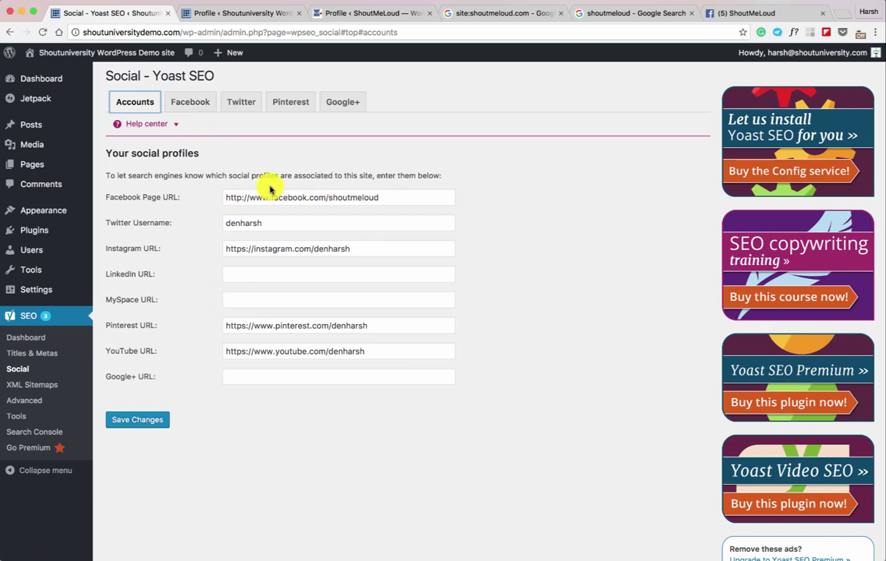
pyautogui.moveTo(342, 238); pyautogui.dragTo(326, 292)
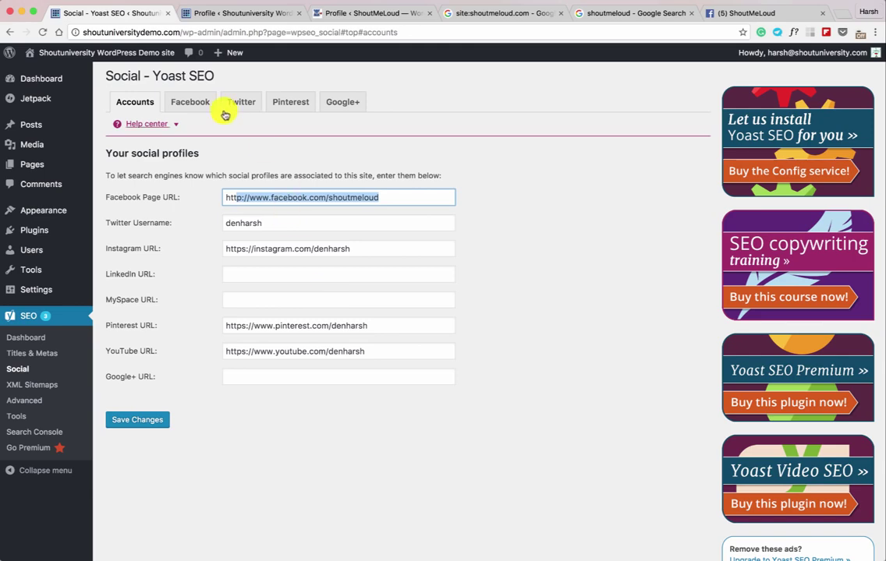
# Examine the Facebook Open Graph, frontpage, default image and admin settings, trying the copy of the home meta description.
pyautogui.click(182, 103)
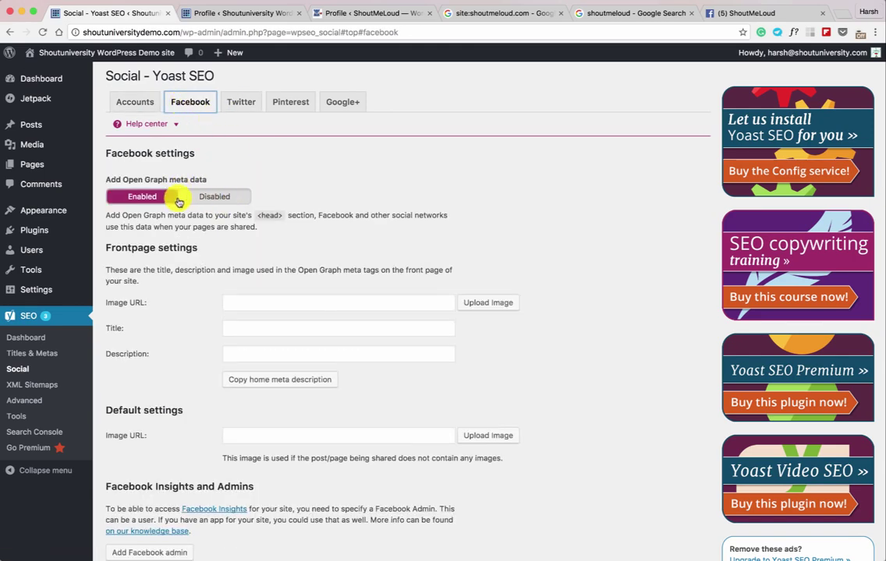
pyautogui.scroll(-1, 206, 211)
pyautogui.click(258, 267)
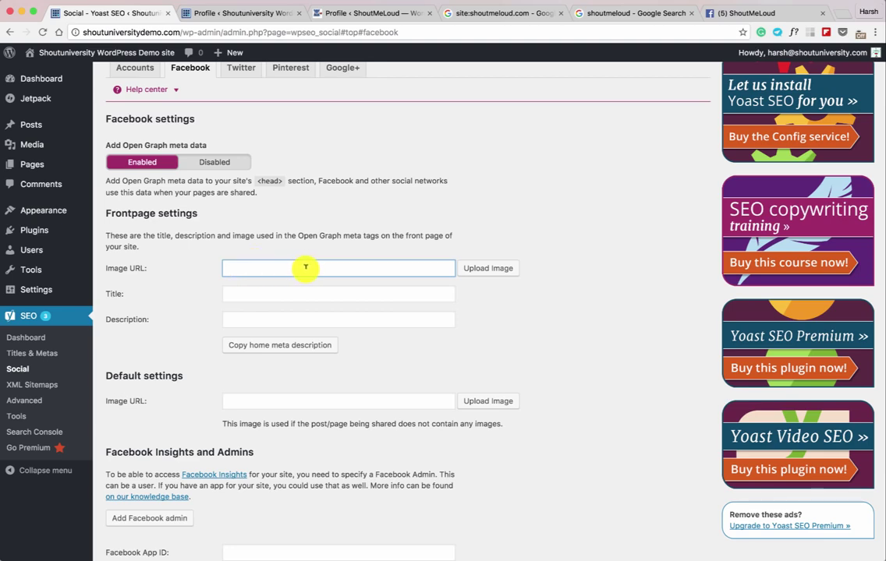
pyautogui.click(261, 293)
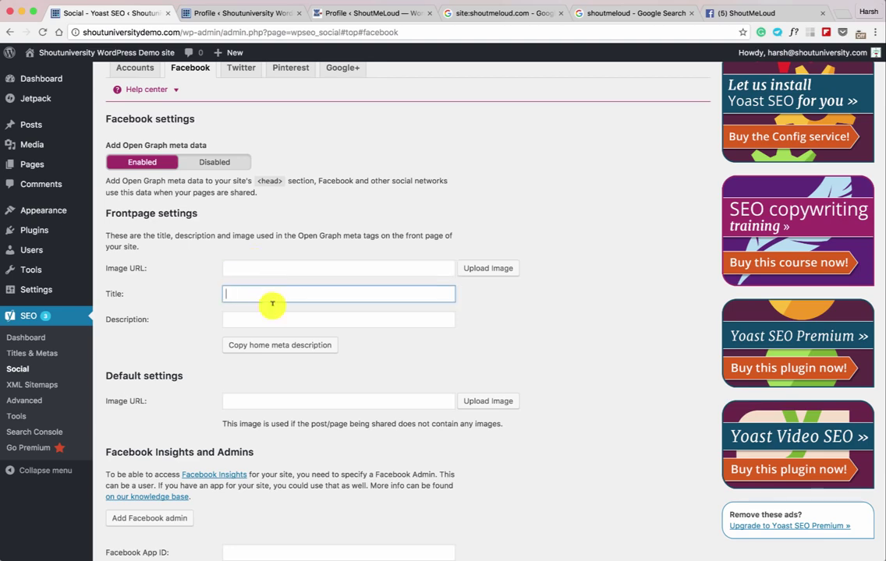
pyautogui.click(277, 345)
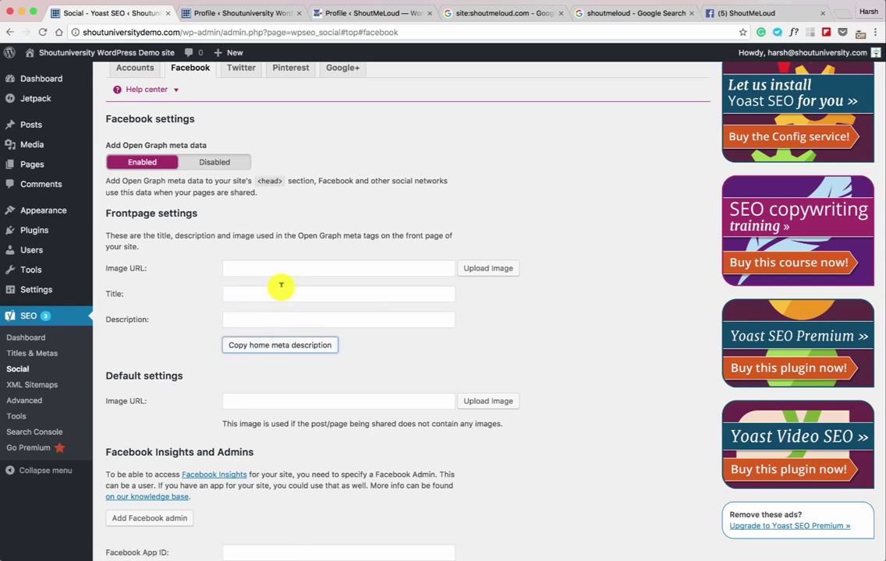
pyautogui.scroll(-3, 284, 278)
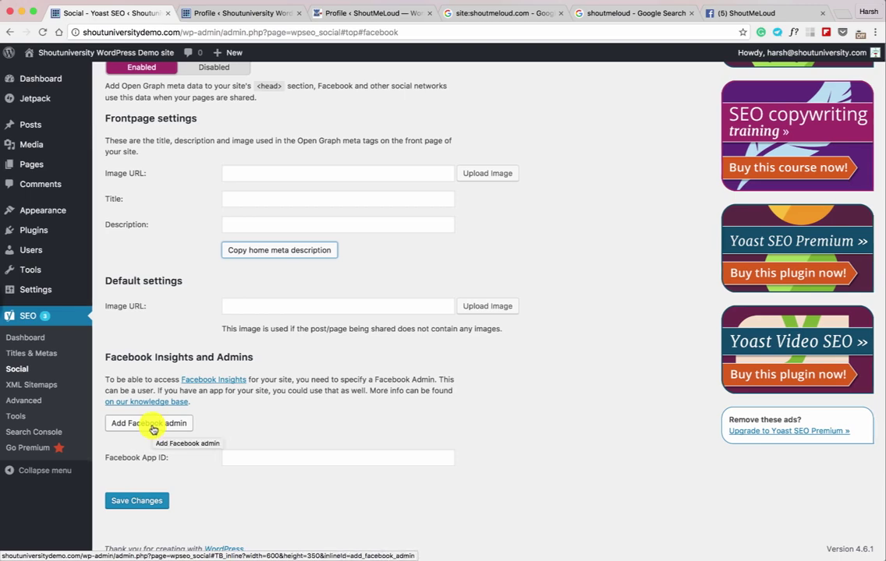
pyautogui.hscroll(-5, 144, 383)
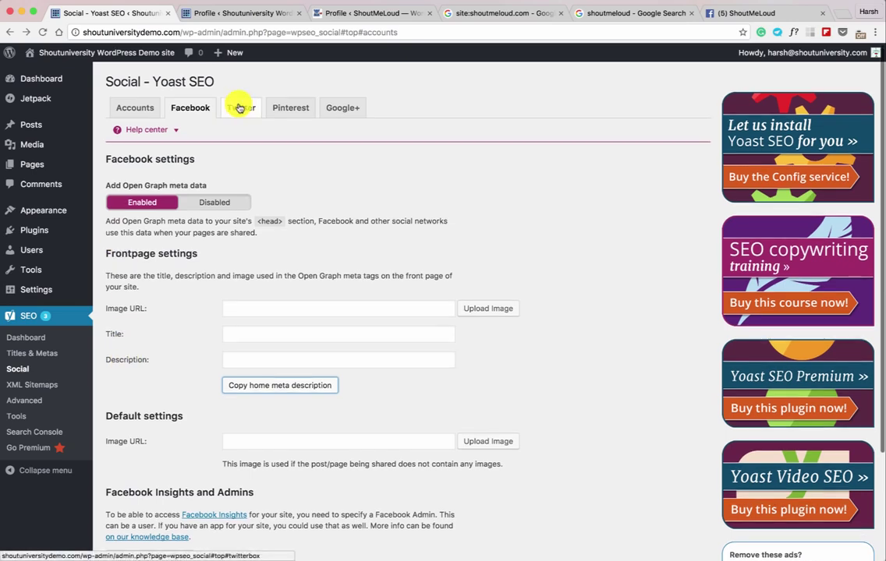
# Set the default Twitter card type to "Summary with large image".
pyautogui.click(240, 108)
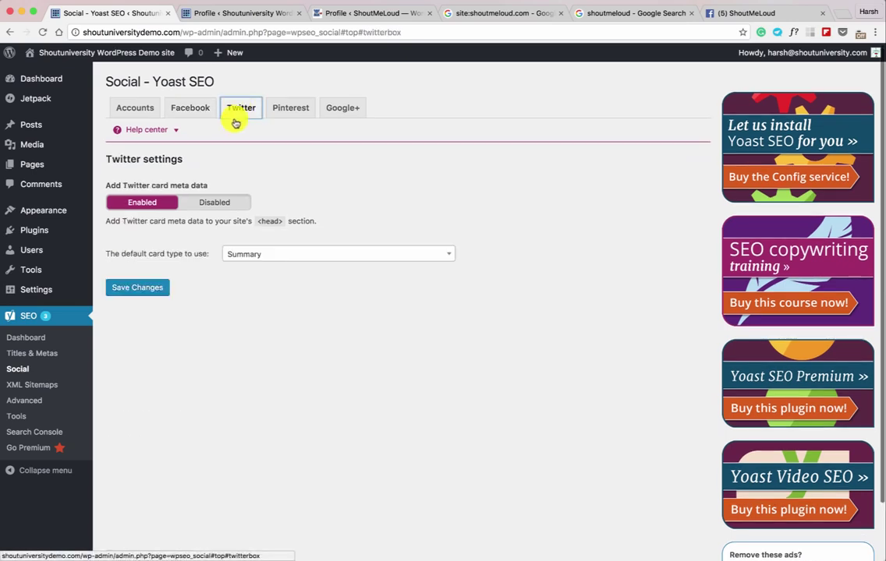
pyautogui.click(264, 259)
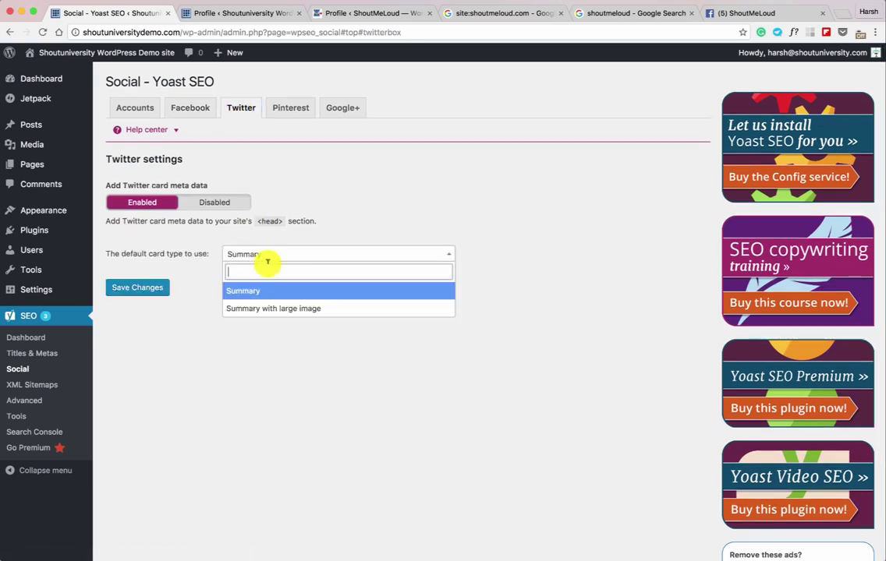
pyautogui.click(270, 309)
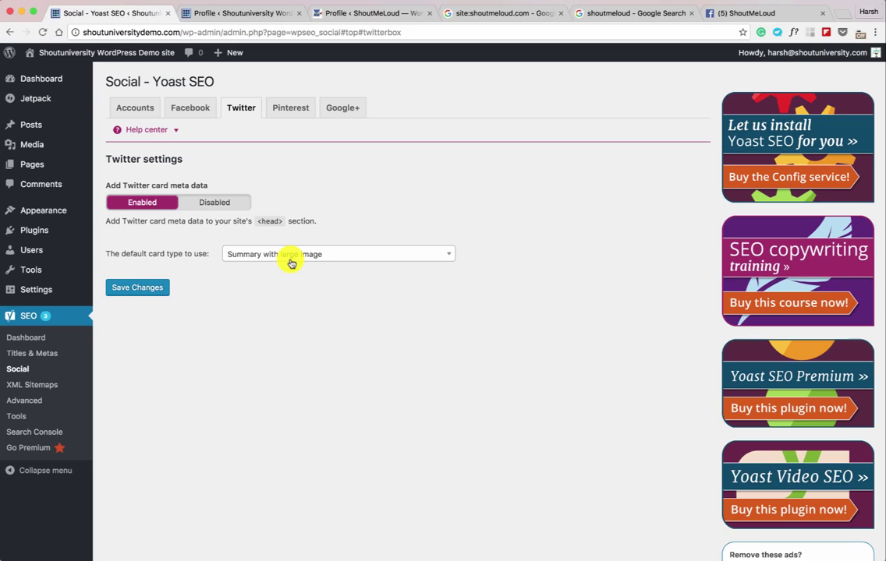
# Review the Pinterest confirmation and Google Publisher Page fields, save the social settings and return to the social profile accounts.
pyautogui.click(299, 111)
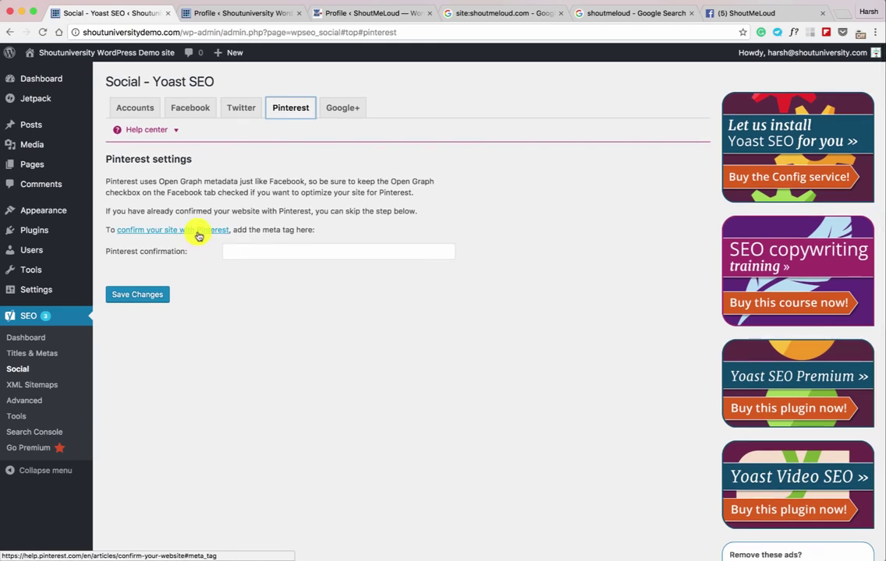
pyautogui.click(273, 251)
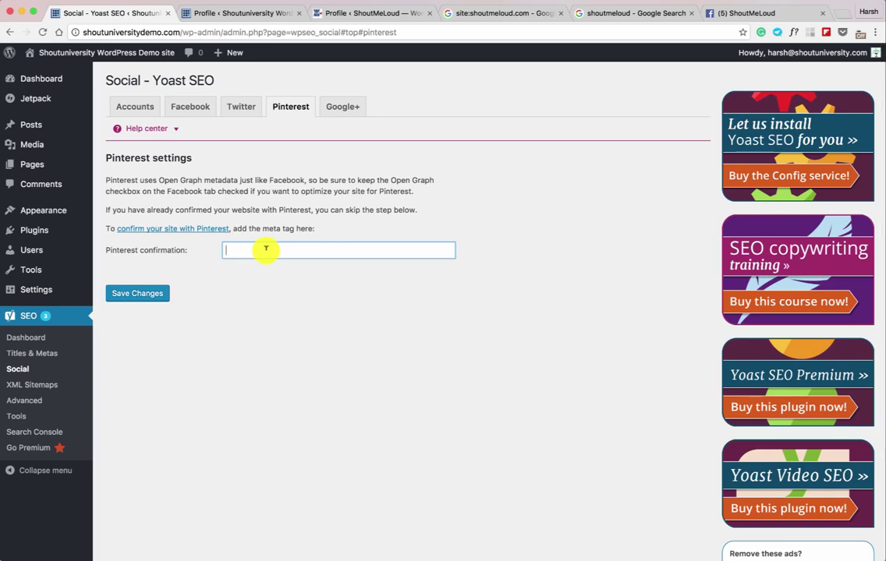
pyautogui.click(335, 113)
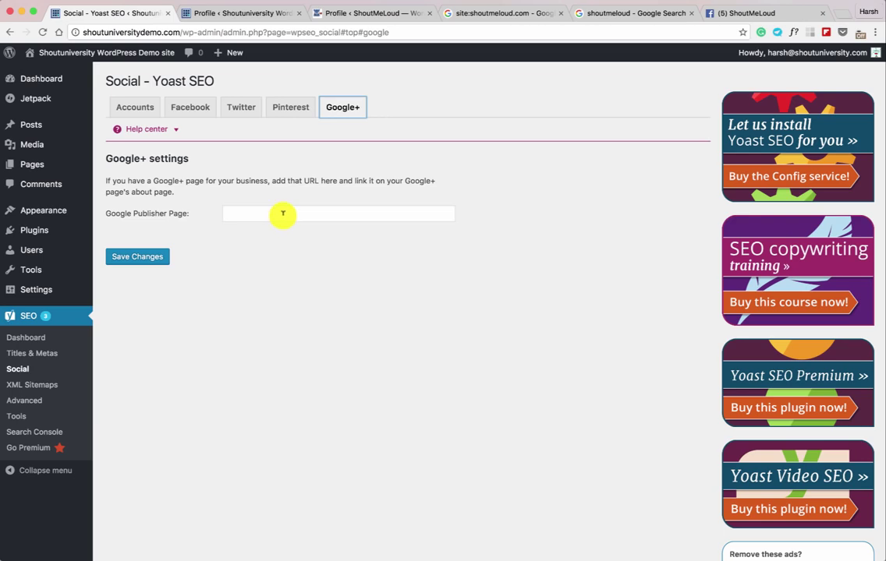
pyautogui.click(154, 258)
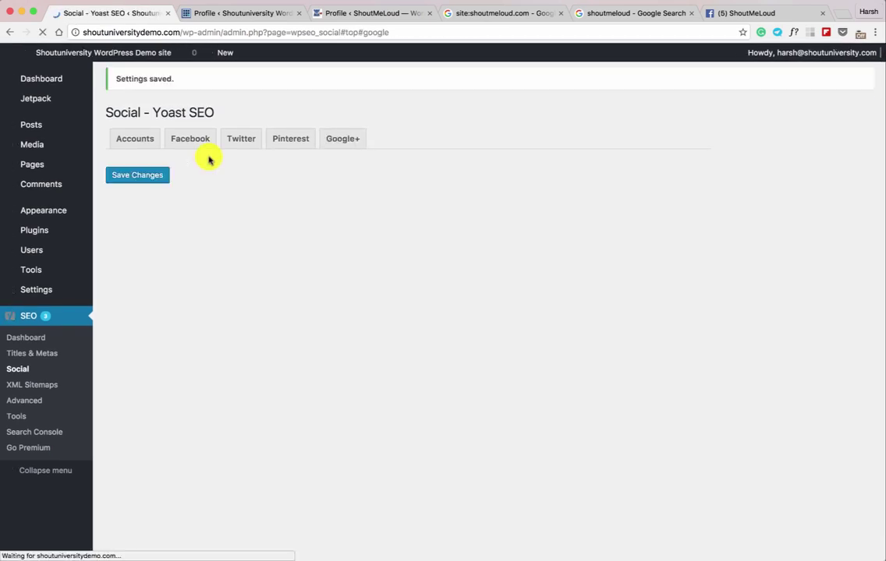
pyautogui.click(147, 147)
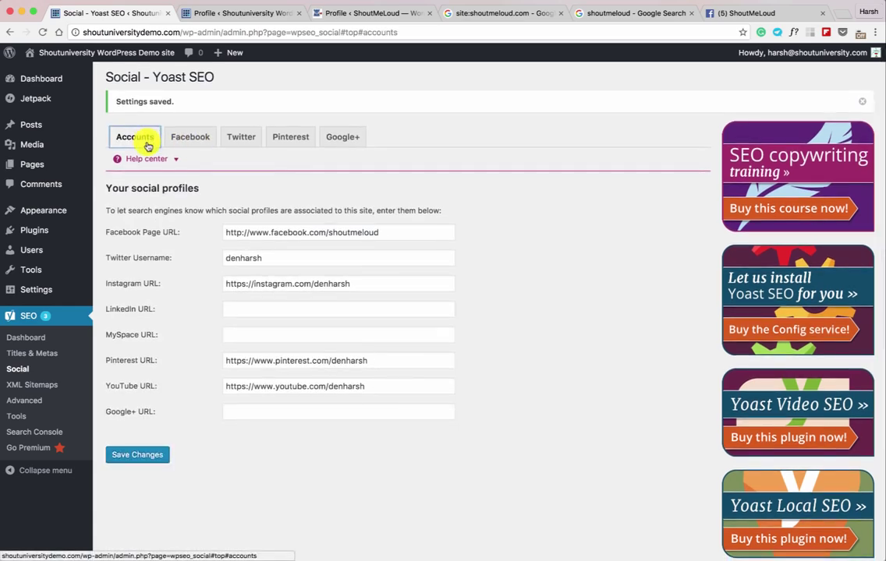
# Fill in the Facebook profile URL in the contact info of the WordPress user profile with the author's personal Facebook address.
pyautogui.click(233, 15)
pyautogui.scroll(1, 243, 276)
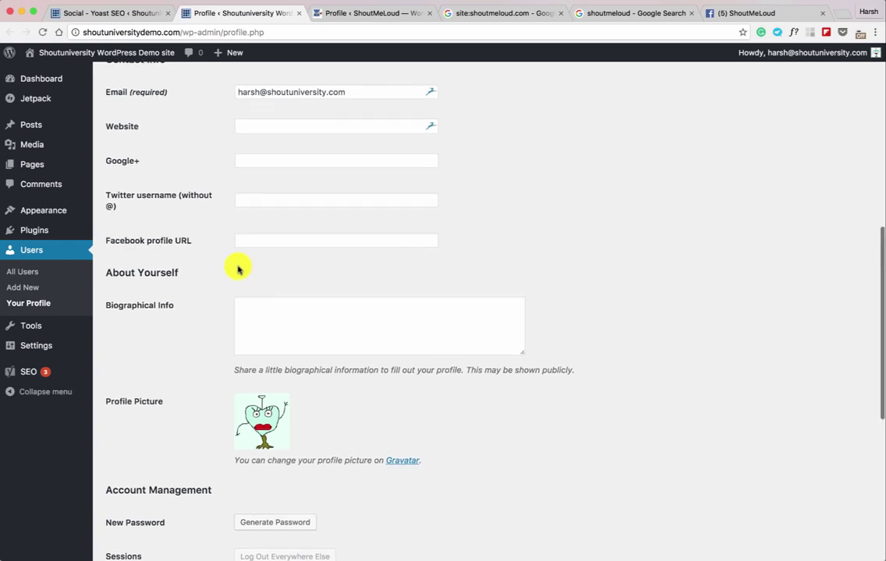
pyautogui.scroll(2, 168, 273)
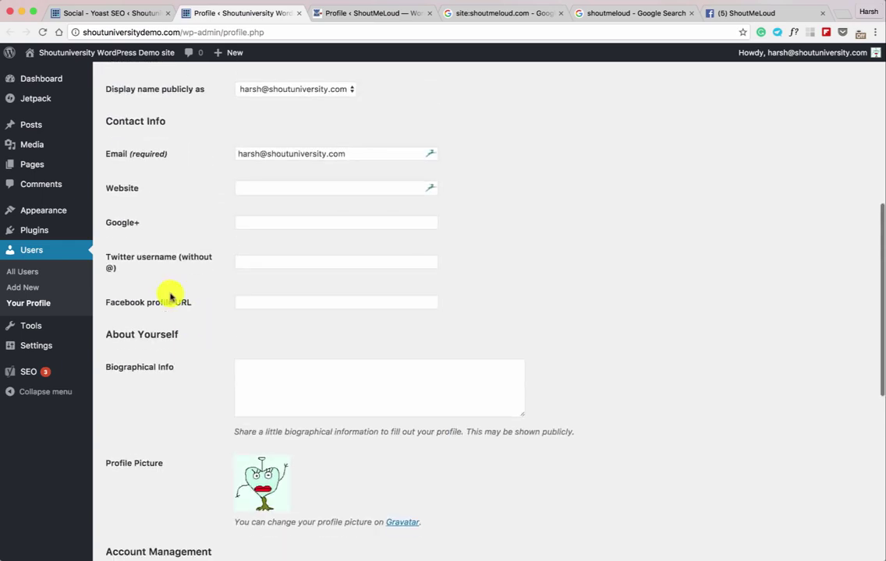
pyautogui.click(266, 301)
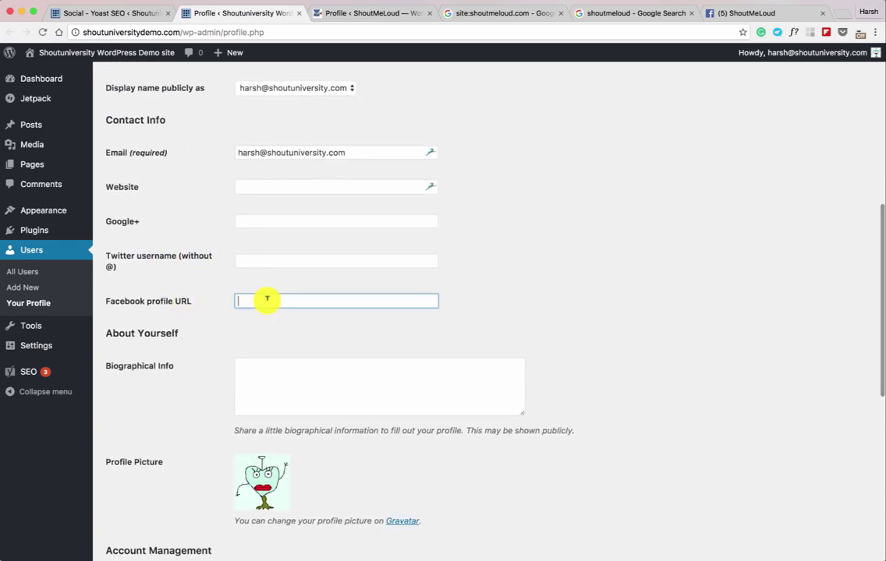
pyautogui.write('http://Facebook.com/denharsh')
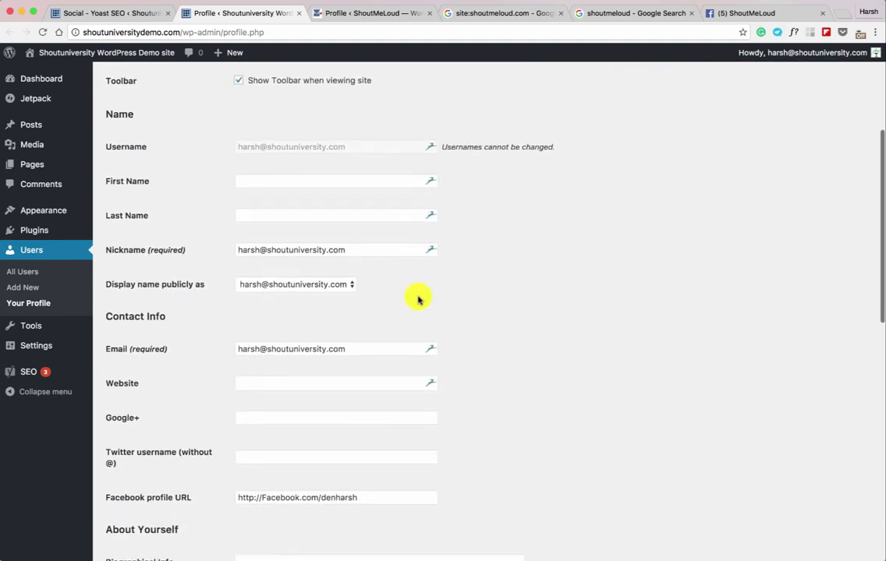
pyautogui.scroll(-1, 351, 398)
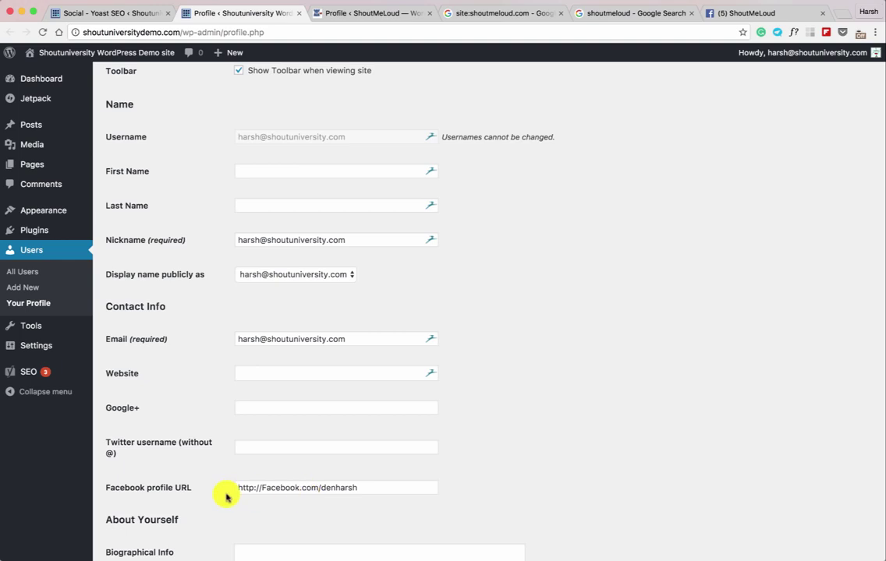
# Switch to the ShoutMeLoud Facebook page and examine the author link and profile preview under the Twitter tools post.
pyautogui.click(737, 13)
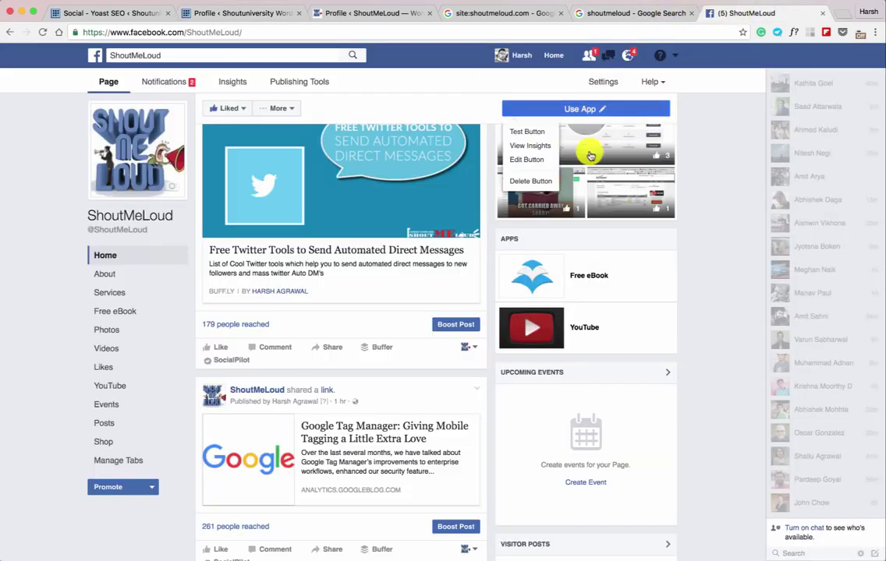
pyautogui.scroll(3, 454, 230)
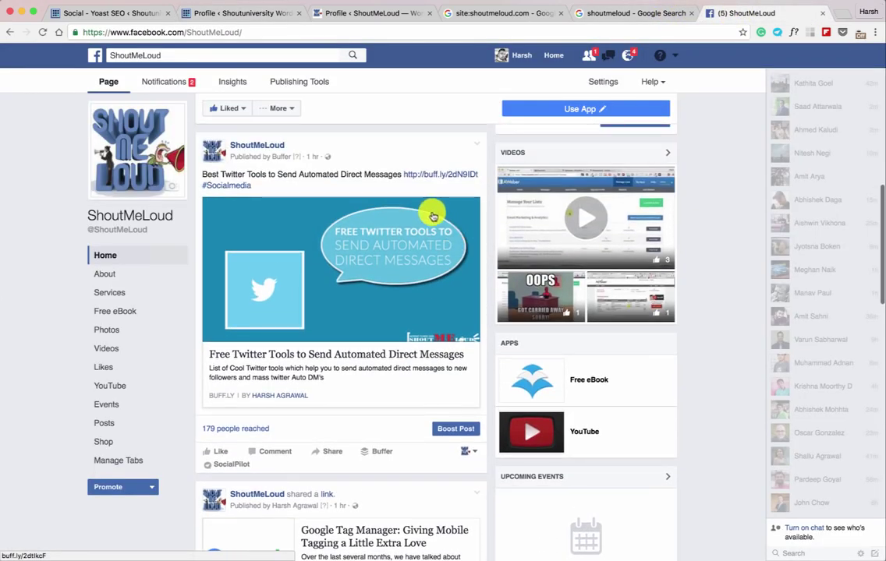
pyautogui.scroll(-1, 344, 211)
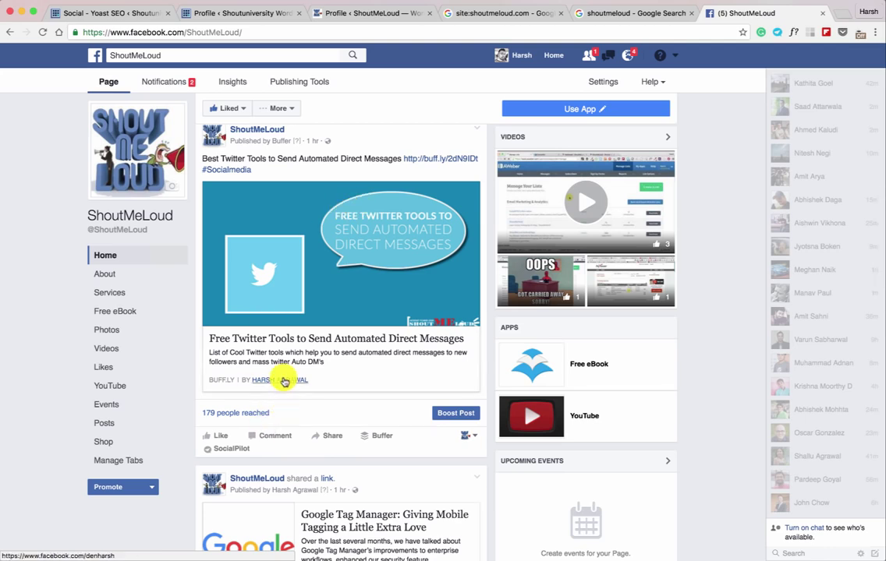
pyautogui.moveTo(283, 383)
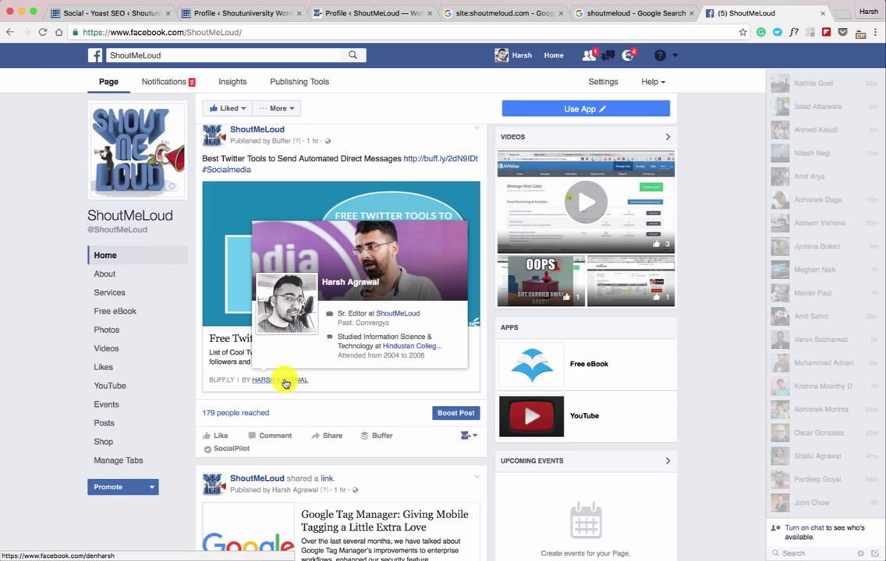
# Return to the WordPress user profile and update it with the entered Facebook profile URL.
pyautogui.click(224, 11)
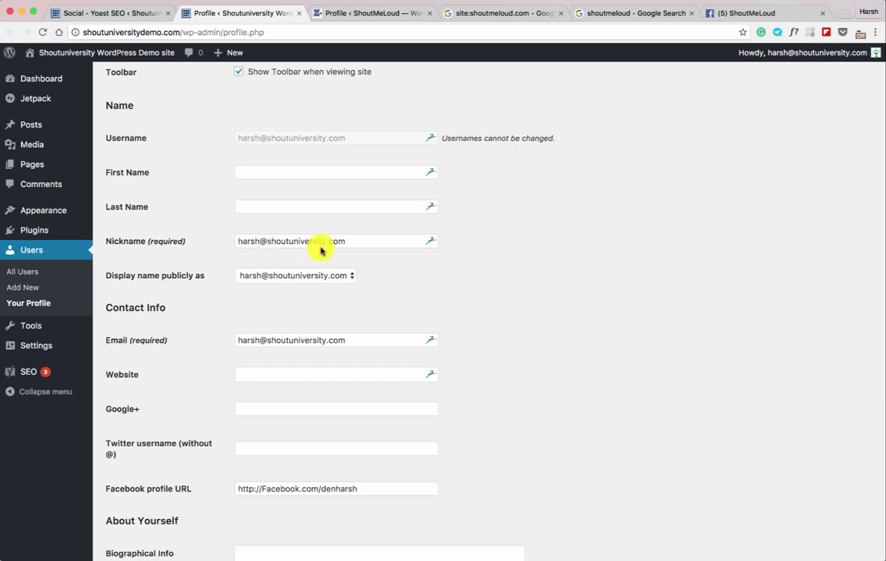
pyautogui.scroll(-5, 293, 484)
pyautogui.scroll(-3, 257, 460)
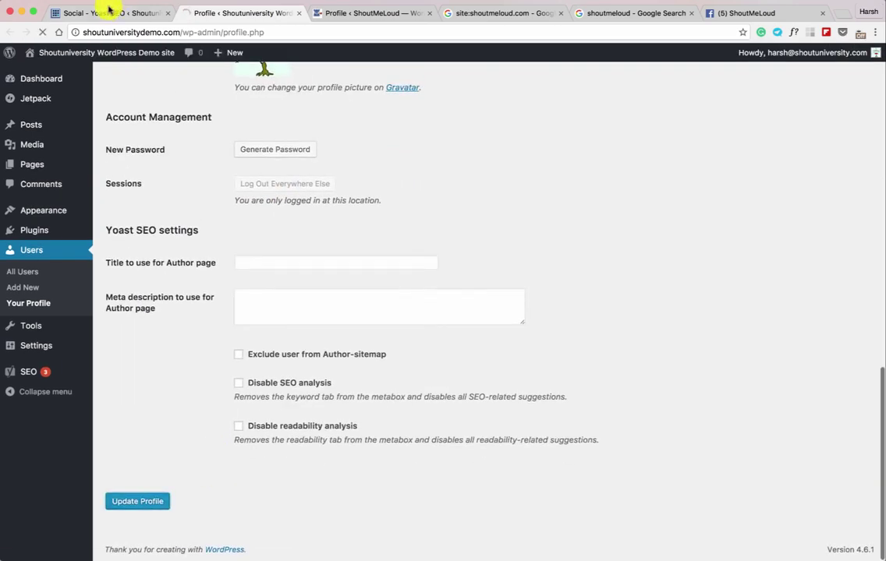
# Open the Yoast XML Sitemaps settings, try disabling the sitemap functionality and set it back to Enabled.
pyautogui.click(117, 12)
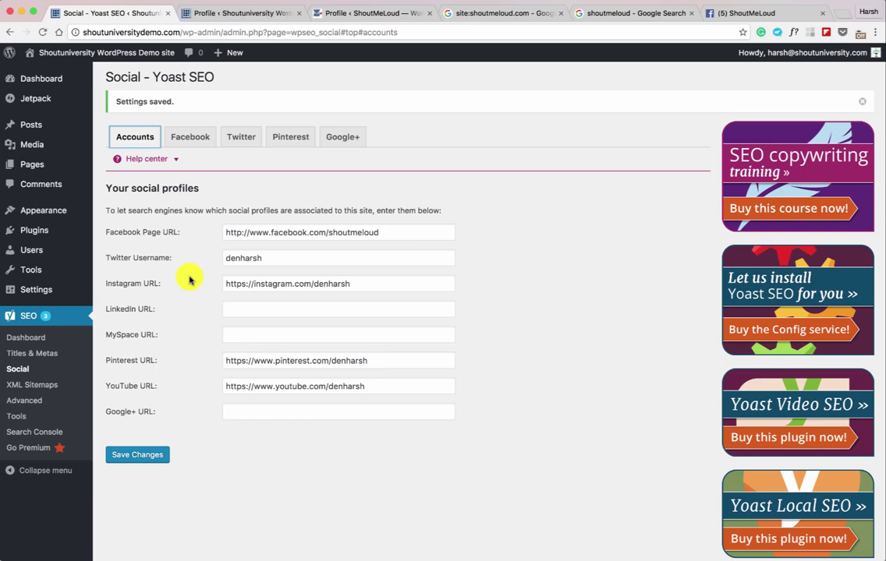
pyautogui.click(48, 385)
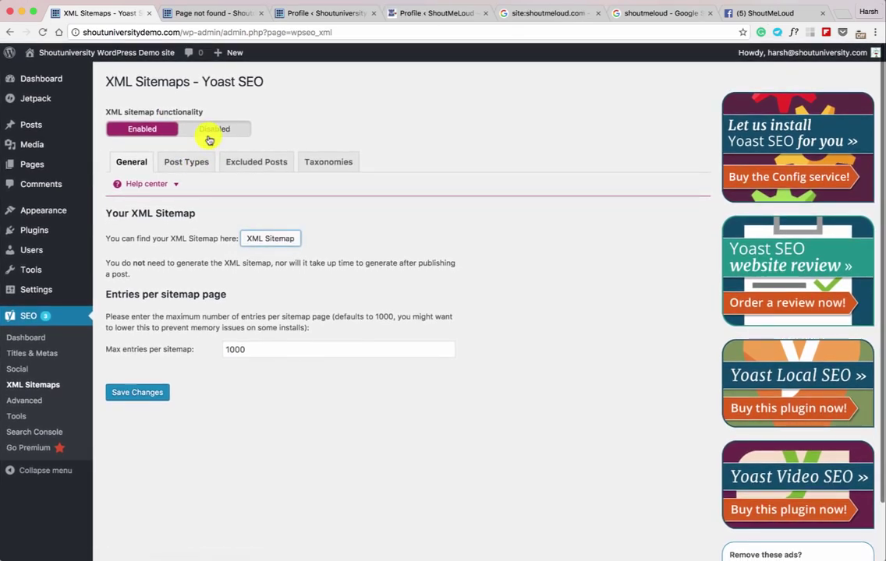
pyautogui.click(211, 130)
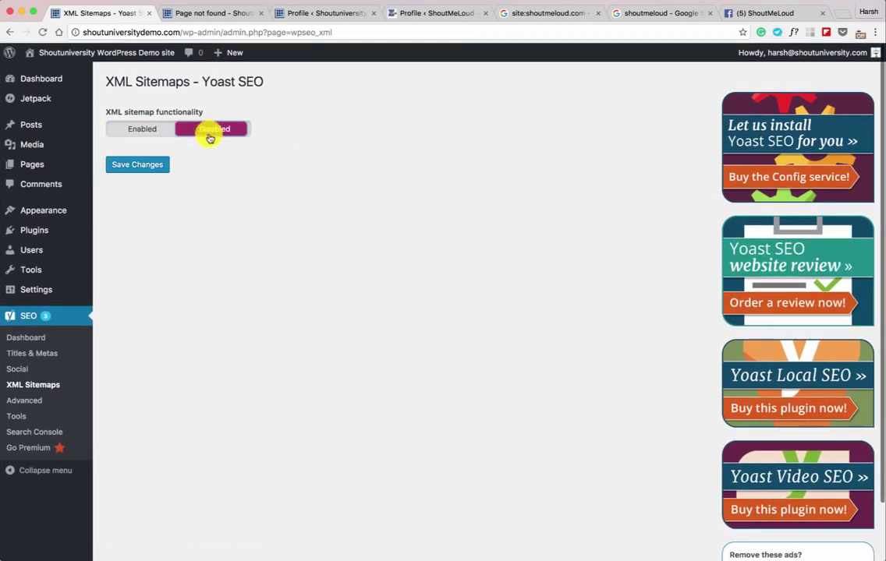
pyautogui.click(142, 131)
# Set the Tags and Format taxonomies to "Not in sitemap", check the post types and save the sitemap settings.
pyautogui.click(195, 162)
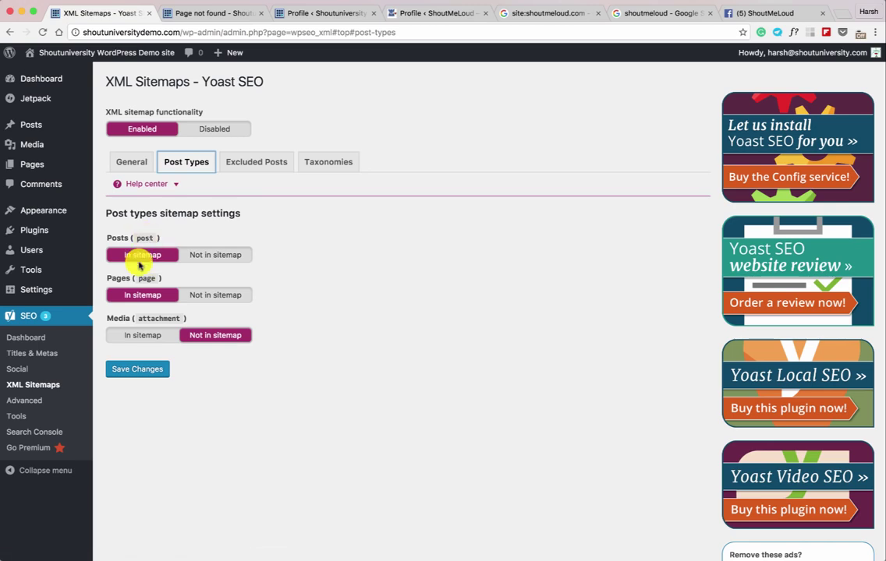
pyautogui.click(236, 166)
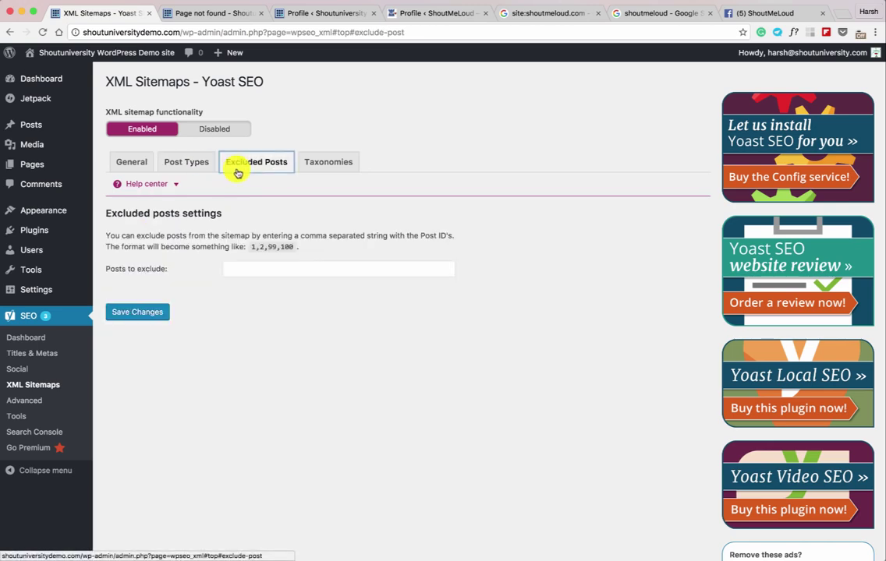
pyautogui.click(314, 163)
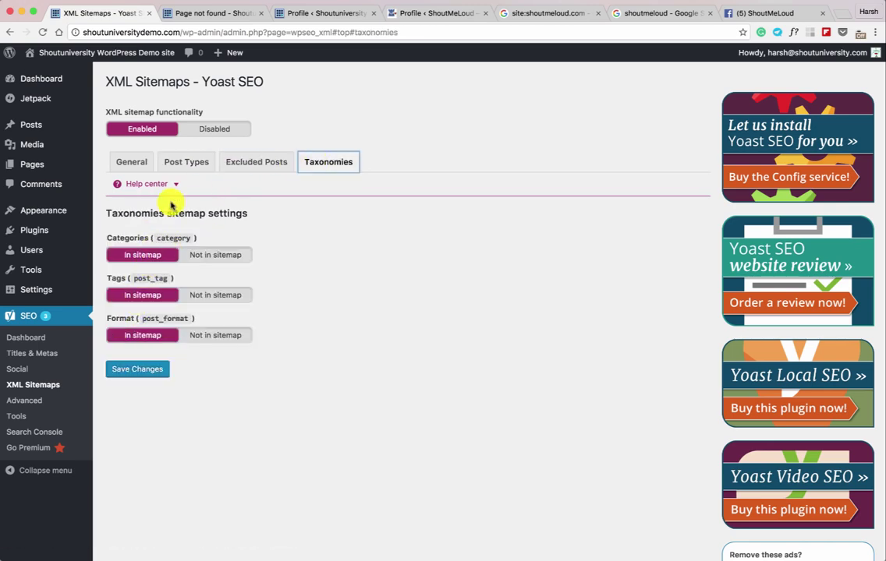
pyautogui.click(204, 335)
pyautogui.click(212, 295)
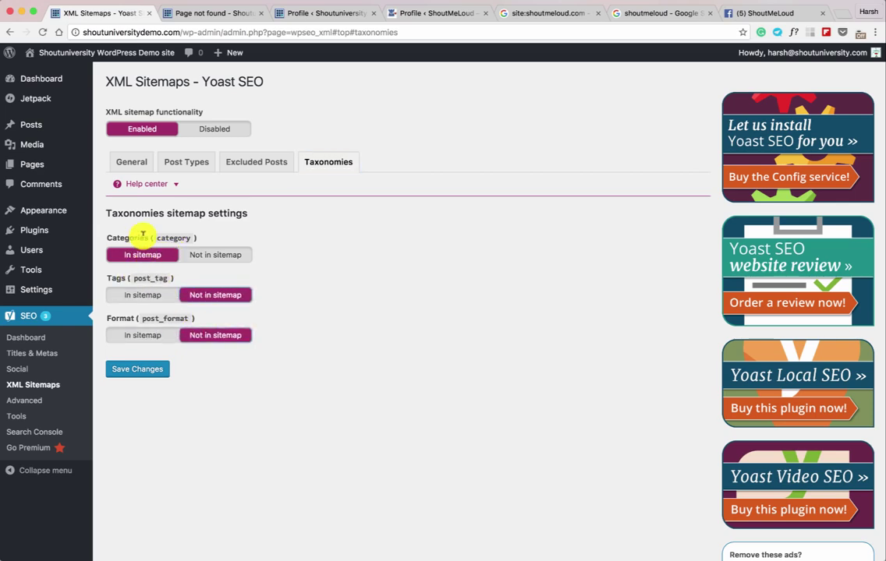
pyautogui.click(181, 163)
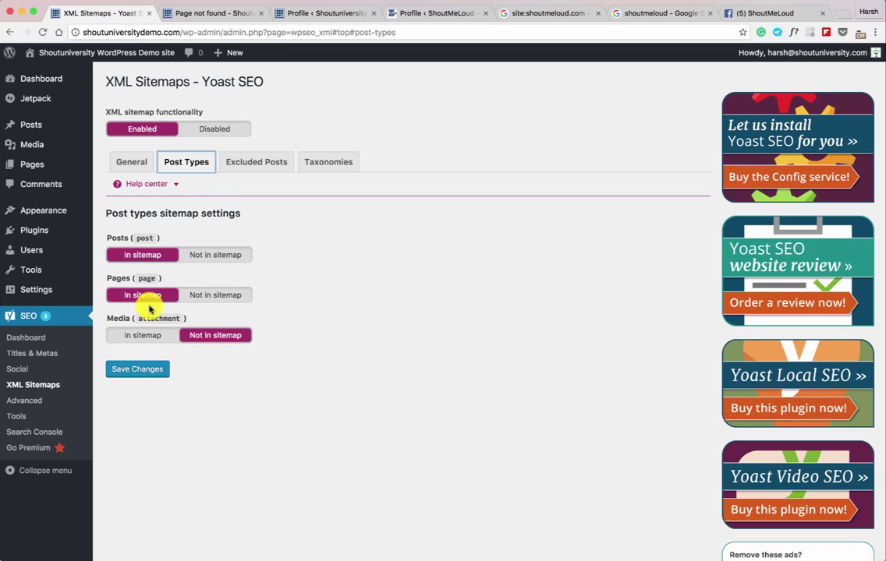
pyautogui.click(139, 370)
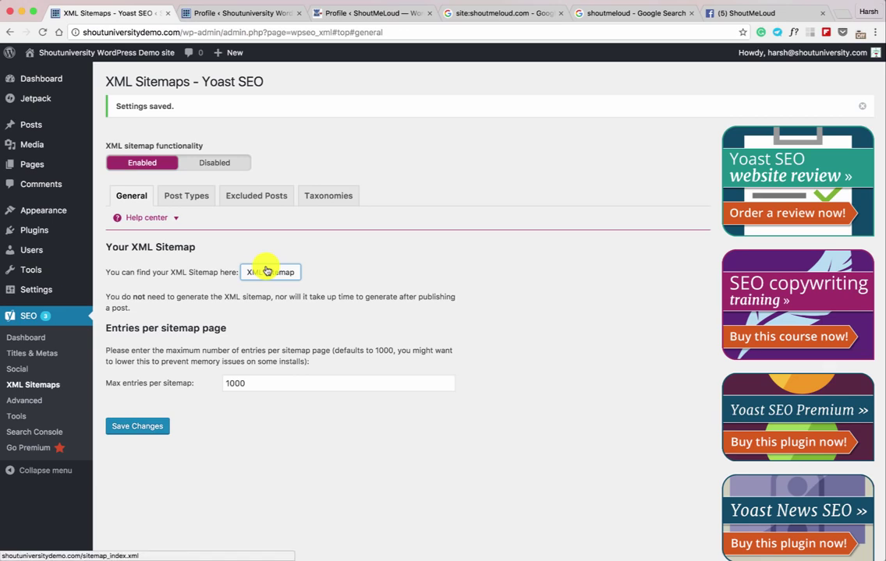
pyautogui.scroll(-1, 259, 279)
pyautogui.tripleClick(269, 271)
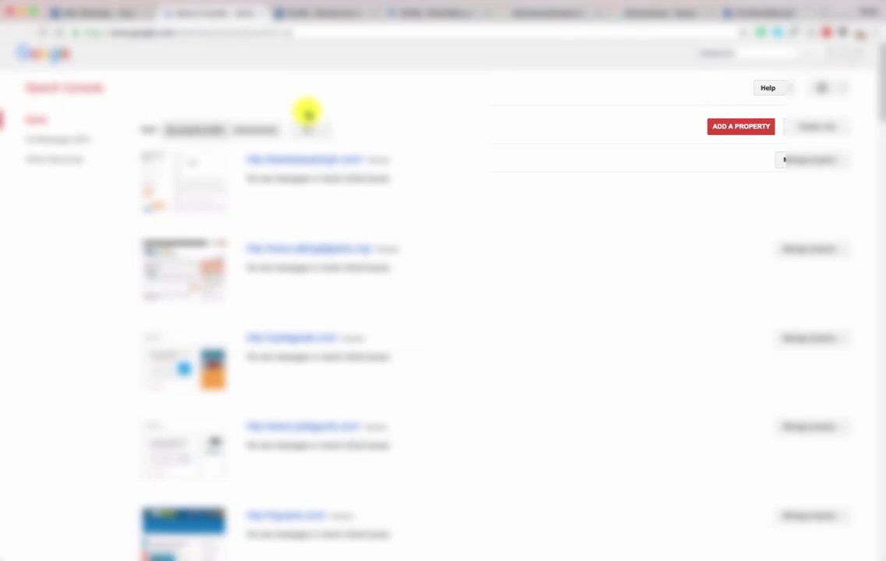
pyautogui.scroll(1, 307, 110)
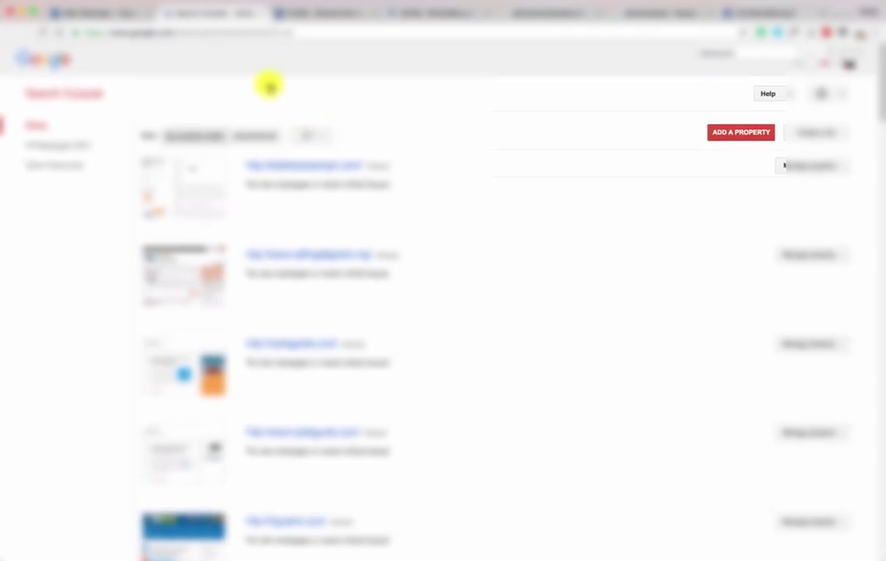
pyautogui.click(731, 134)
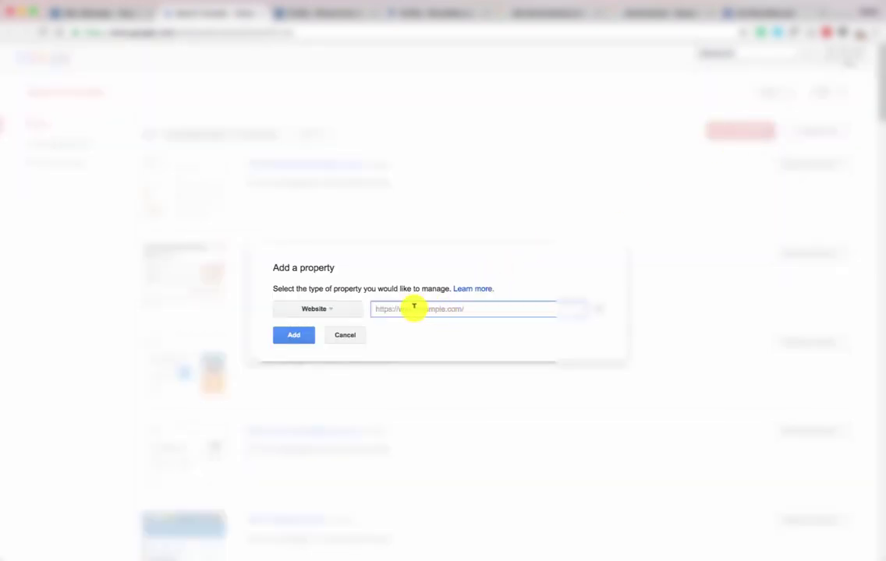
pyautogui.write('http://shoutuniversitydemo.com/')
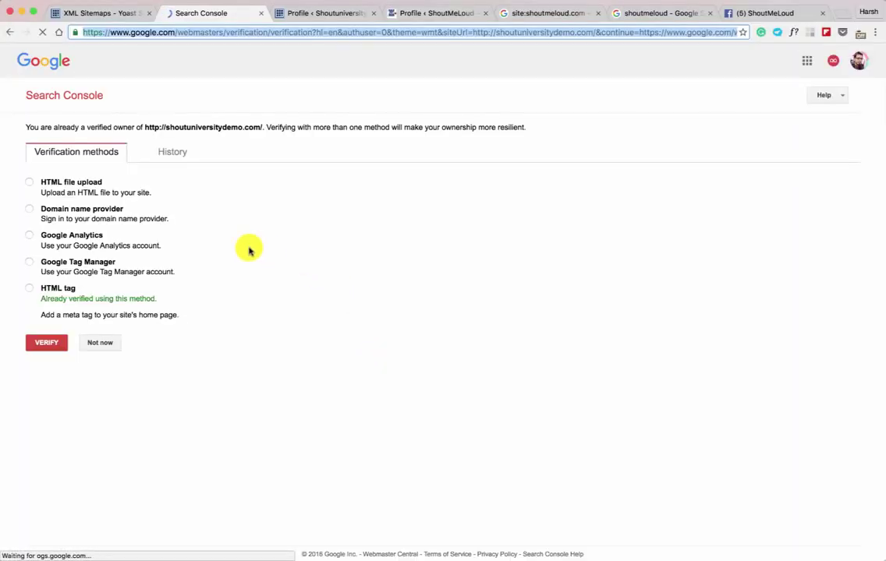
# Verify ownership of the site with the HTML tag method and continue to its Search Console dashboard.
pyautogui.click(29, 288)
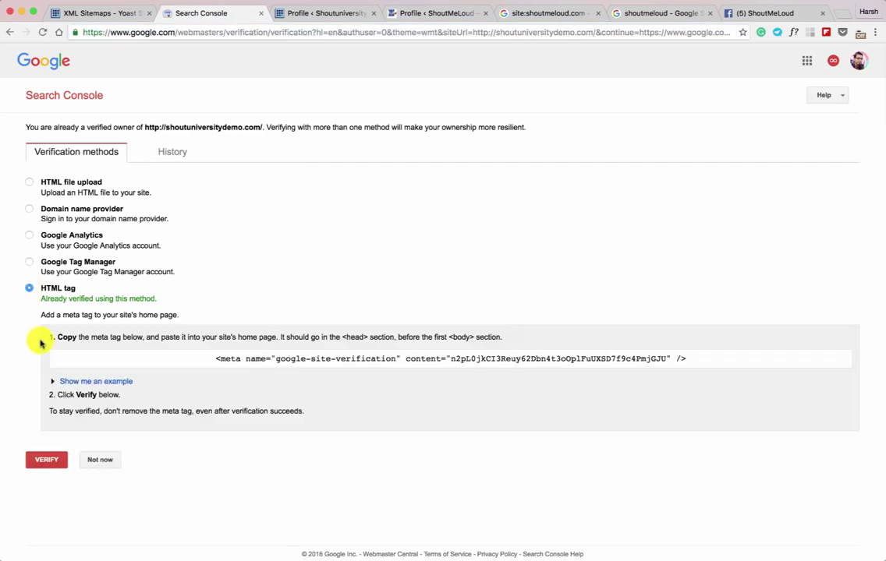
pyautogui.click(47, 459)
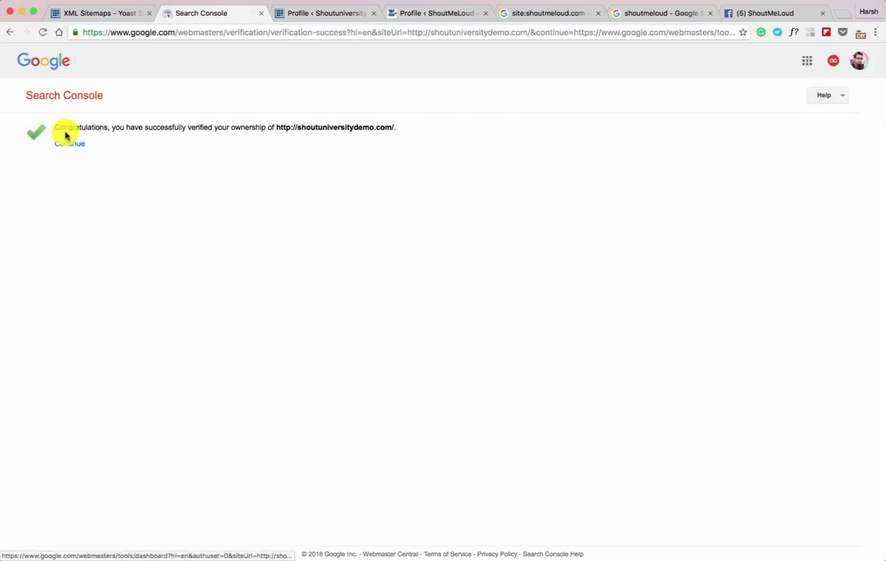
pyautogui.click(76, 150)
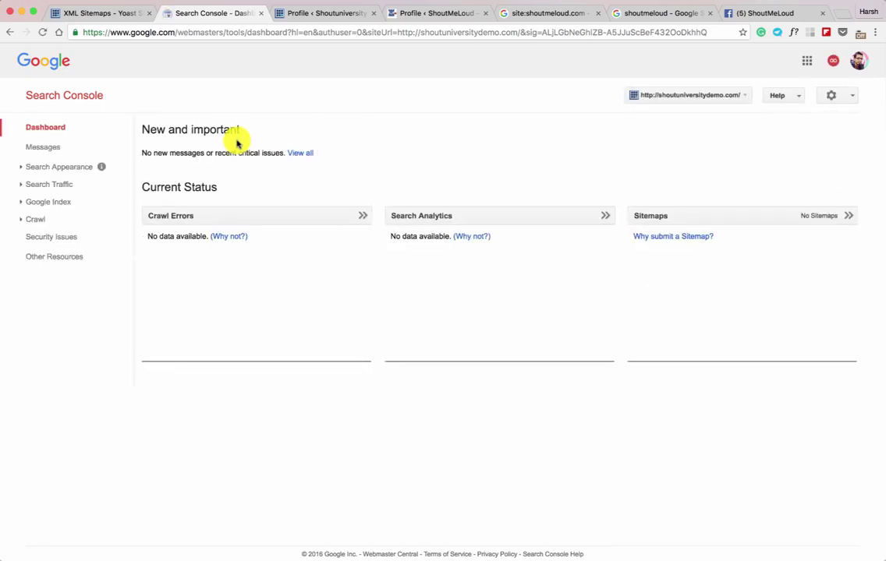
# Open the Add/Test Sitemap form on the Sitemaps page for shoutuniversitydemo.com.
pyautogui.click(654, 216)
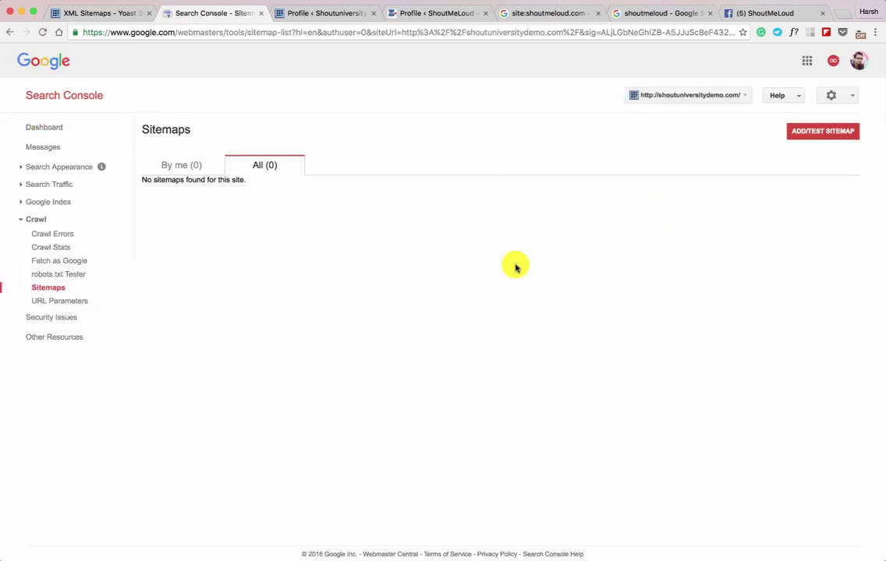
pyautogui.click(803, 130)
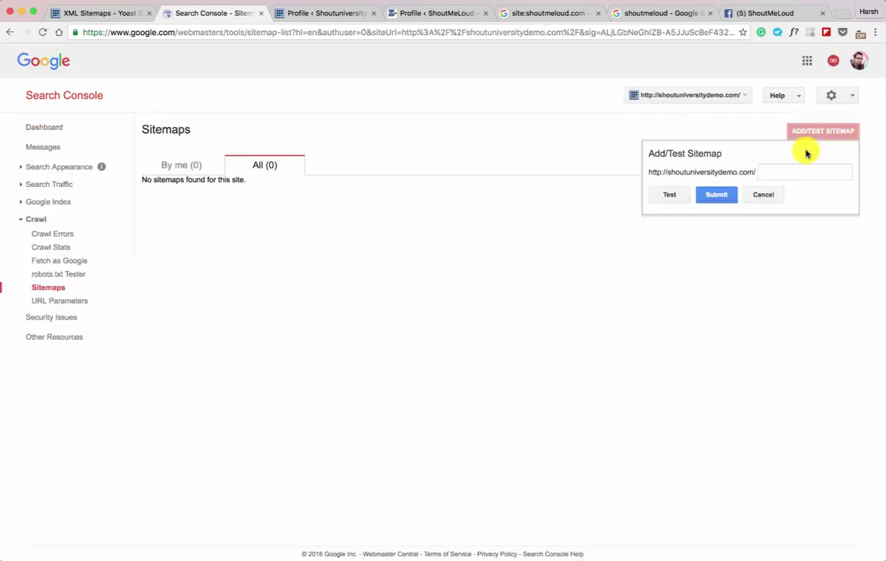
# Return to WordPress, publish a new post titled "demo" and close the post editor.
pyautogui.click(92, 21)
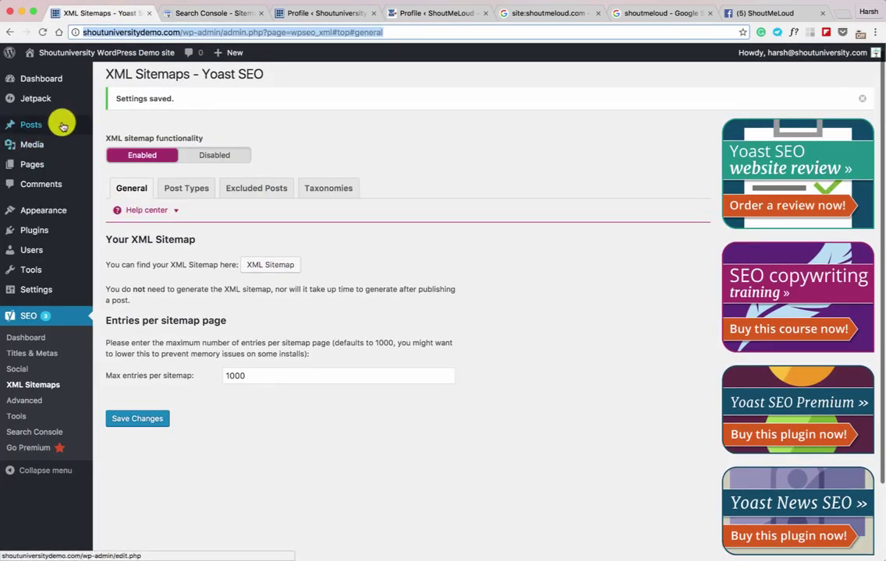
pyautogui.moveTo(78, 125)
pyautogui.keyDown('super'); pyautogui.click(118, 141); pyautogui.keyUp('super')
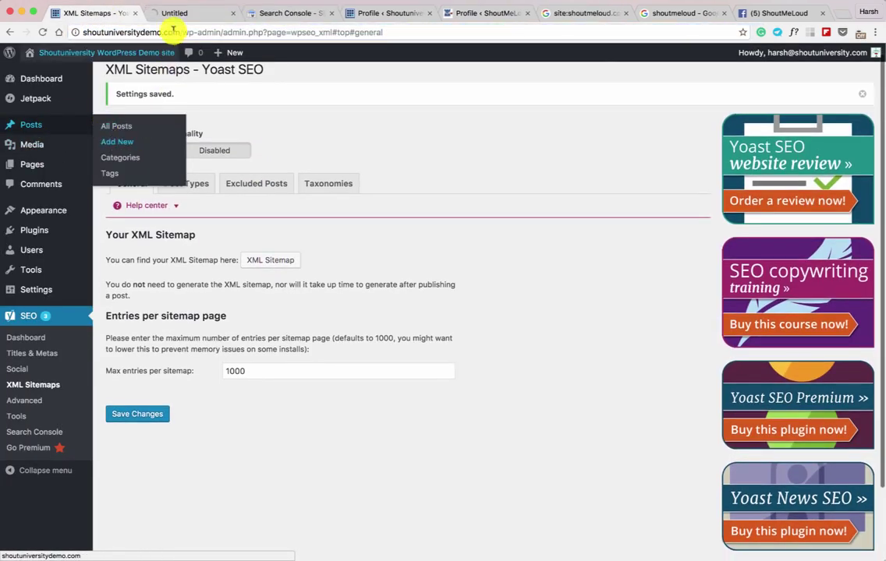
pyautogui.click(176, 12)
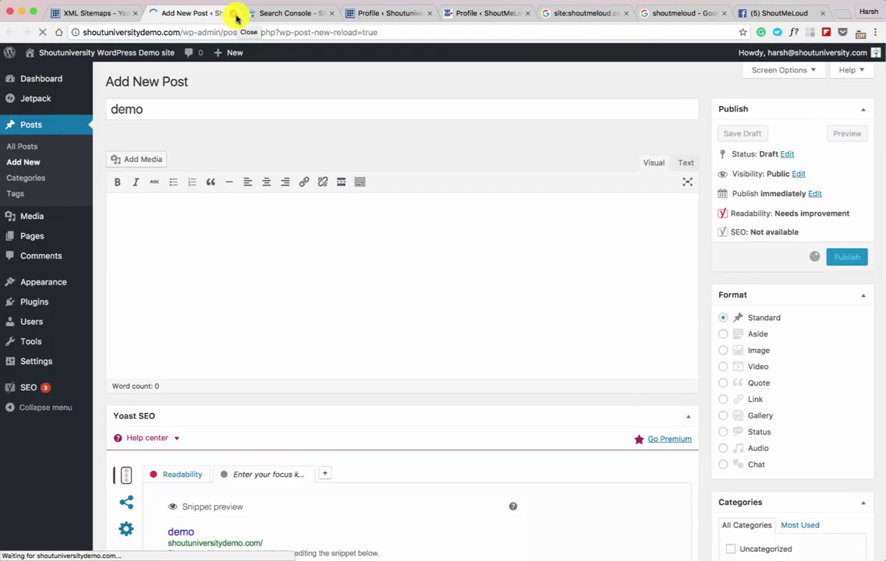
pyautogui.press('super+w')
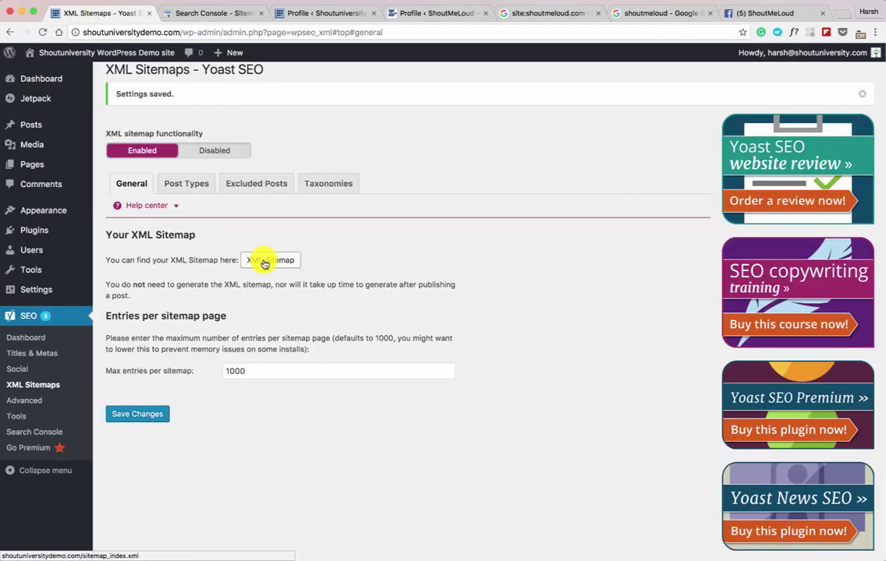
# Open the site's XML sitemap separately and copy sitemap_index.xml from its address.
pyautogui.keyDown('super'); pyautogui.click(265, 261); pyautogui.keyUp('super')
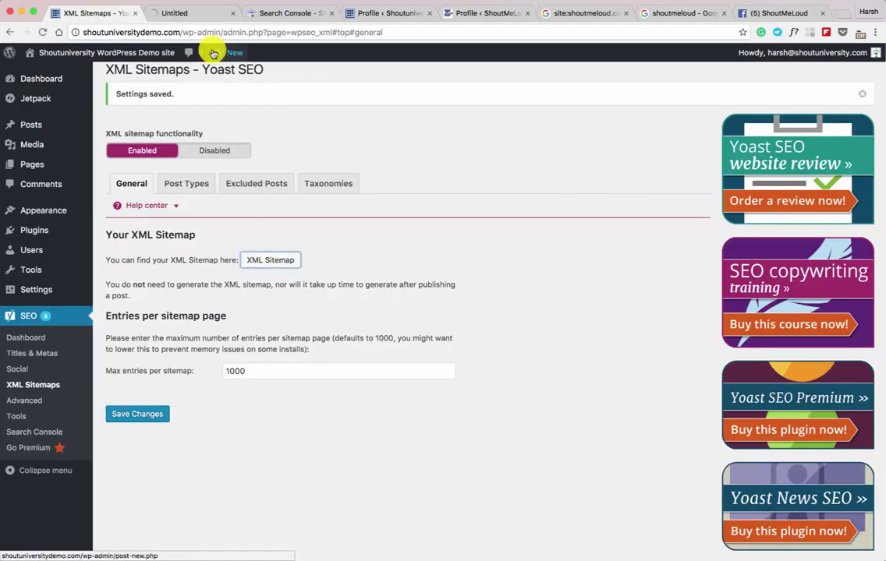
pyautogui.click(195, 14)
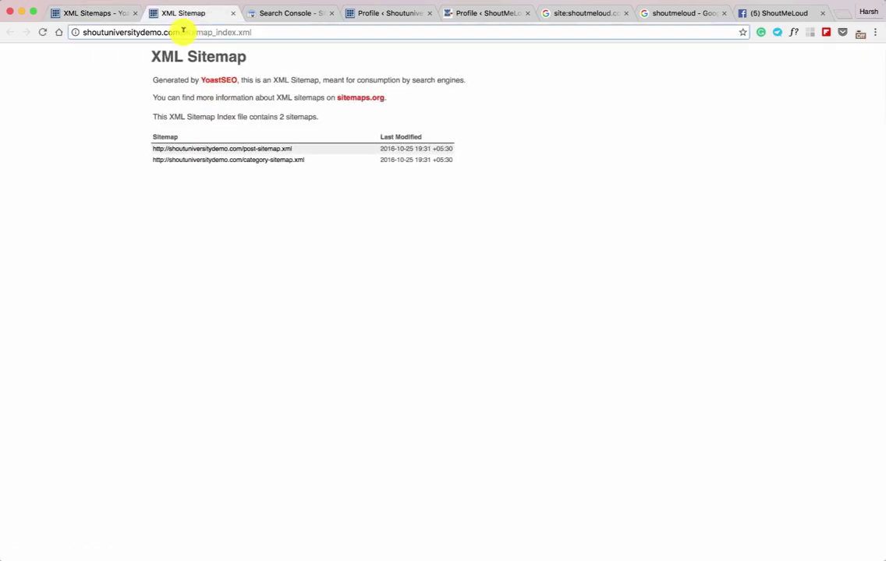
pyautogui.moveTo(184, 32); pyautogui.dragTo(259, 32)
pyautogui.press('super+c')
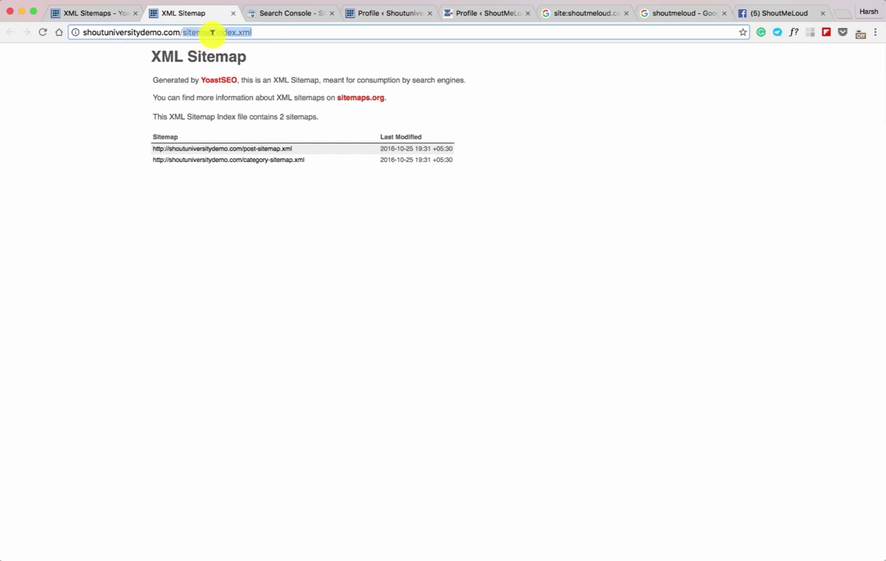
# Submit sitemap_index.xml as the sitemap in Google Search Console and refresh the sitemap list.
pyautogui.click(281, 13)
pyautogui.click(791, 173)
pyautogui.press('super+v')
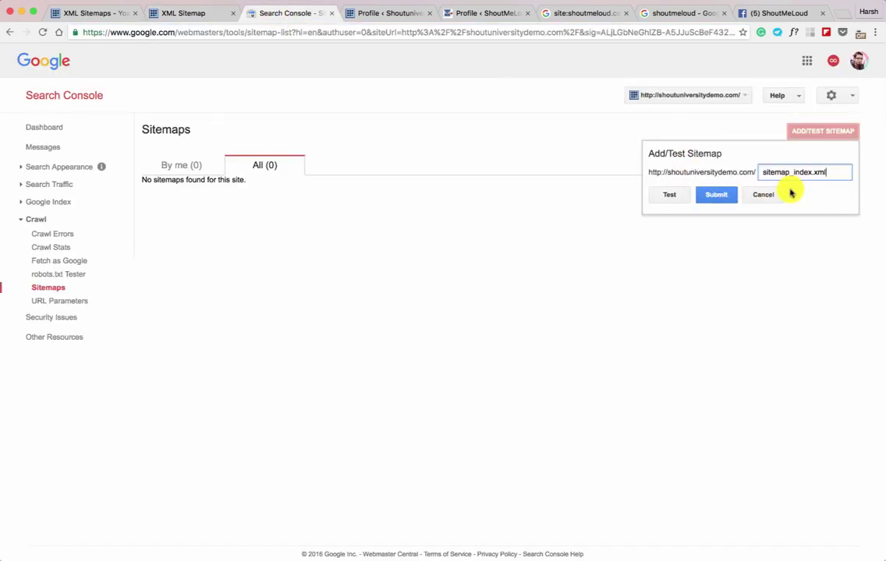
pyautogui.click(721, 196)
pyautogui.click(524, 170)
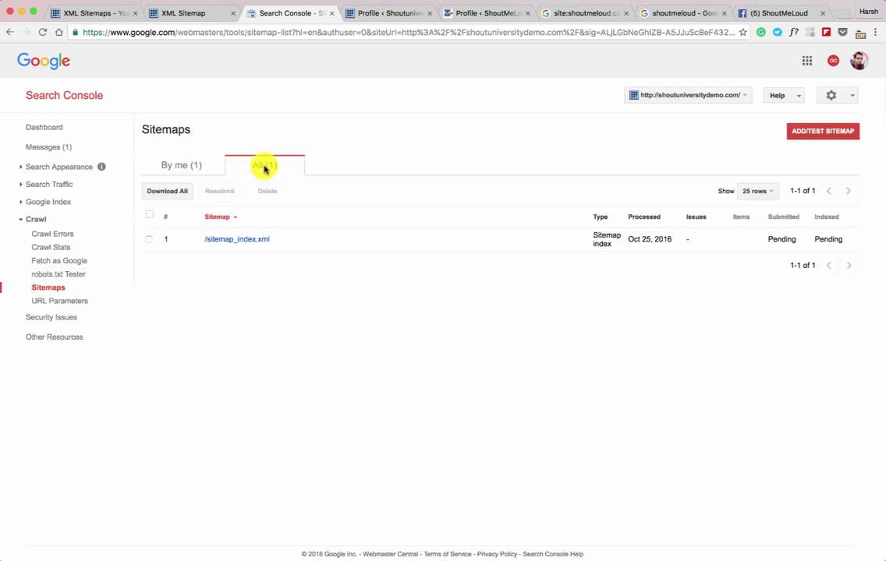
# Check the submitted /sitemap_index.xml details against the live XML sitemap and return to the Yoast XML Sitemaps settings.
pyautogui.click(229, 239)
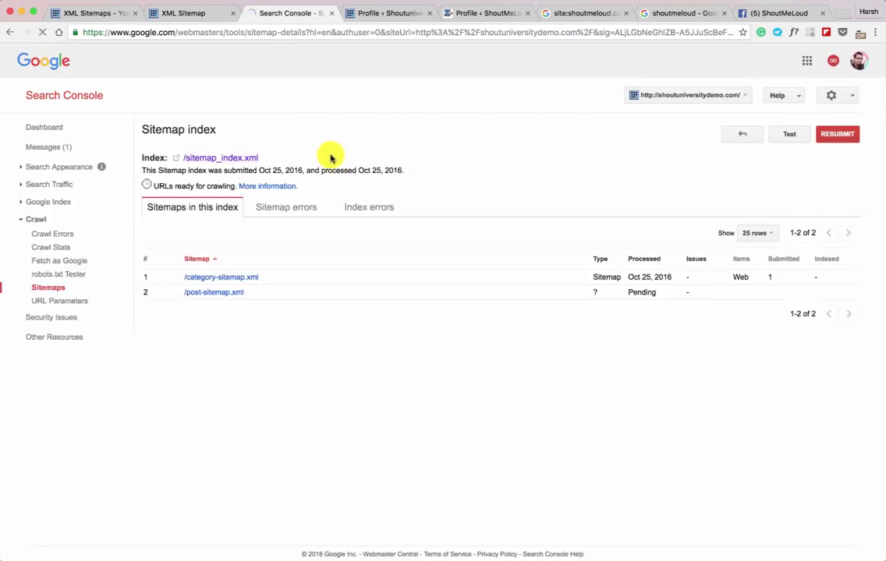
pyautogui.click(192, 11)
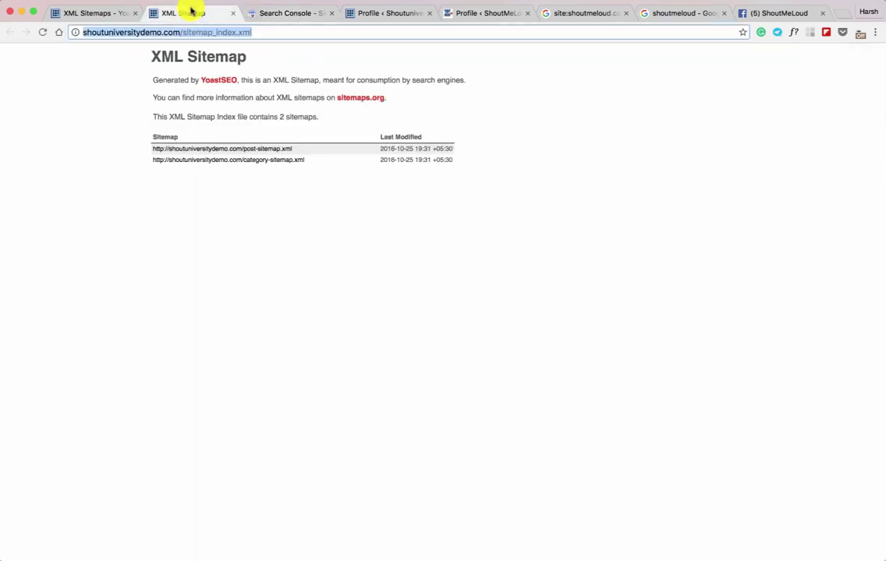
pyautogui.click(104, 15)
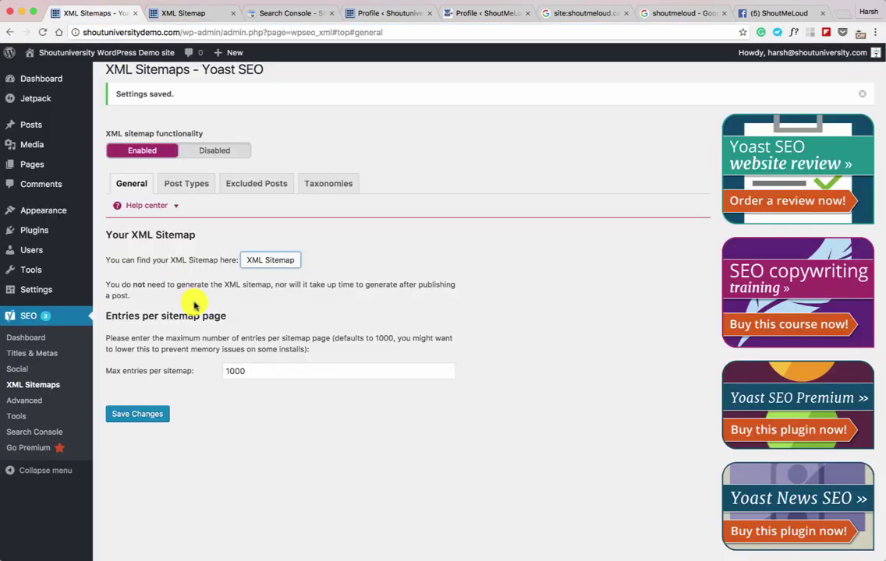
# Open Yoast's Advanced settings and compare breadcrumb display in the Google results for site:shoutmetech.com and site:shoutmeloud.com.
pyautogui.click(34, 401)
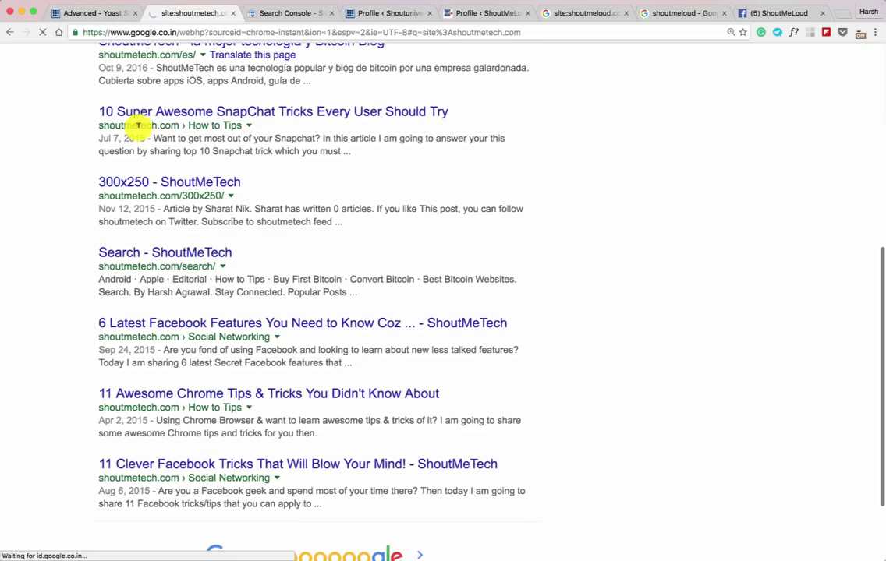
pyautogui.scroll(-3, 133, 130)
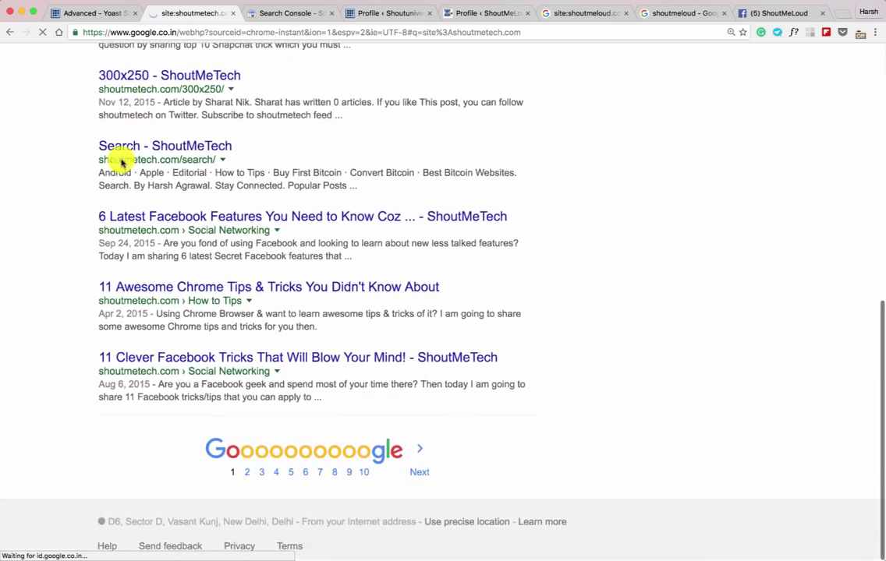
pyautogui.moveTo(184, 301); pyautogui.dragTo(160, 301)
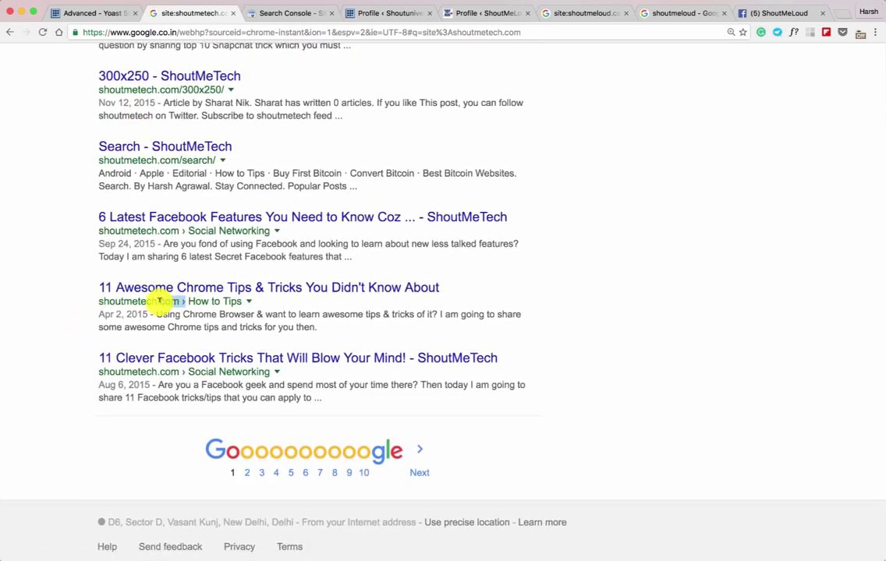
pyautogui.moveTo(93, 301); pyautogui.dragTo(243, 301)
pyautogui.click(192, 299)
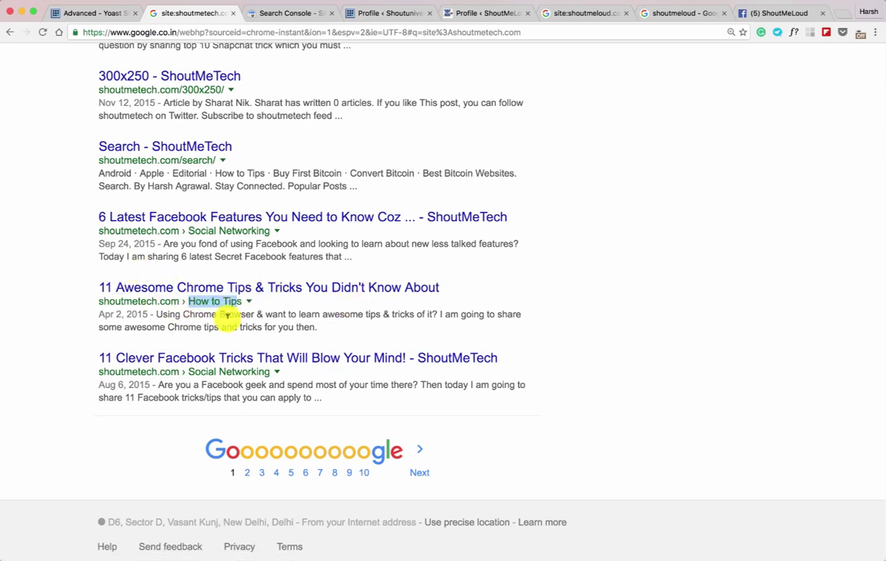
pyautogui.click(607, 15)
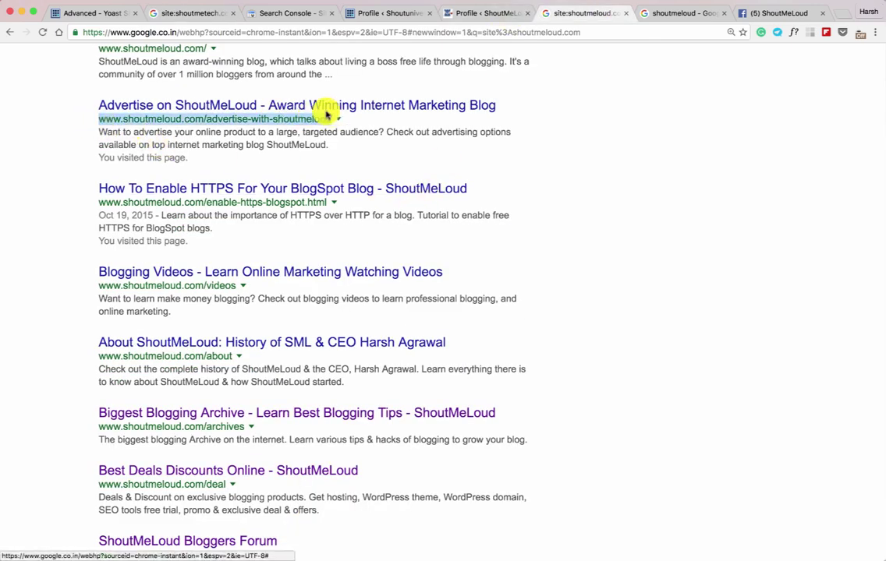
# Enable breadcrumbs in Yoast, set the breadcrumb taxonomy for Posts to Category and save the changes.
pyautogui.click(106, 17)
pyautogui.click(156, 202)
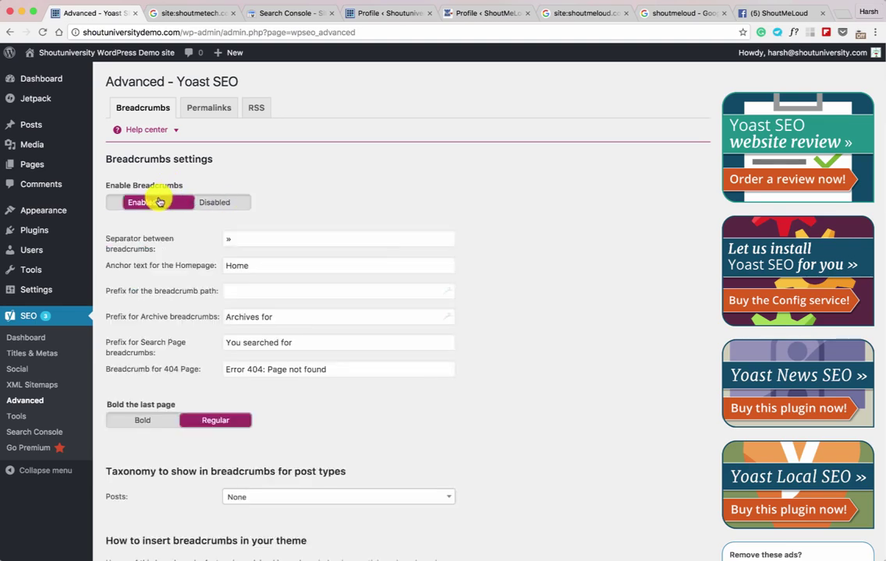
pyautogui.scroll(-3, 244, 246)
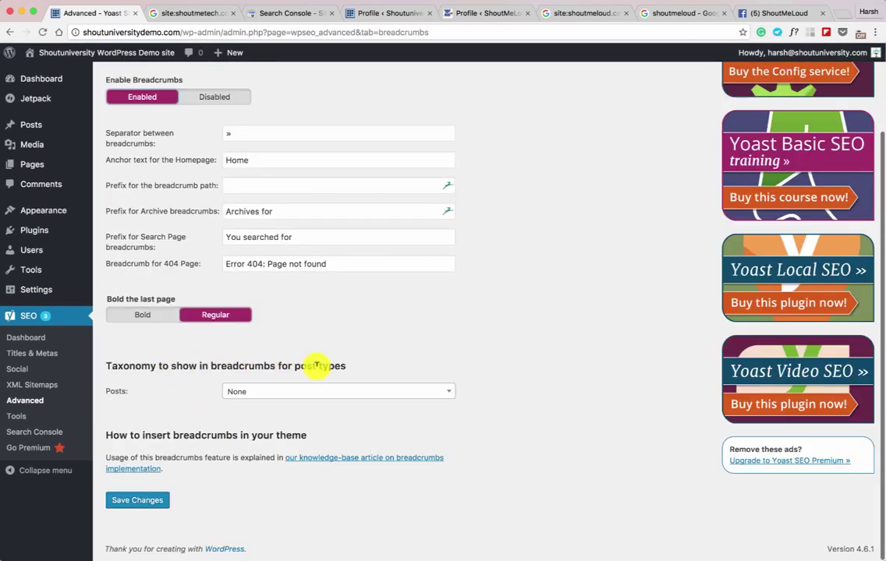
pyautogui.click(338, 390)
pyautogui.click(315, 447)
pyautogui.click(140, 501)
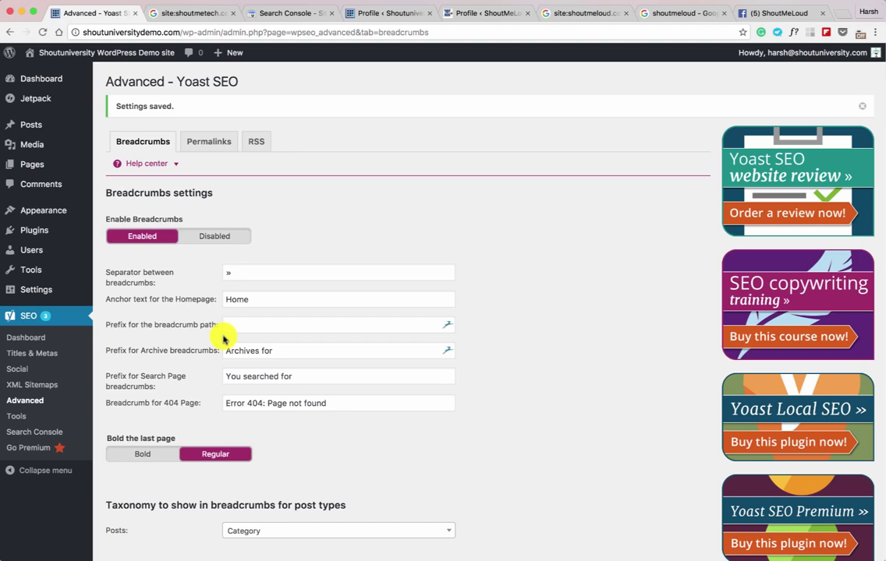
# In the Permalinks settings, redirect attachment URLs to the parent post, remove the ?replytocom variables and save.
pyautogui.click(192, 142)
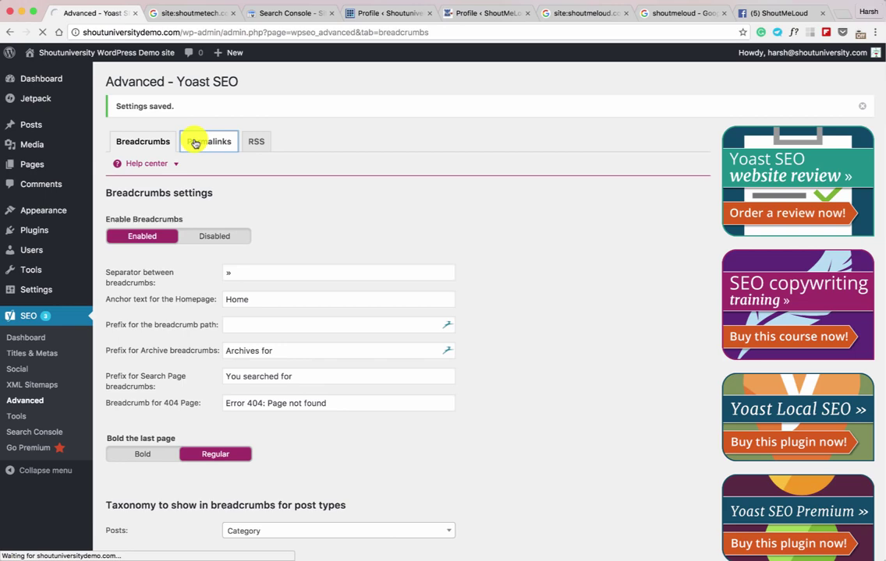
pyautogui.scroll(-2, 259, 212)
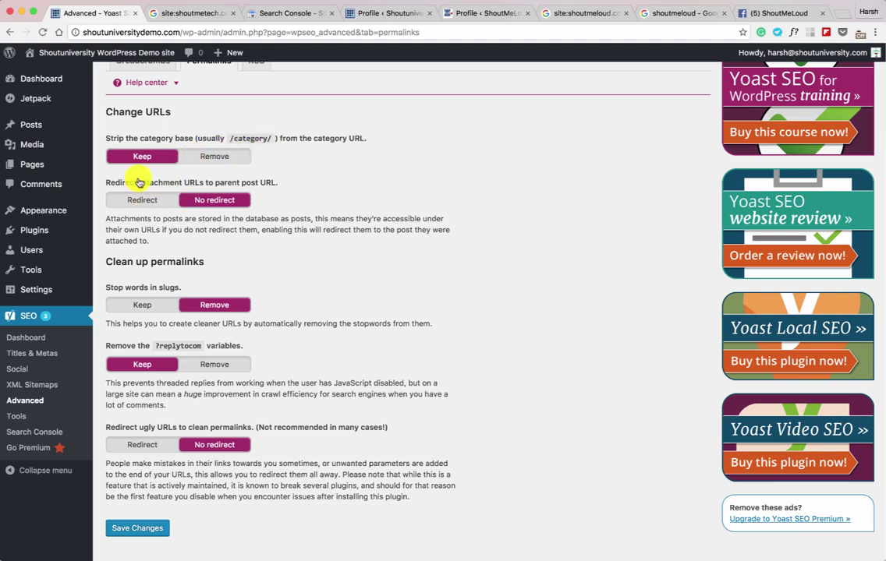
pyautogui.click(145, 201)
pyautogui.scroll(-2, 189, 255)
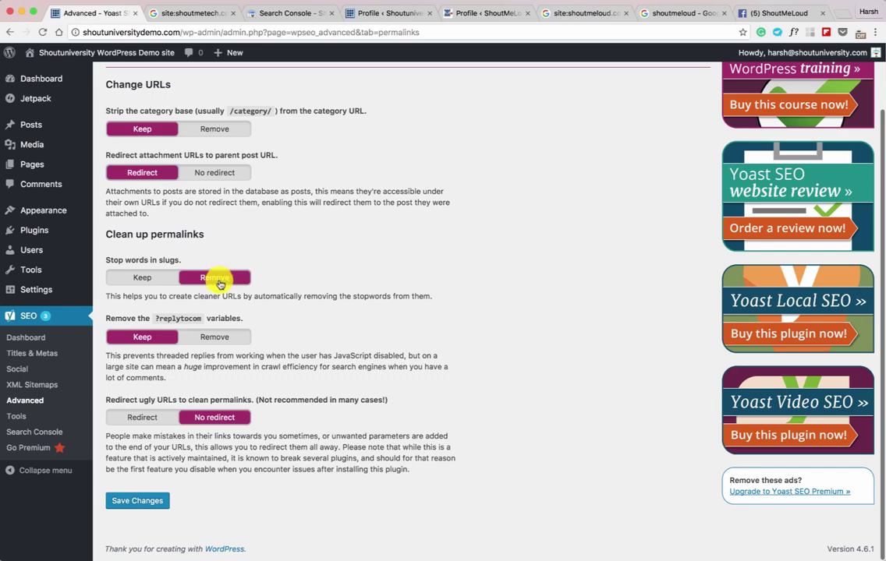
pyautogui.click(211, 337)
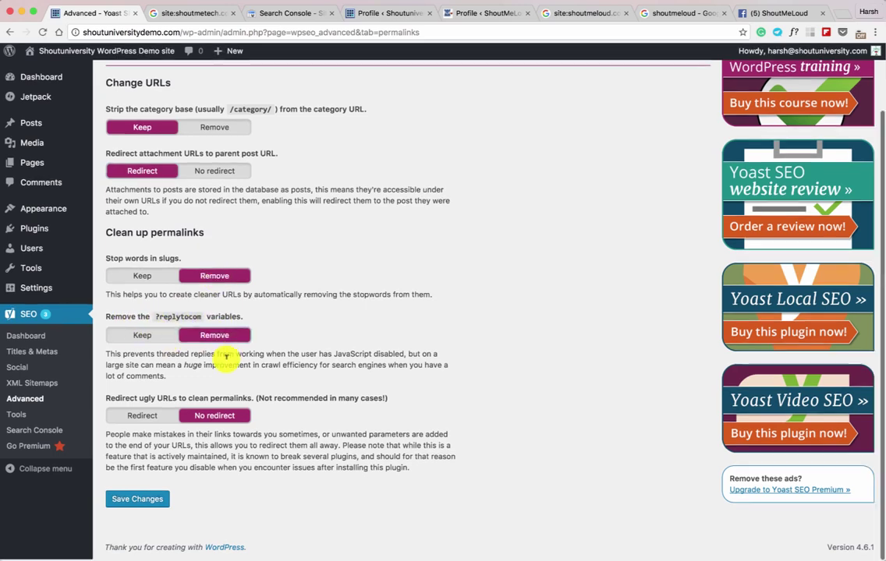
pyautogui.click(138, 501)
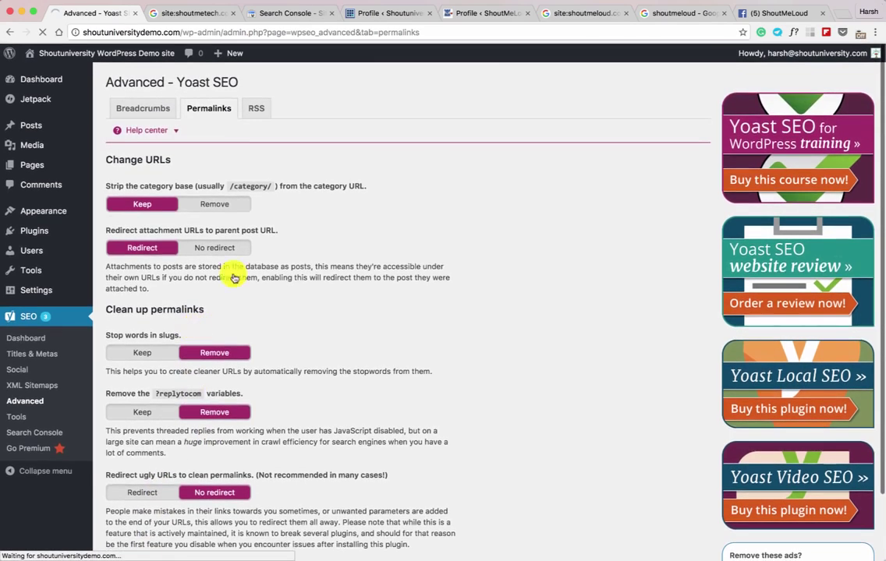
# Review the RSS feed settings, examining the content placed before and after each post in the feed.
pyautogui.click(262, 144)
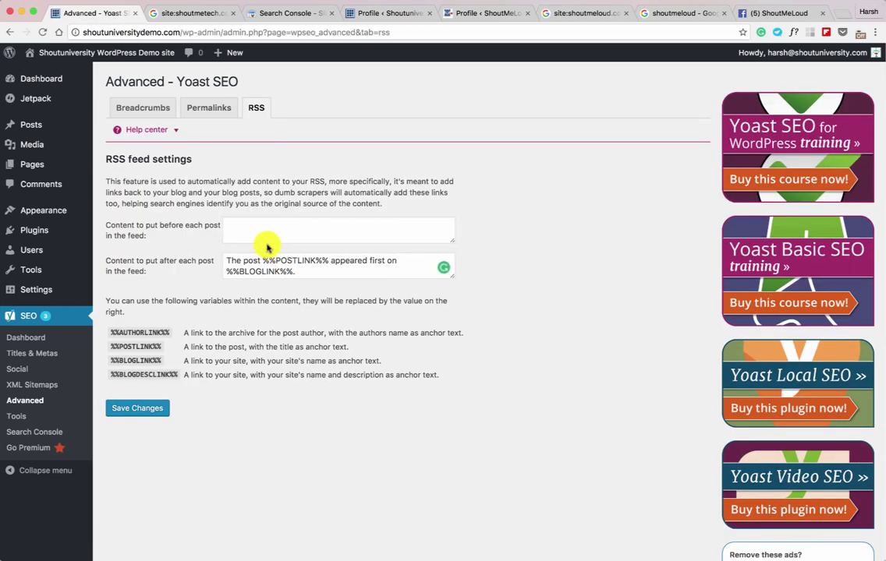
pyautogui.click(269, 230)
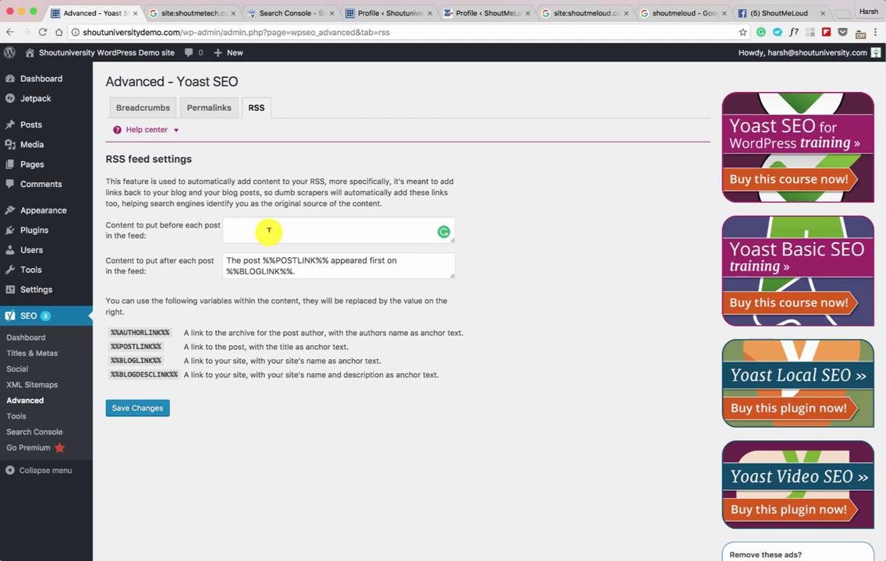
pyautogui.click(268, 230)
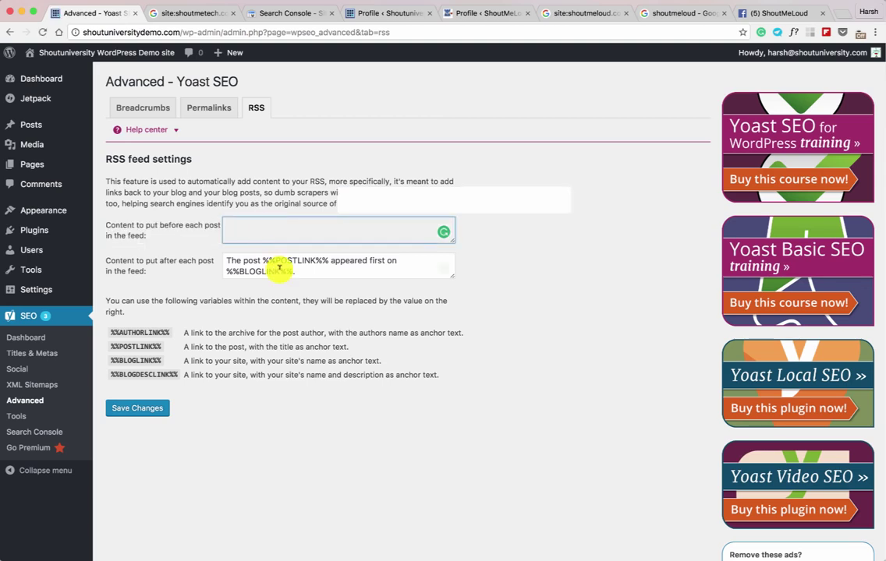
pyautogui.moveTo(310, 269); pyautogui.dragTo(236, 262)
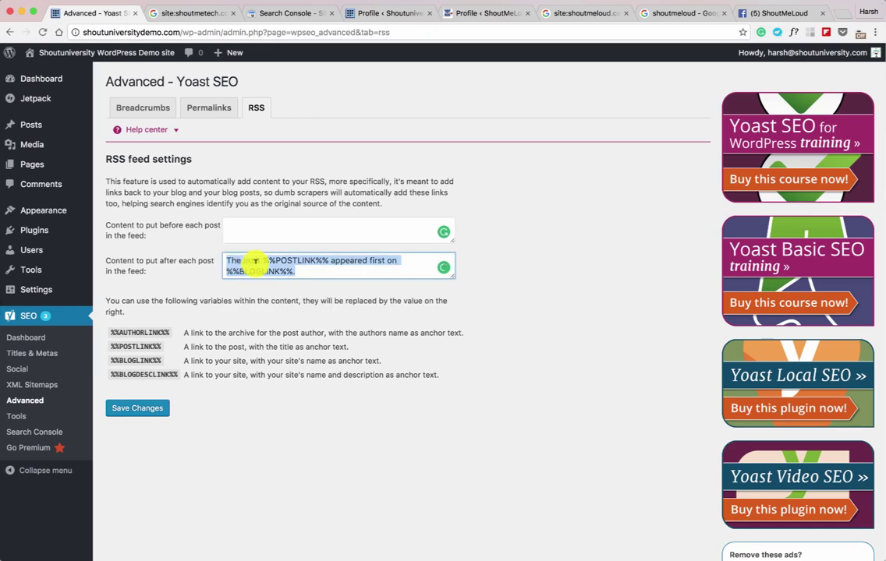
pyautogui.click(234, 260)
pyautogui.moveTo(269, 260); pyautogui.dragTo(222, 276)
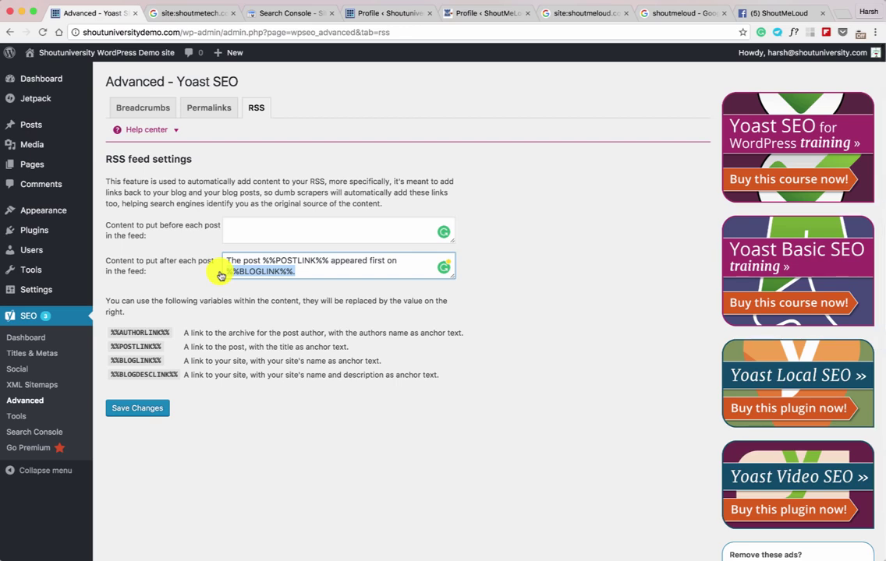
# Open the Yoast SEO File editor separately to view the robots.txt and .htaccess options.
pyautogui.click(17, 420)
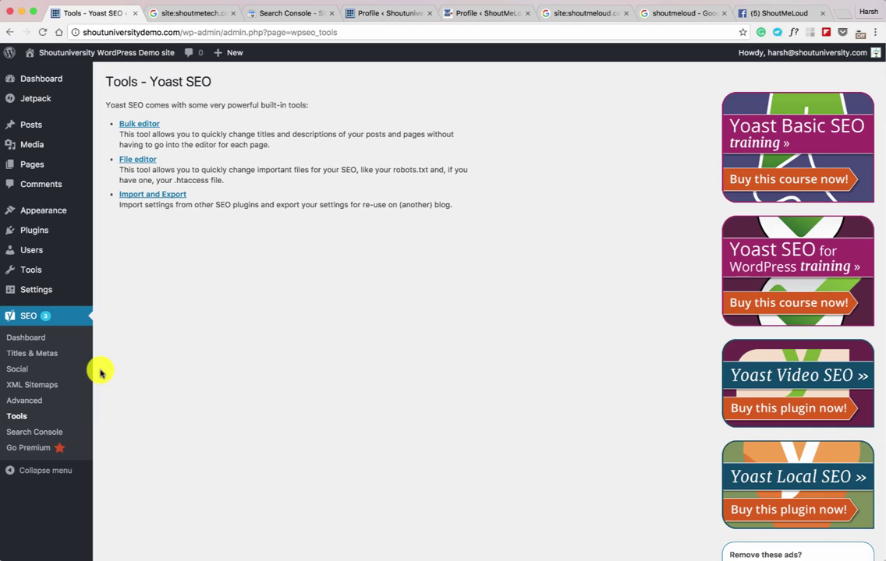
pyautogui.keyDown('super'); pyautogui.click(147, 159); pyautogui.keyUp('super')
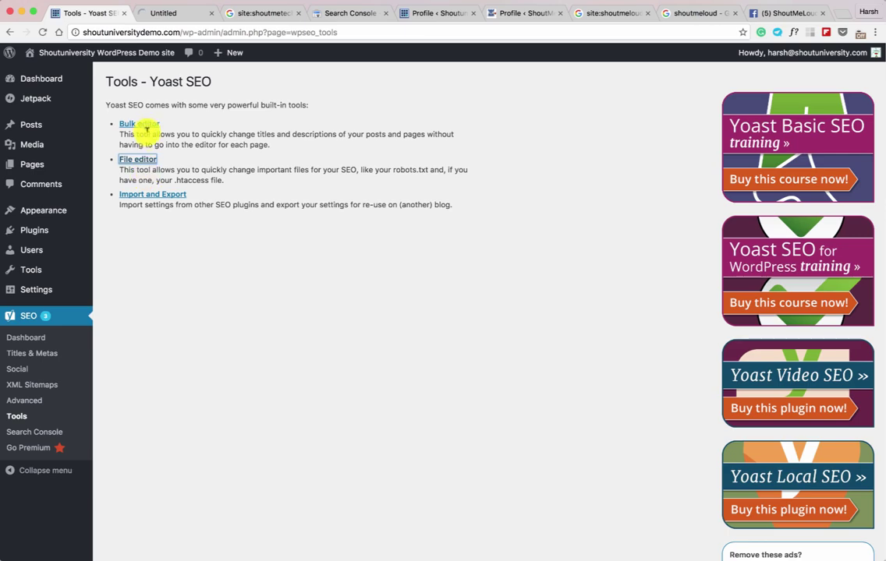
pyautogui.click(177, 16)
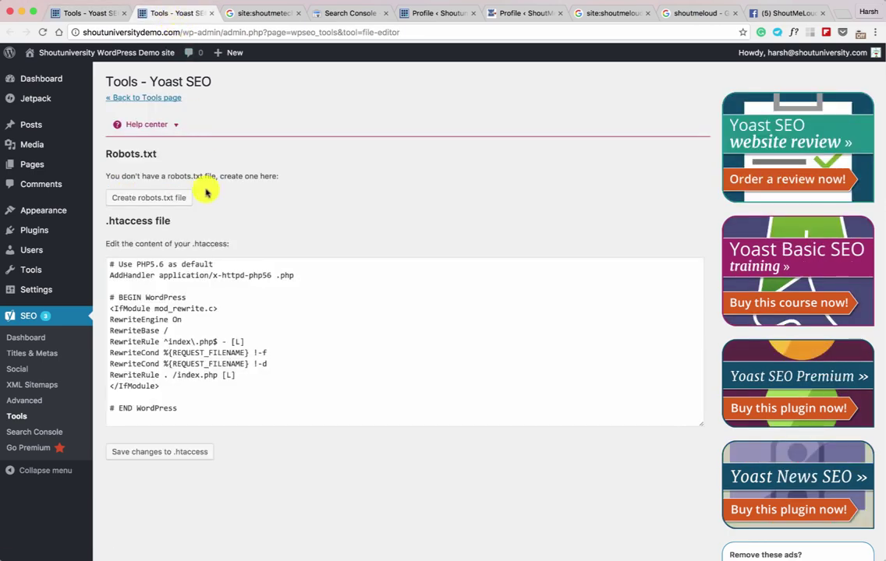
# Review the .htaccess content in the File editor, create the site's robots.txt file and save its default rules.
pyautogui.scroll(-2, 179, 164)
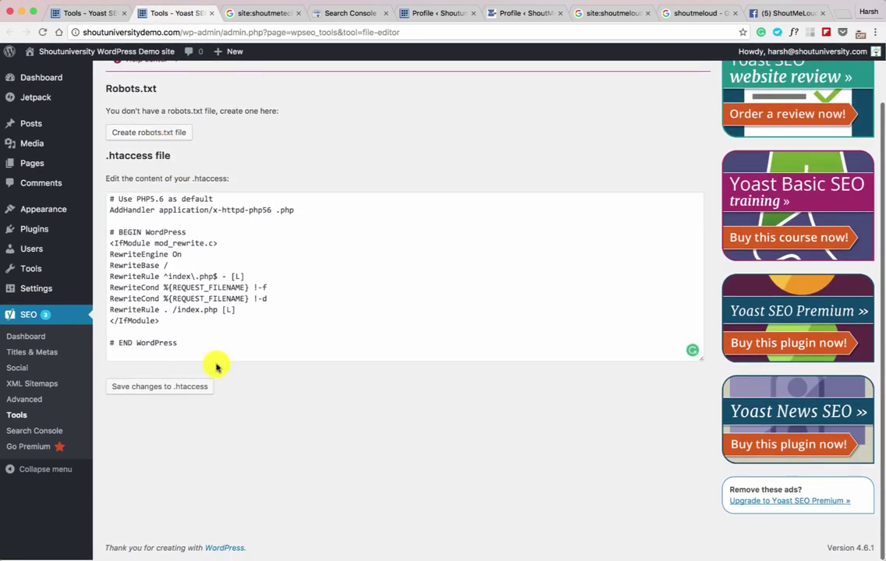
pyautogui.click(135, 307)
pyautogui.press('super+a')
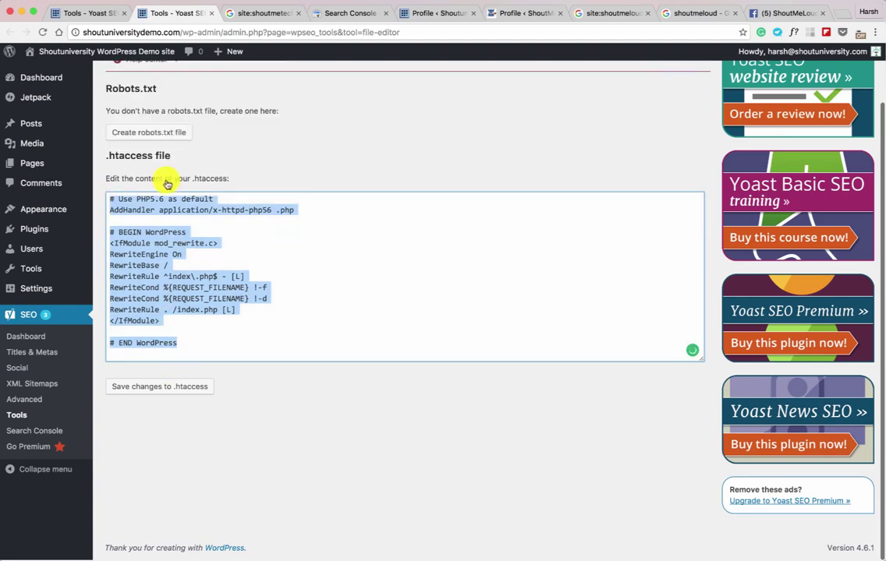
pyautogui.click(148, 133)
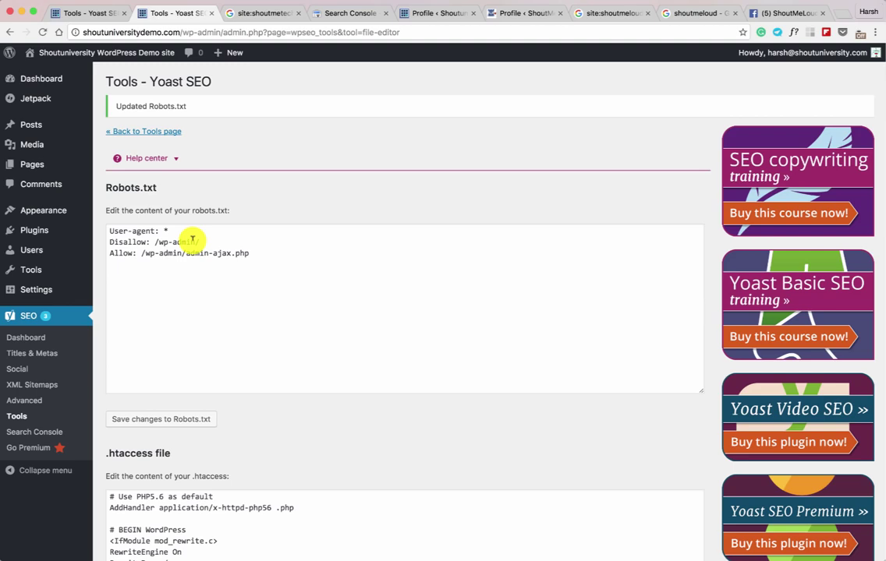
# Return to the Yoast SEO tools and examine the Bulk editor's title and description lists separately, closing it when done.
pyautogui.click(162, 131)
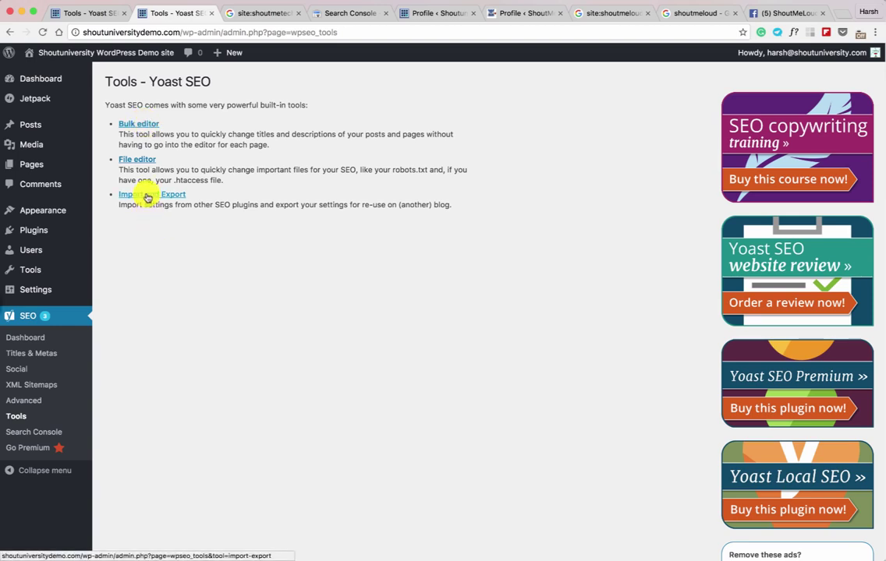
pyautogui.keyDown('super'); pyautogui.click(144, 127); pyautogui.keyUp('super')
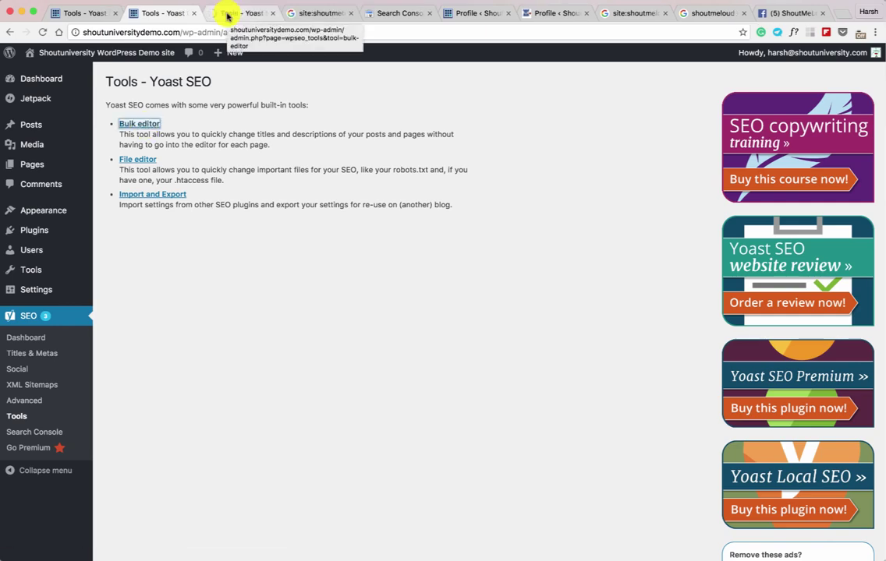
pyautogui.click(226, 14)
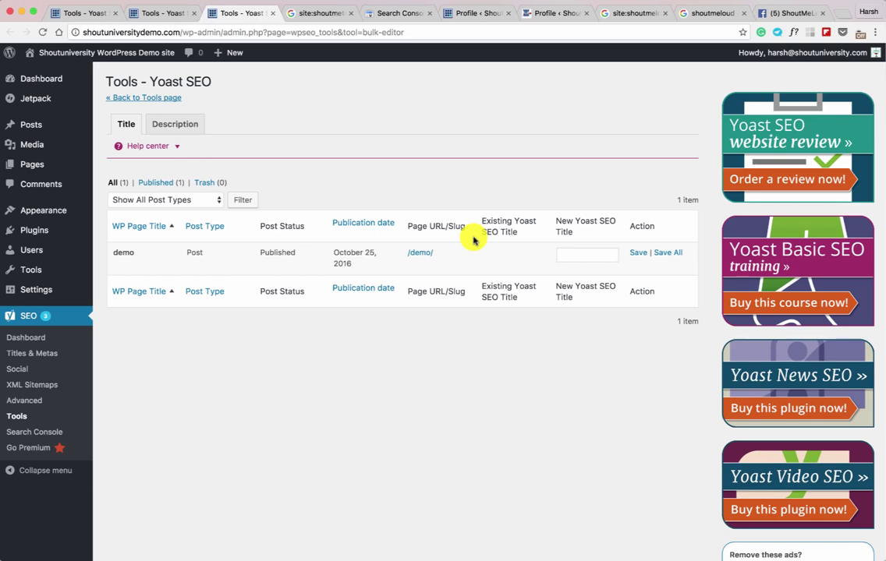
pyautogui.click(162, 128)
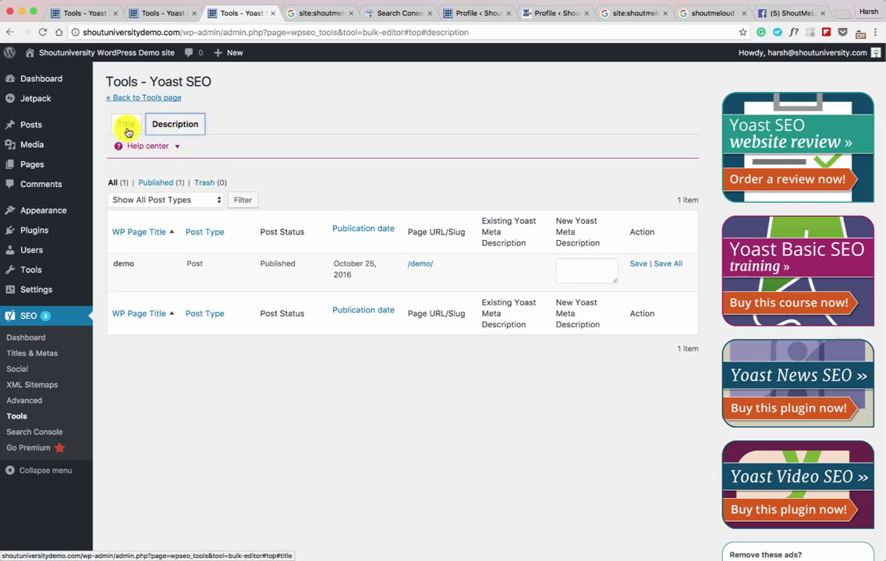
pyautogui.click(272, 13)
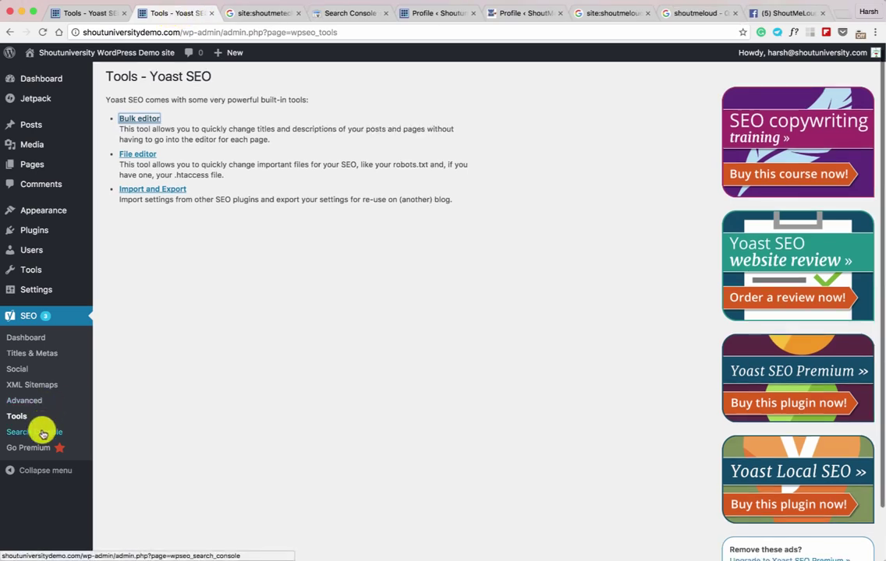
# Request a Google authorization code in Yoast's Search Console settings, copy it into the authorization code field and authenticate.
pyautogui.click(42, 433)
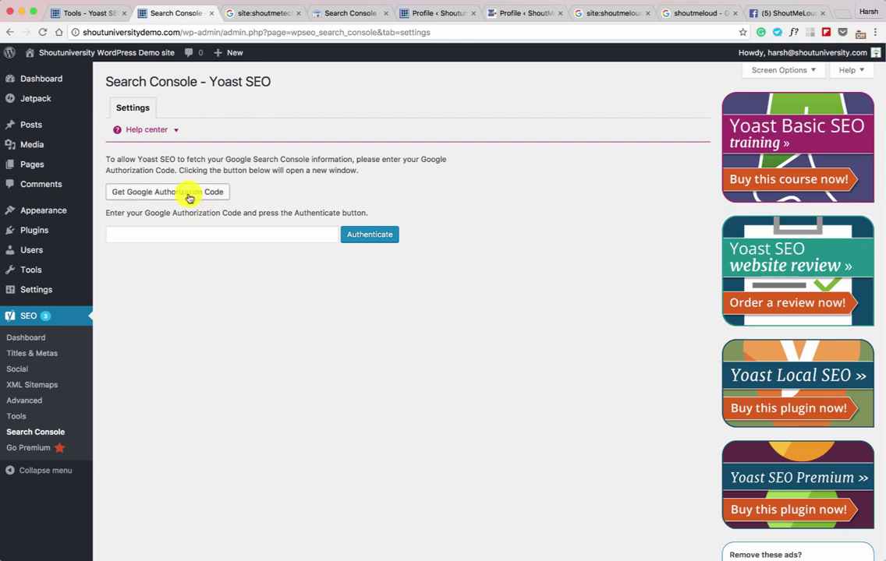
pyautogui.click(188, 196)
pyautogui.click(515, 513)
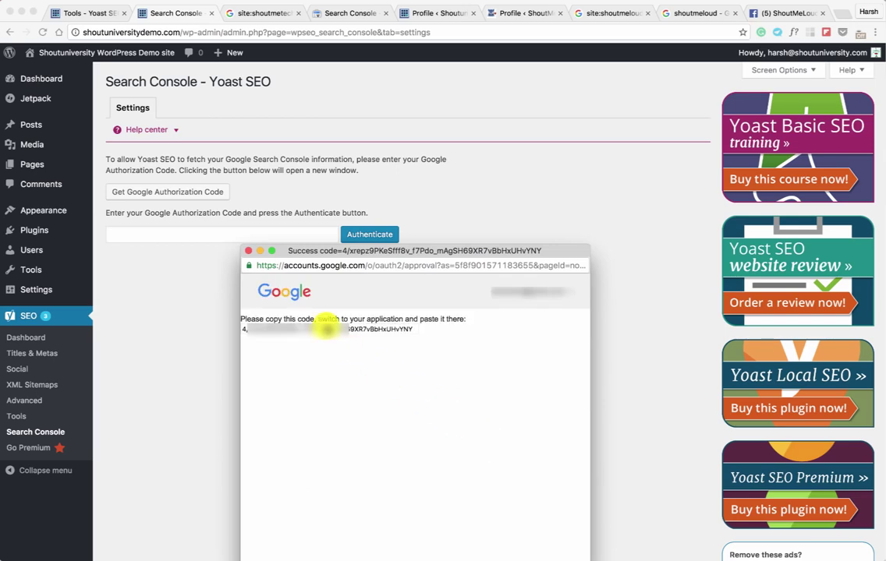
pyautogui.tripleClick(338, 330)
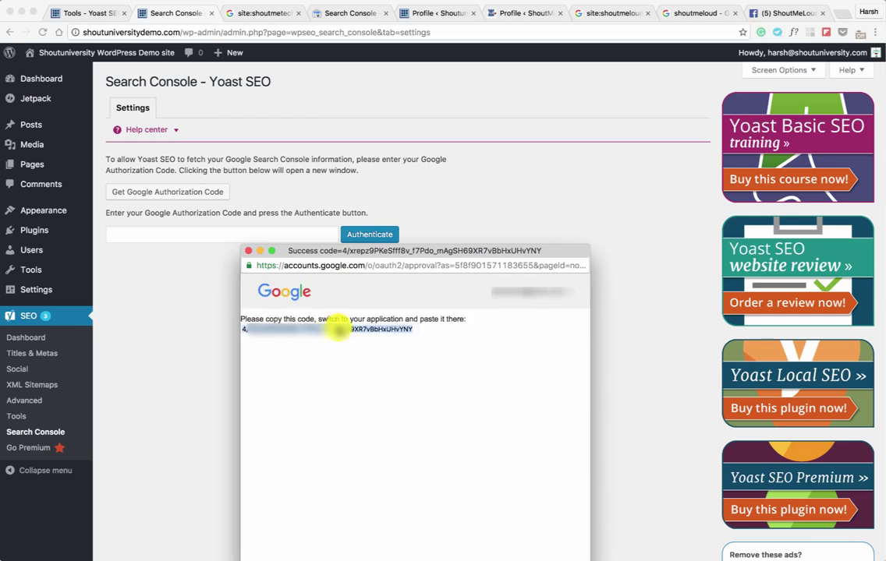
pyautogui.click(248, 250)
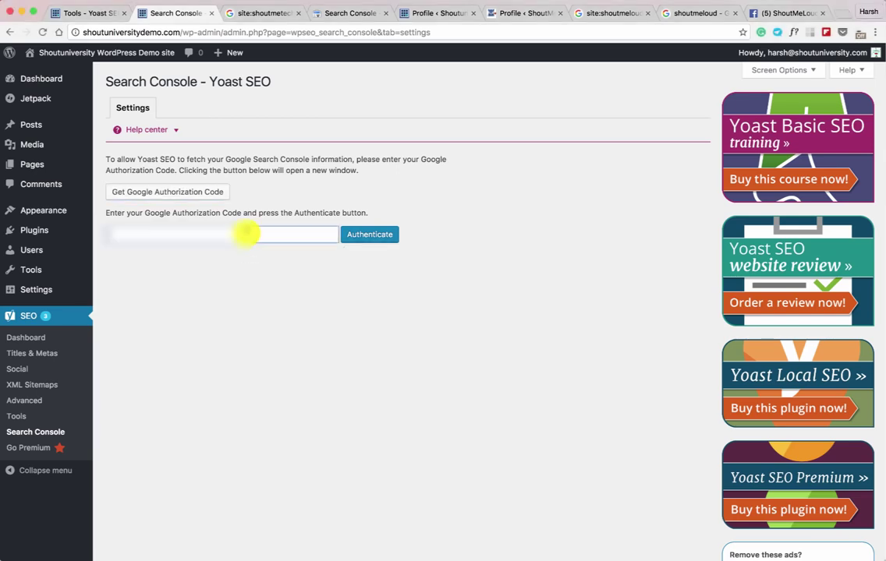
pyautogui.click(245, 234)
pyautogui.press('super+v')
pyautogui.click(367, 235)
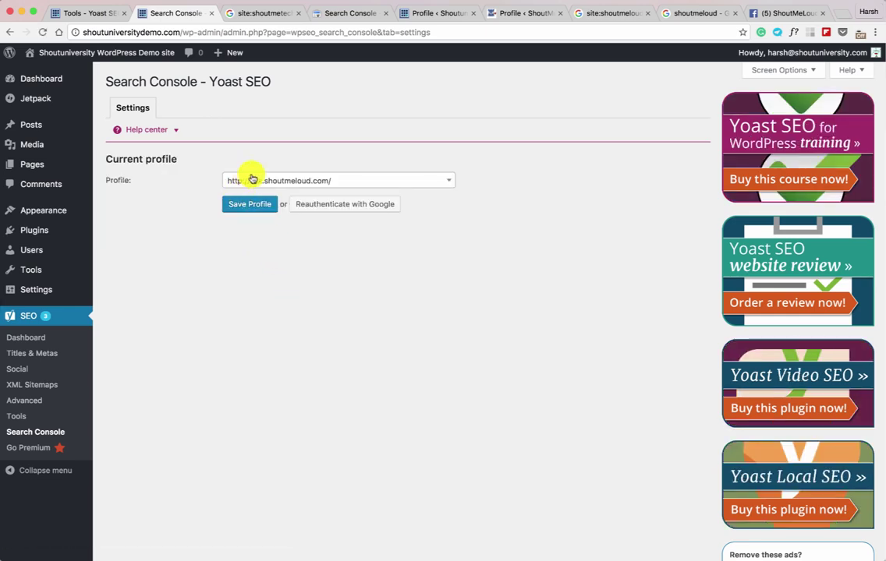
pyautogui.click(247, 178)
pyautogui.write('shoutun')
pyautogui.press('Return')
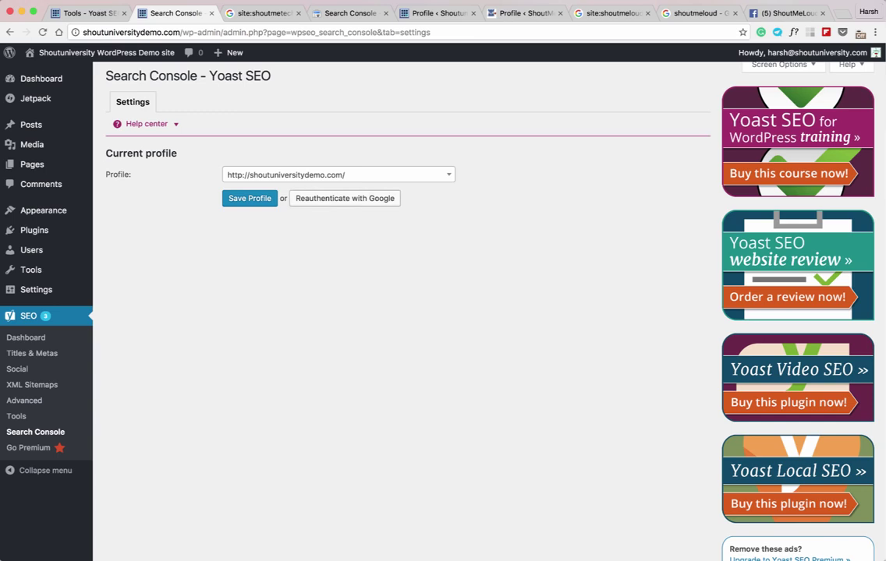
pyautogui.click(250, 201)
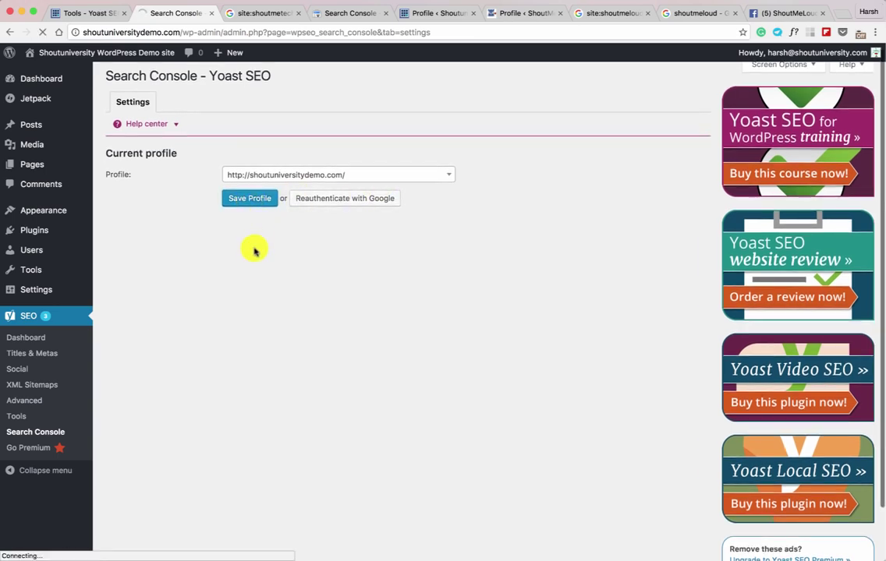
pyautogui.click(134, 143)
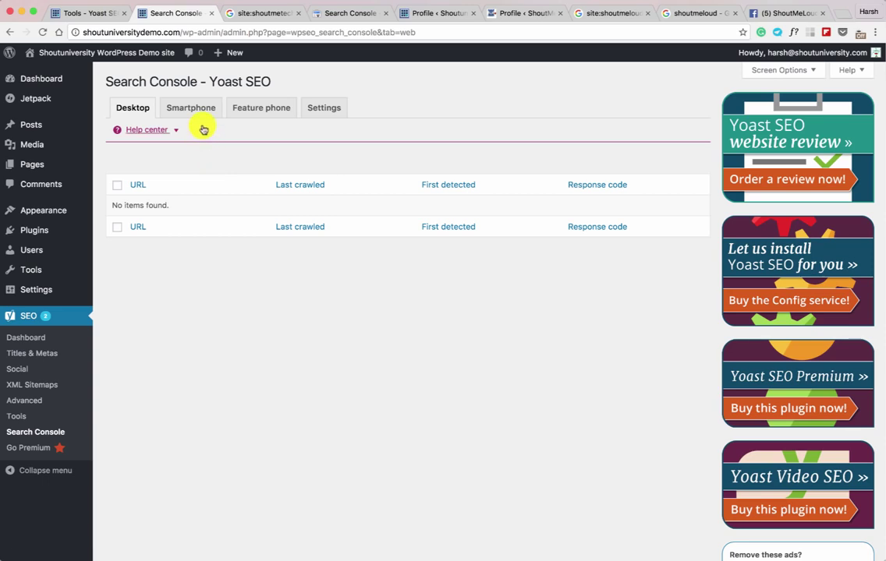
# Examine the Not found crawl errors on the ShoutMeLoud site, including their response codes, redirect and mark-as-fixed options, and the Redirection tool.
pyautogui.click(515, 19)
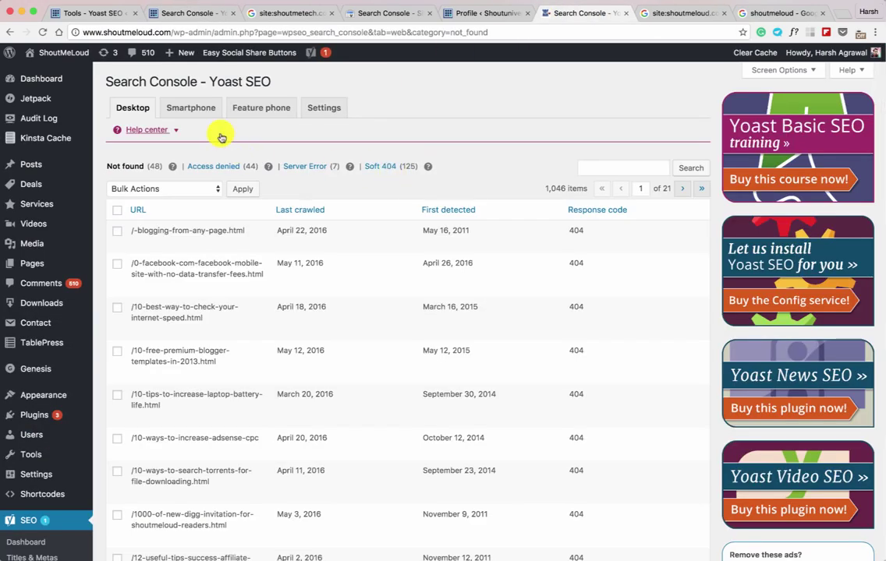
pyautogui.moveTo(167, 236)
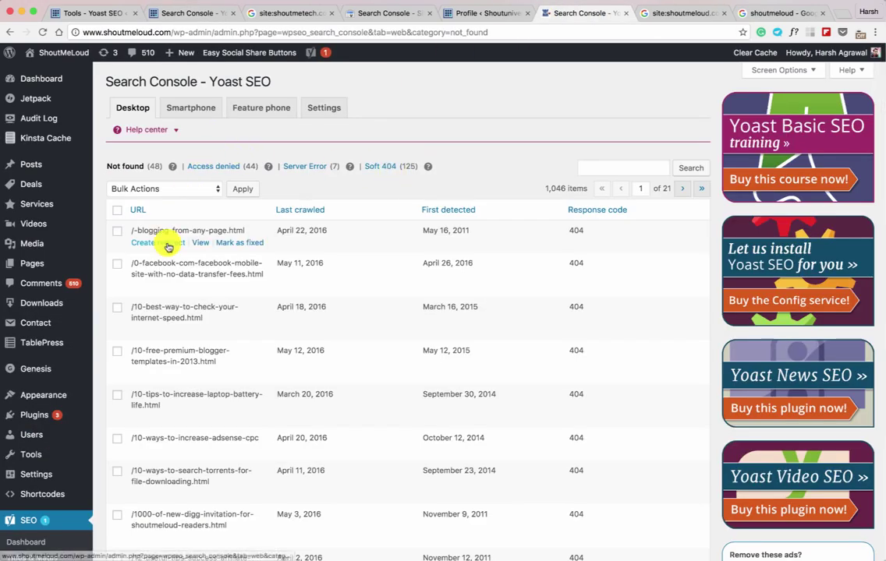
pyautogui.doubleClick(576, 230)
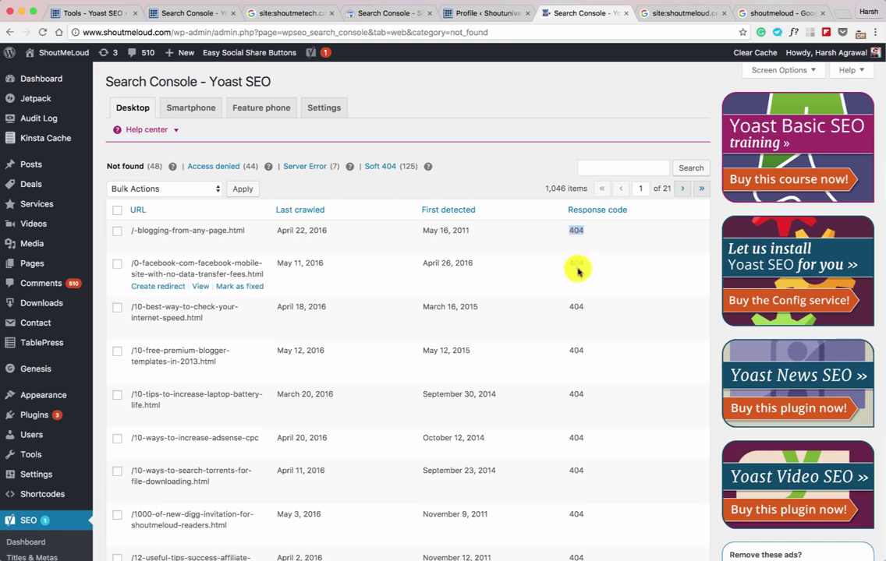
pyautogui.moveTo(189, 267)
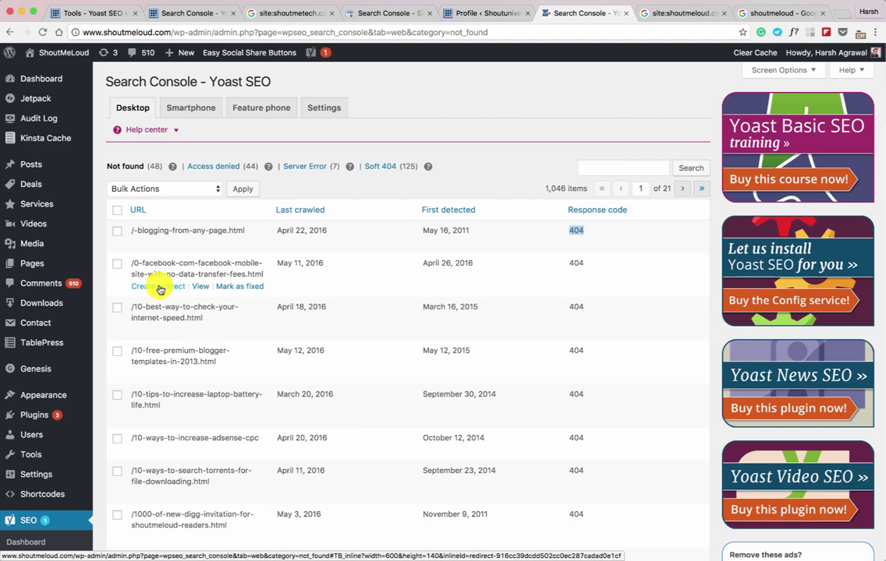
pyautogui.scroll(-3, 162, 287)
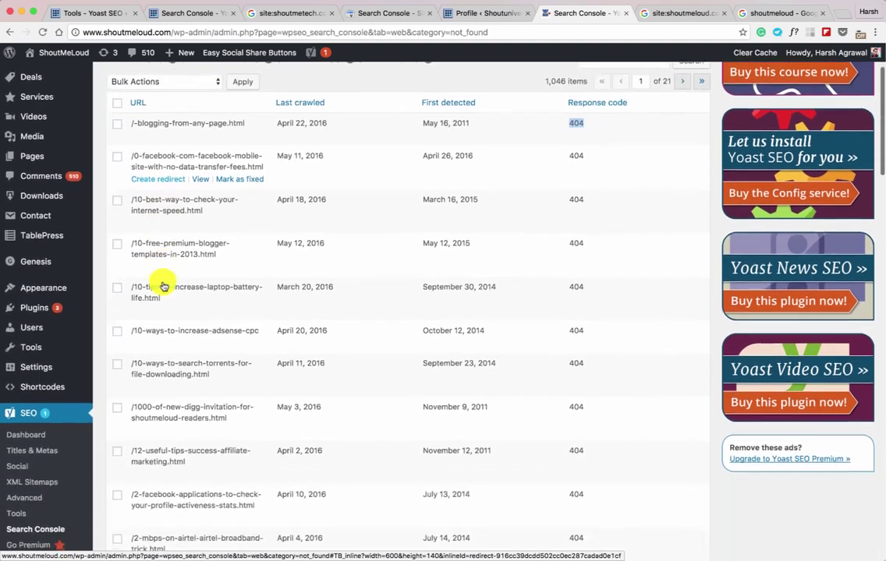
pyautogui.scroll(5, 163, 356)
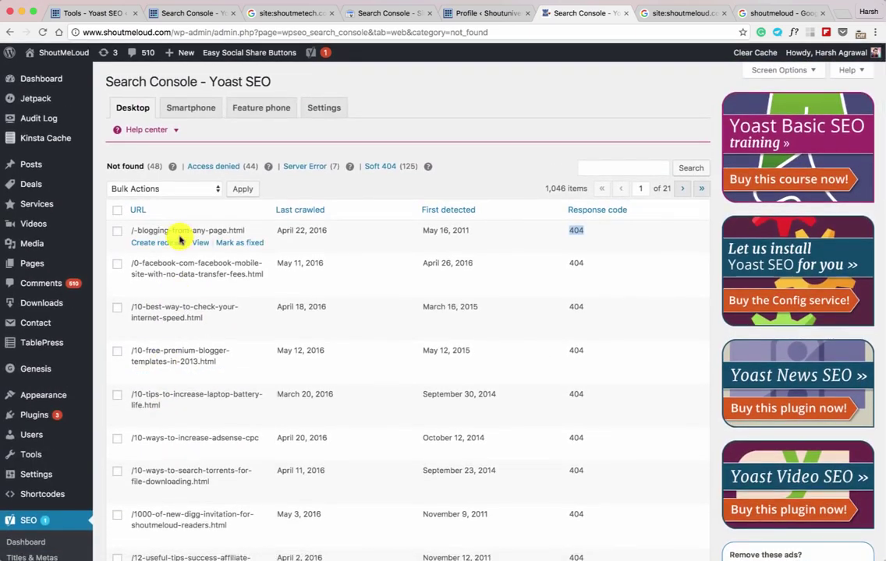
pyautogui.scroll(-4, 178, 242)
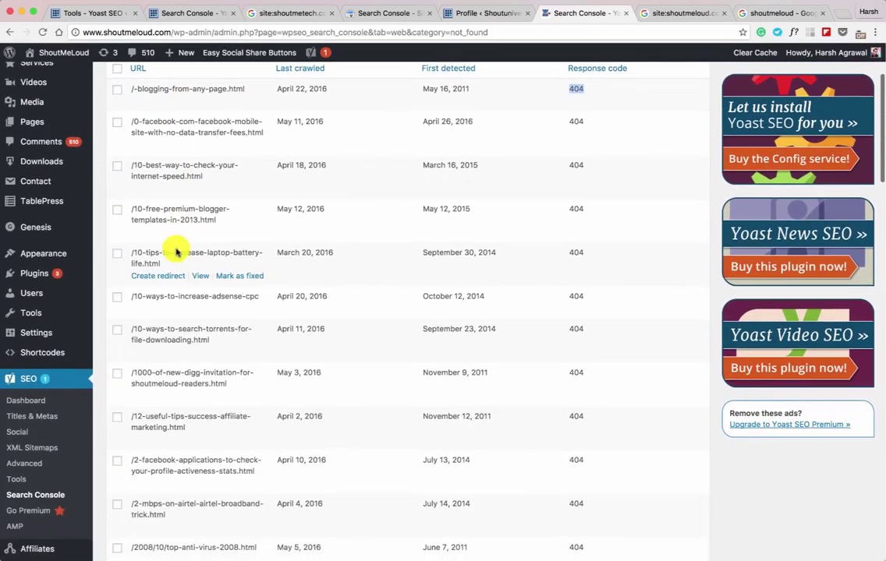
pyautogui.moveTo(71, 309)
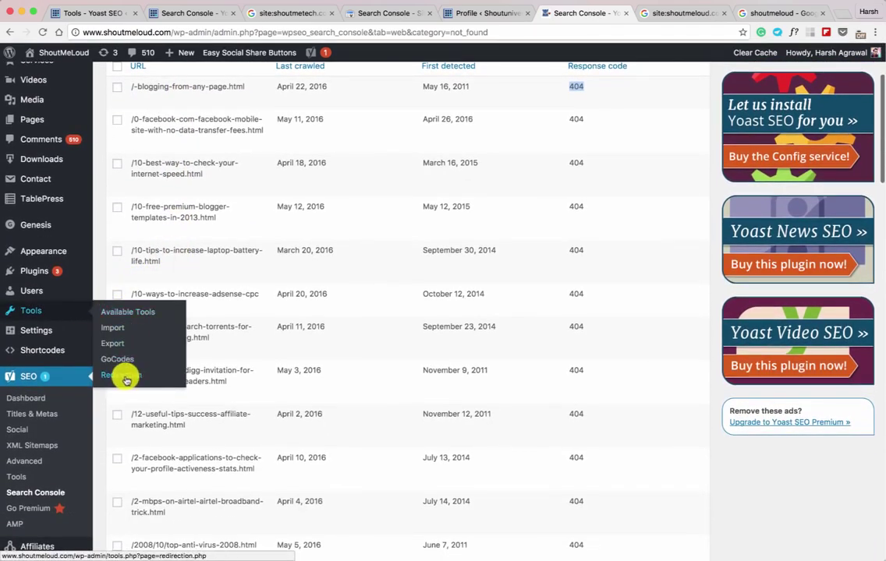
pyautogui.scroll(4, 219, 273)
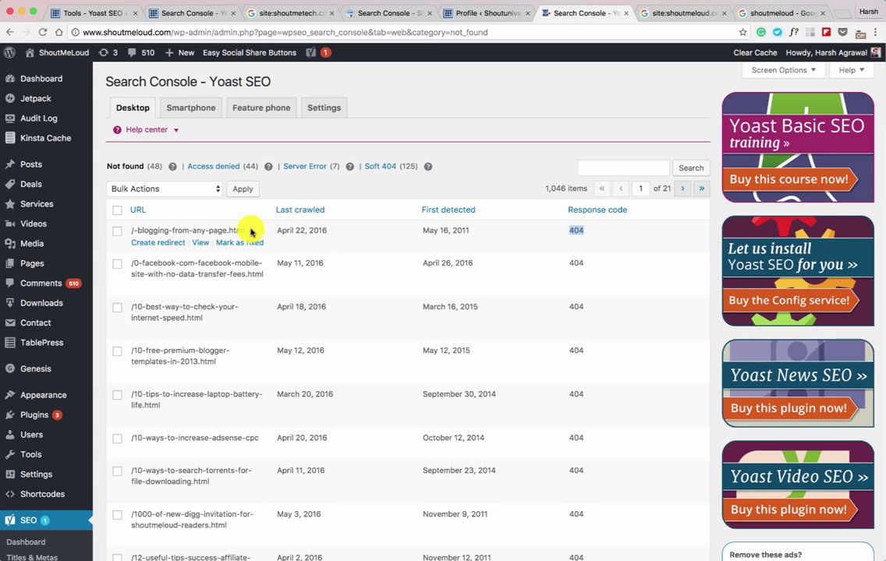
pyautogui.scroll(-1, 249, 231)
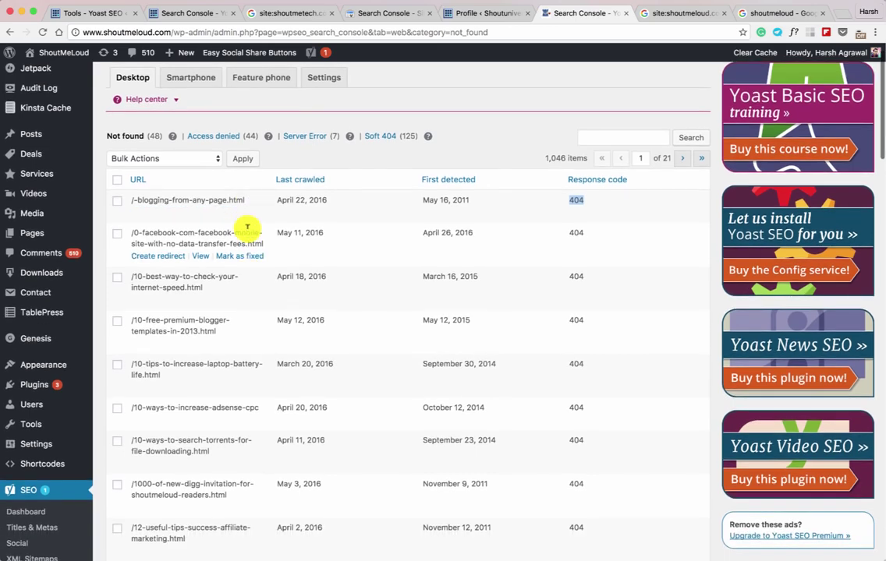
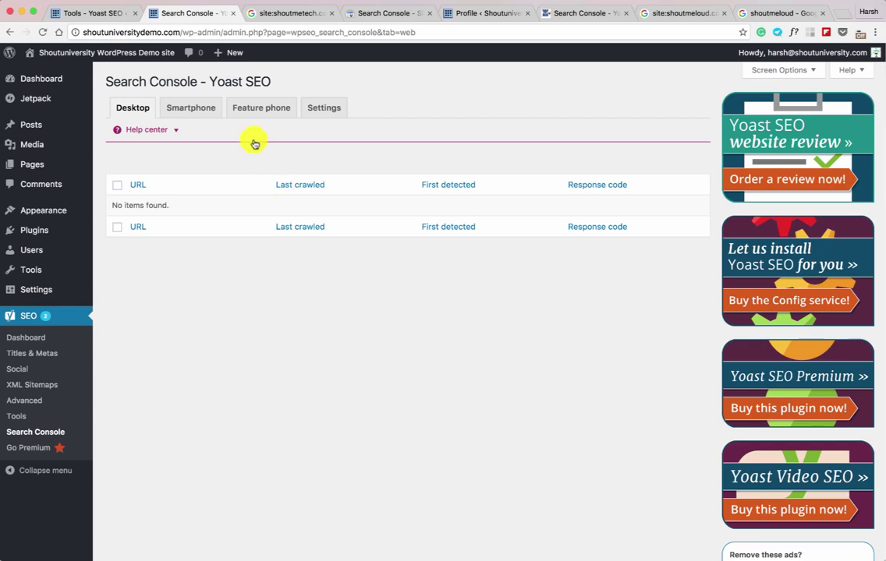
# Start a new post on the demo site and review its Yoast SEO snippet preview, focus keyword and analysis sections.
pyautogui.click(222, 72)
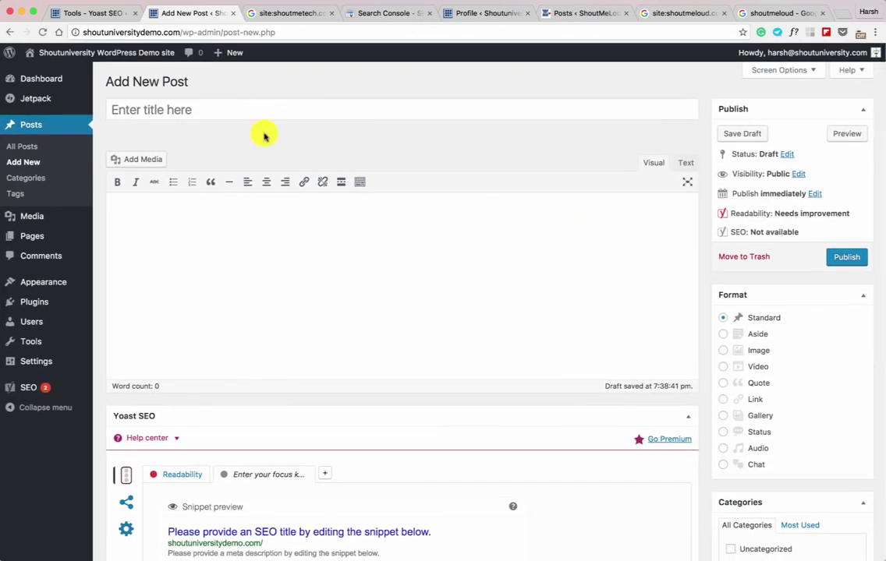
pyautogui.scroll(-5, 263, 164)
pyautogui.scroll(-1, 264, 160)
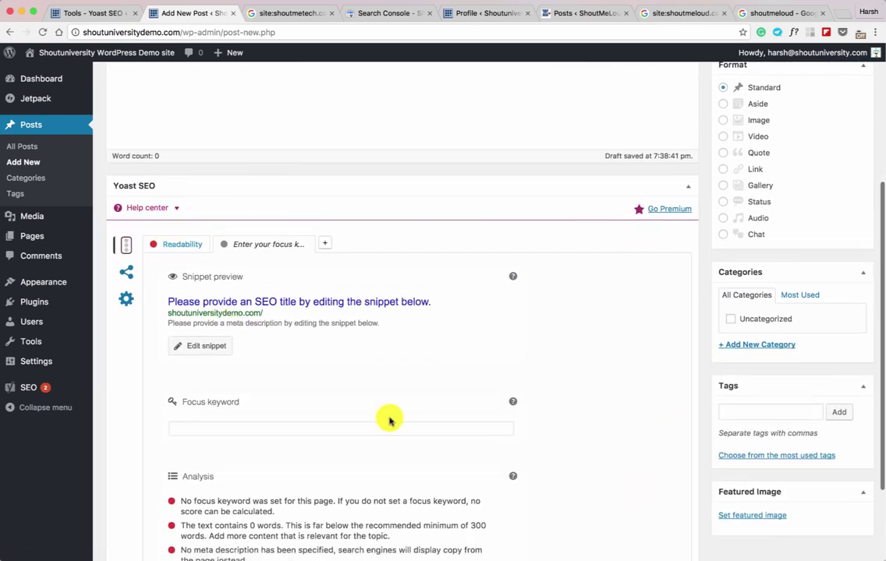
pyautogui.scroll(-1, 390, 419)
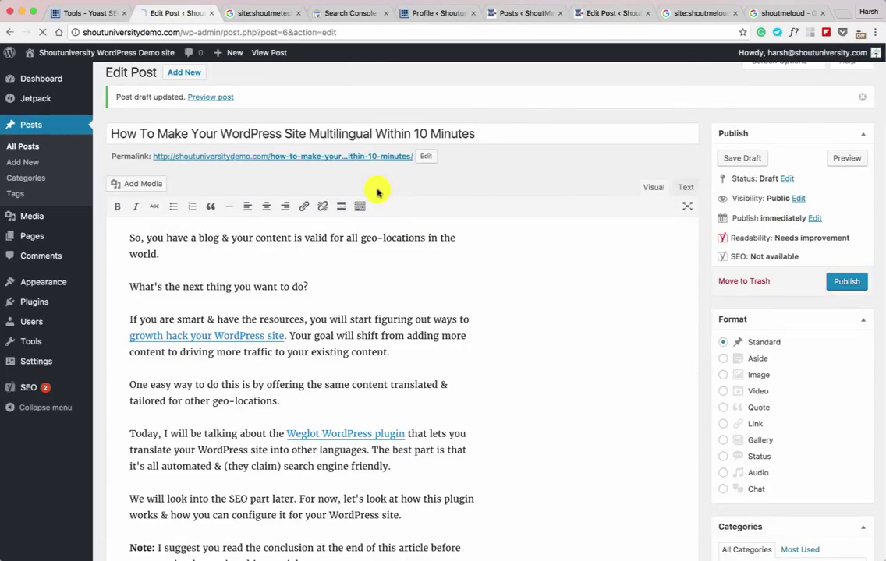
# Open the snippet editor for the draft "How To Make Your WordPress Site Multilingual Within 10 Minutes" and compare its SEO title with the post title.
pyautogui.scroll(-15, 336, 199)
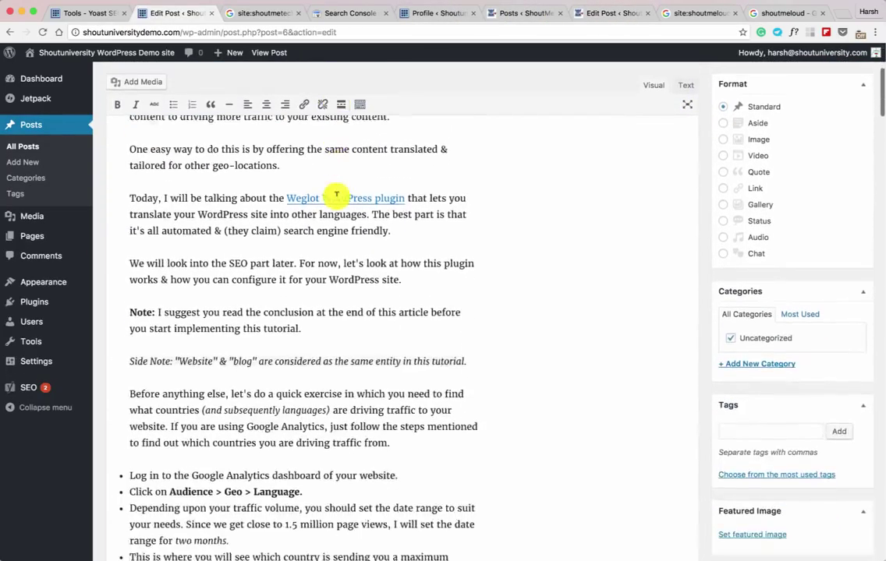
pyautogui.scroll(-20, 337, 192)
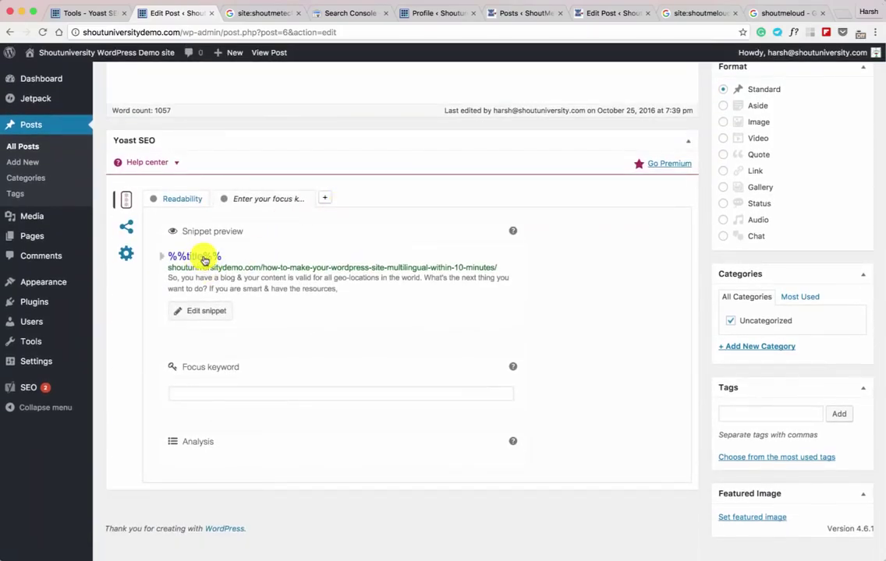
pyautogui.click(204, 259)
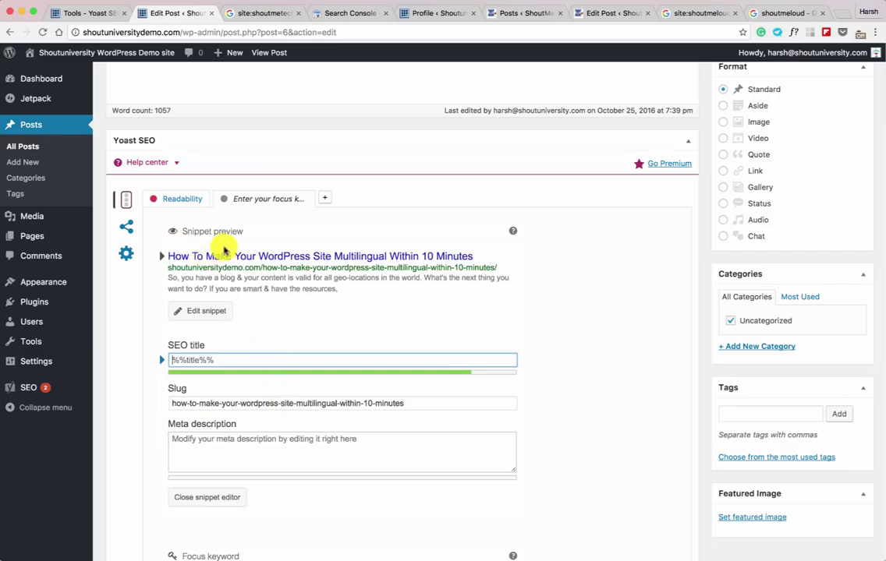
pyautogui.scroll(5, 234, 203)
pyautogui.scroll(15, 249, 222)
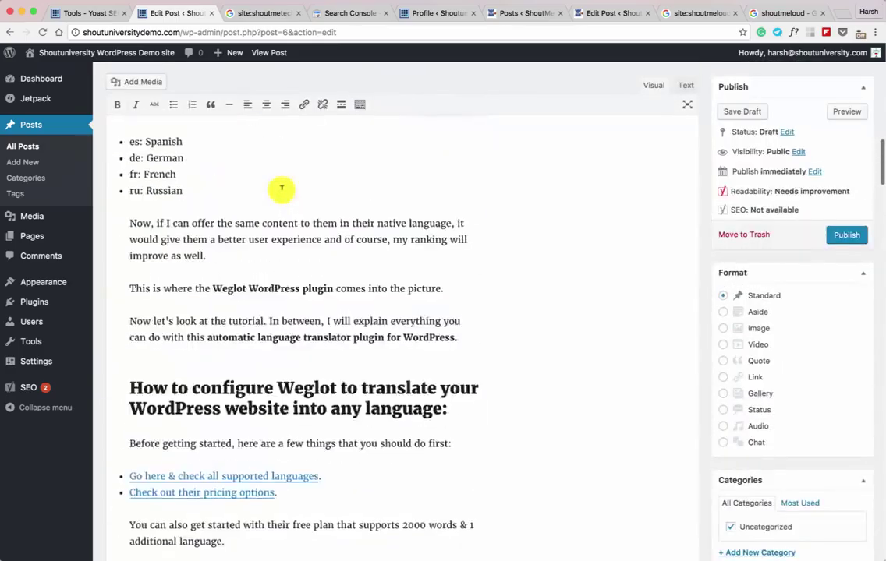
pyautogui.scroll(5, 279, 185)
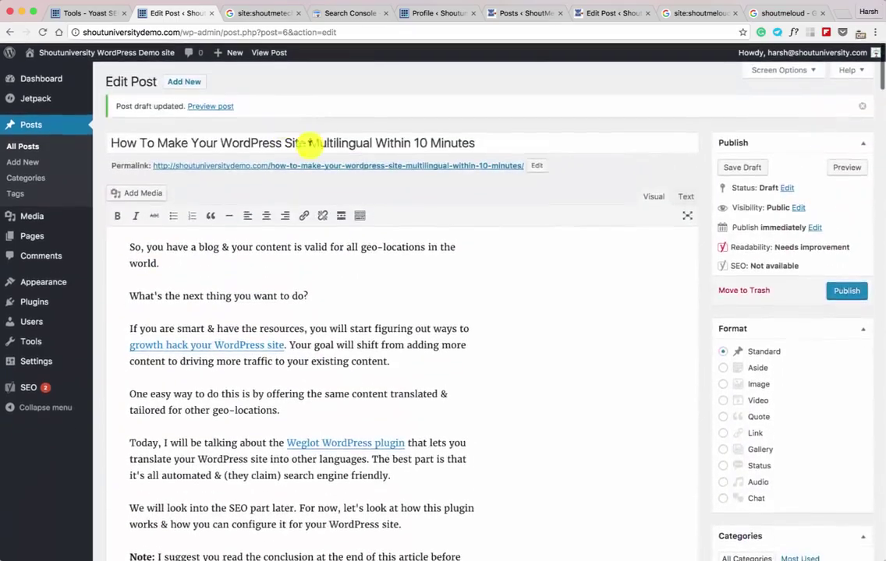
# Copy the post's full title, "How To Make Your WordPress Site Multilingual Within 10 Minutes".
pyautogui.doubleClick(315, 143)
pyautogui.tripleClick(315, 143)
pyautogui.hotkey('ctrl', 'c')
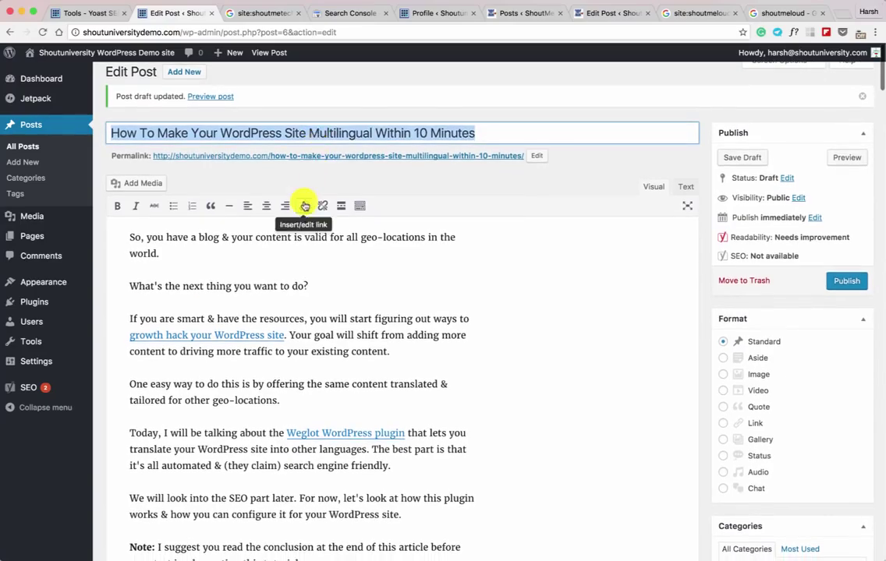
pyautogui.scroll(-5, 305, 202)
pyautogui.scroll(-20, 298, 205)
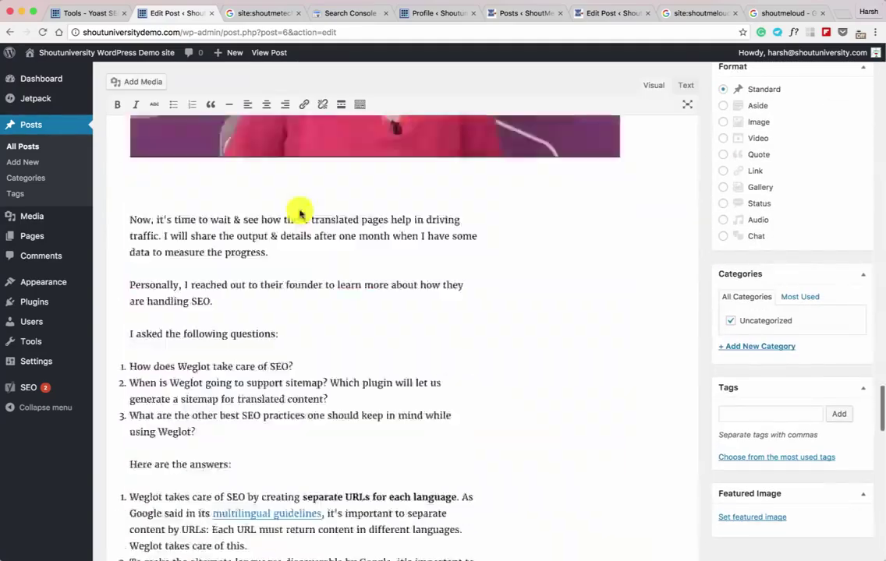
pyautogui.scroll(-10, 301, 212)
# Examine how the title of the "6 Latest Facebook Features" post is displayed in the shoutmetech.com Google results.
pyautogui.click(261, 13)
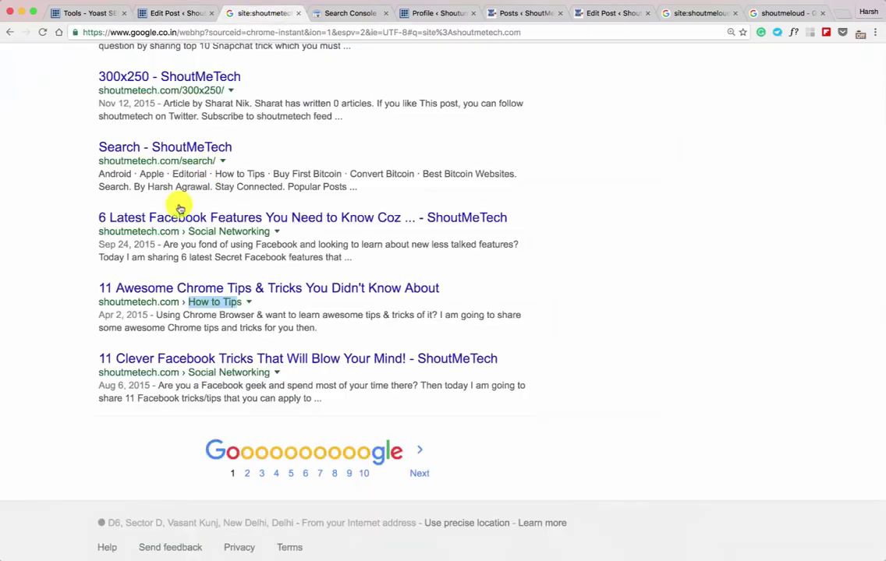
pyautogui.moveTo(99, 221); pyautogui.dragTo(398, 218)
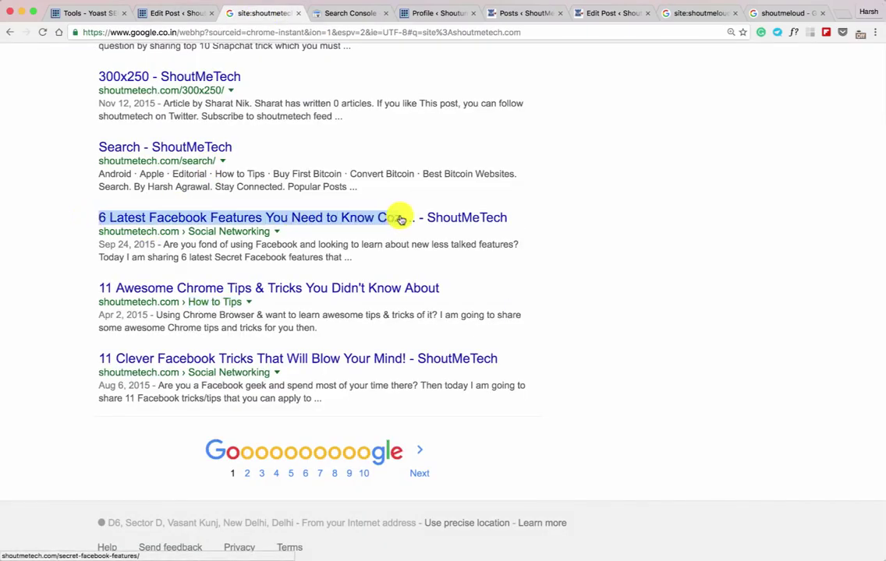
pyautogui.click(169, 11)
# Set the post's SEO title to "The complete guide to Make WordPress Site Multilingual Within 10 Minutes", starting from the copied post title.
pyautogui.scroll(8, 92, 201)
pyautogui.click(229, 328)
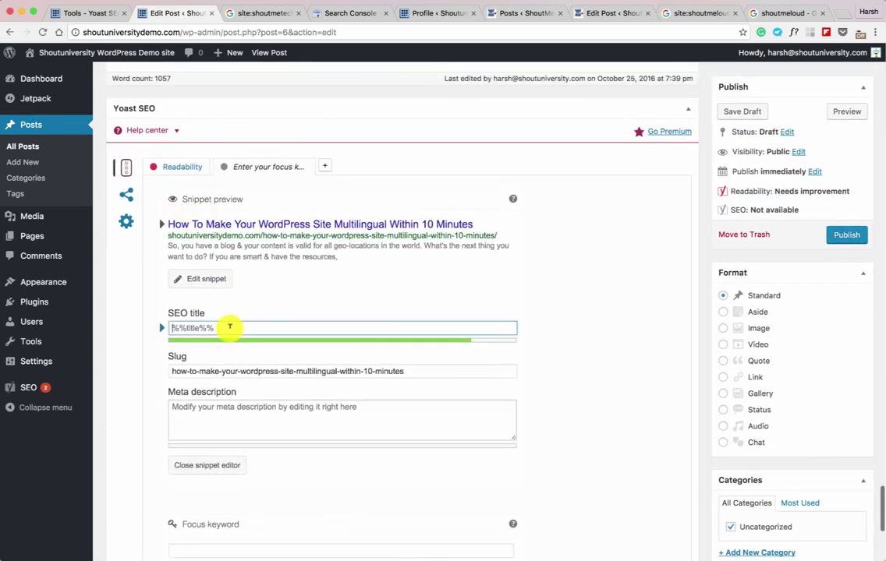
pyautogui.hotkey('ctrl', 'v')
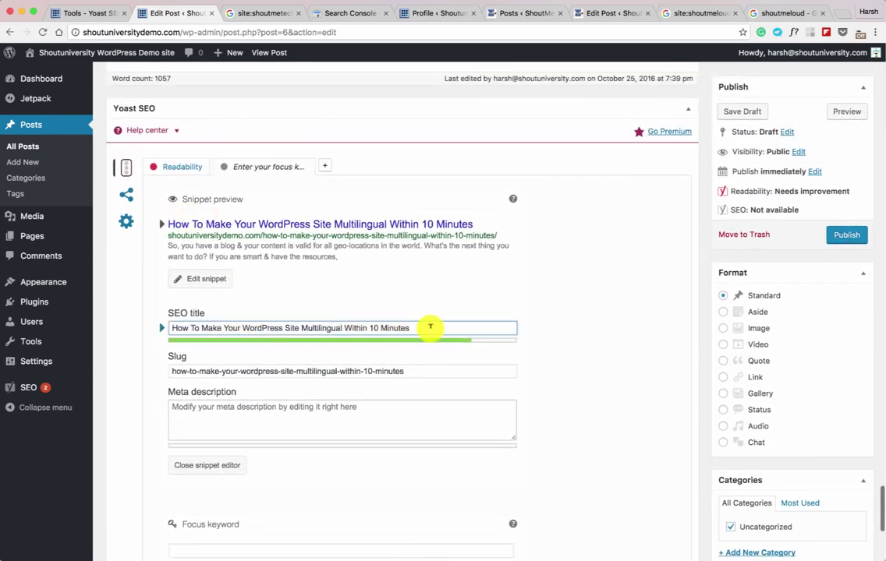
pyautogui.hotkey('ctrl', 'a')
pyautogui.write('The complete guide to Make WordPress Site Multilingual Within 10 Minutes')
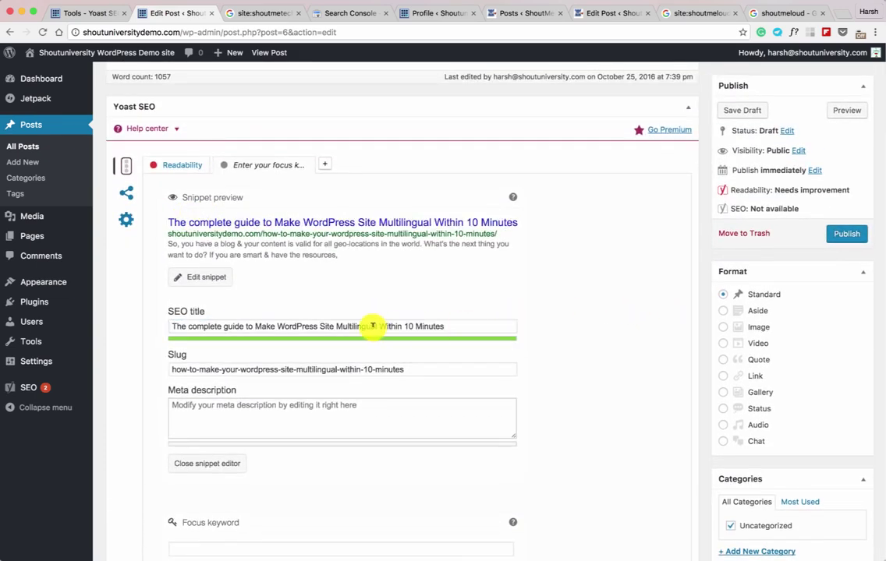
# Set the meta description to "Learn how one blog added multilingual option & started driving more traffic. A free WordPress plugin call Weglot can do wonders for you.".
pyautogui.scroll(-1, 258, 326)
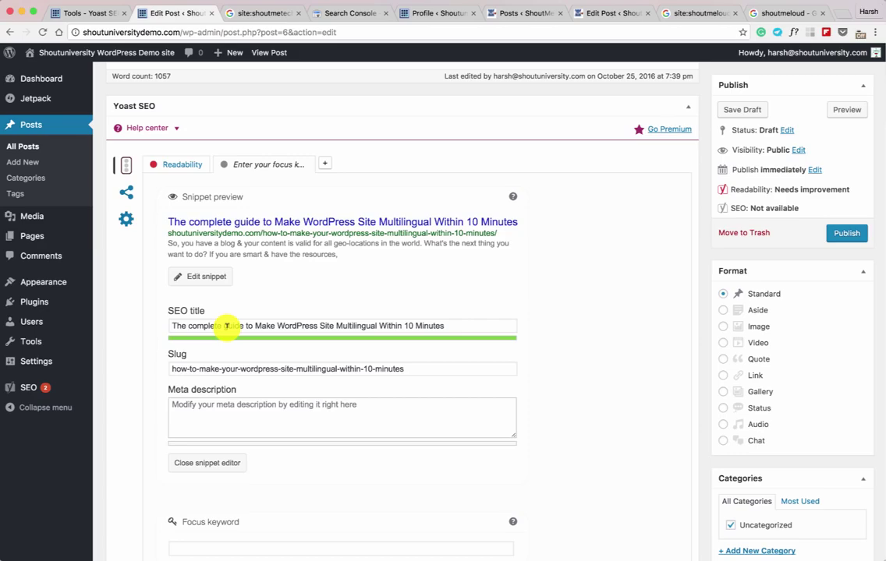
pyautogui.scroll(20, 226, 326)
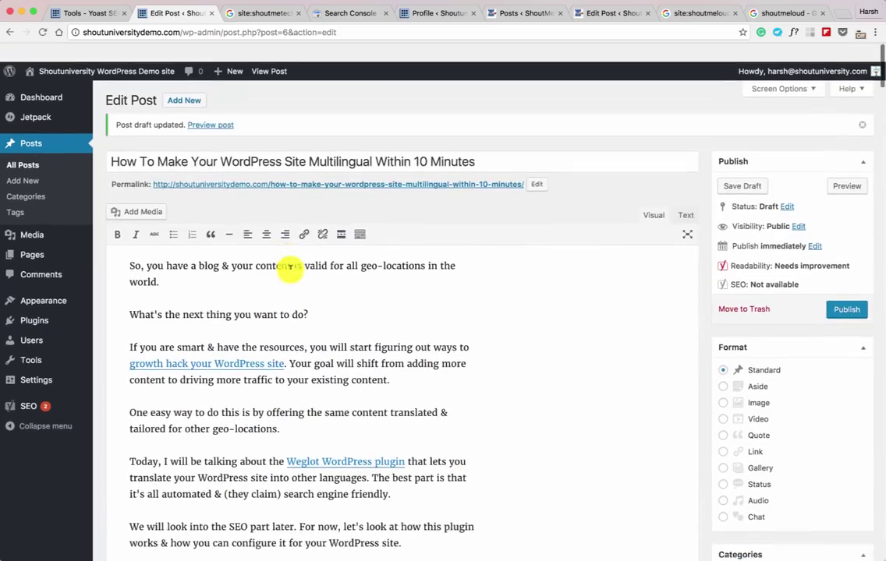
pyautogui.scroll(-1, 234, 210)
pyautogui.scroll(-15, 73, 355)
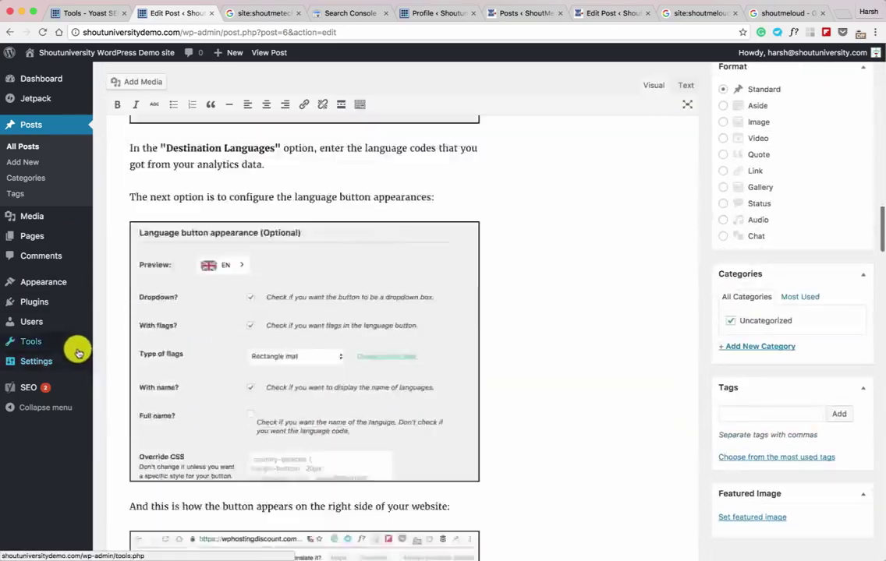
pyautogui.scroll(-20, 78, 353)
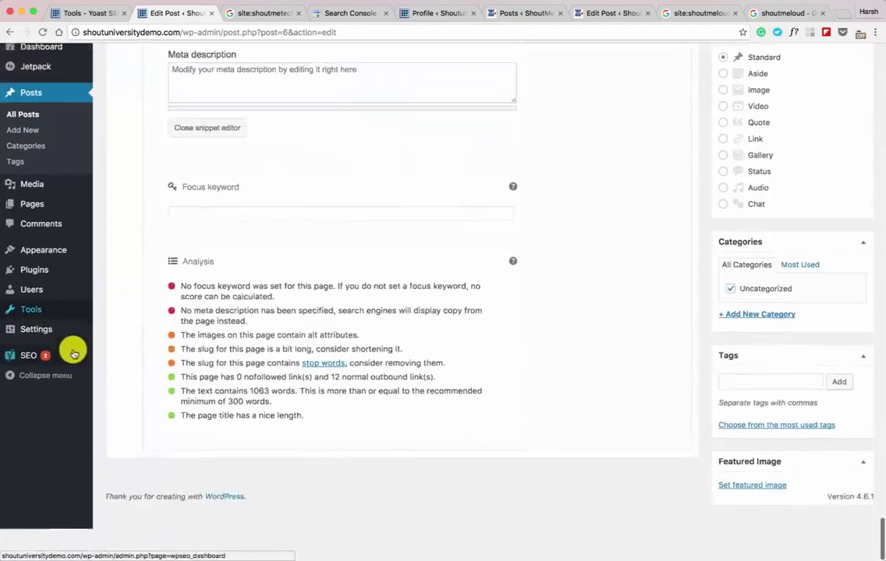
pyautogui.scroll(5, 74, 355)
pyautogui.click(254, 294)
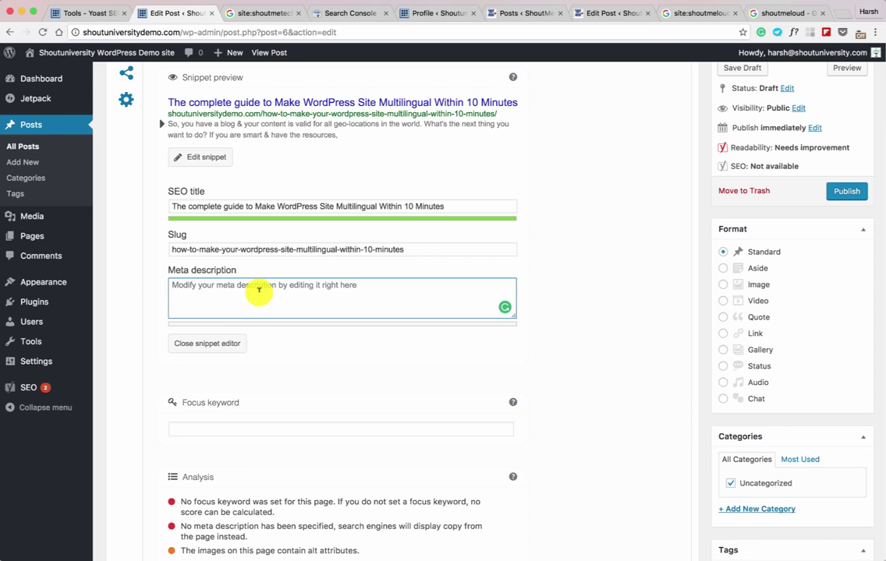
pyautogui.click(258, 290)
pyautogui.write('Learn how one blog added multilingual option & started driving more traffic. A free WordPress plugin call Weglot can do wonders for you.')
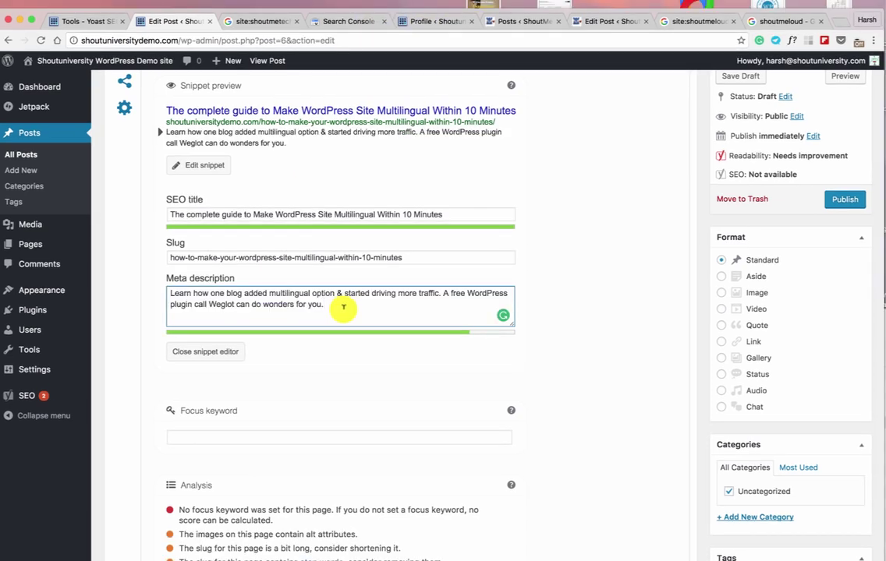
# Compare the new meta description with the descriptions shown under the shoutmetech.com results in Google.
pyautogui.click(278, 27)
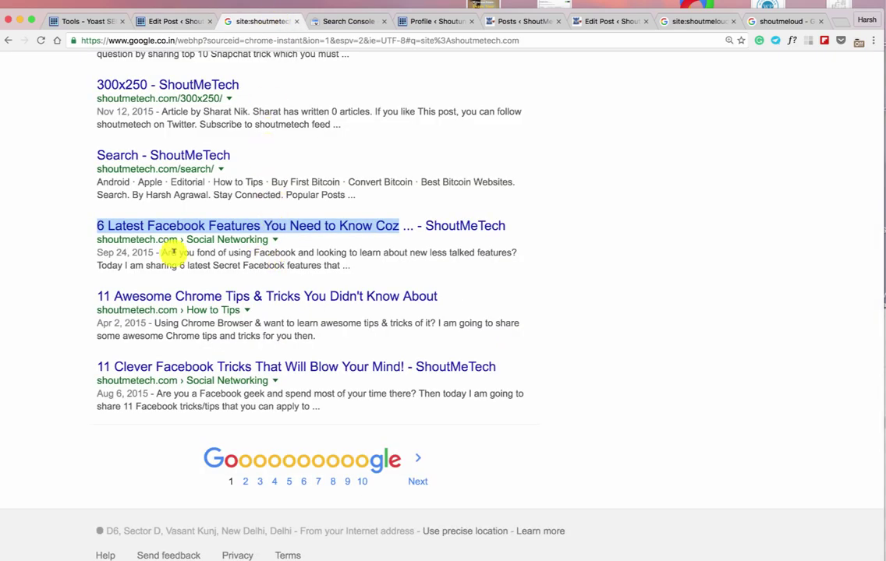
pyautogui.hotkey('ctrl', 'shift', 'Tab')
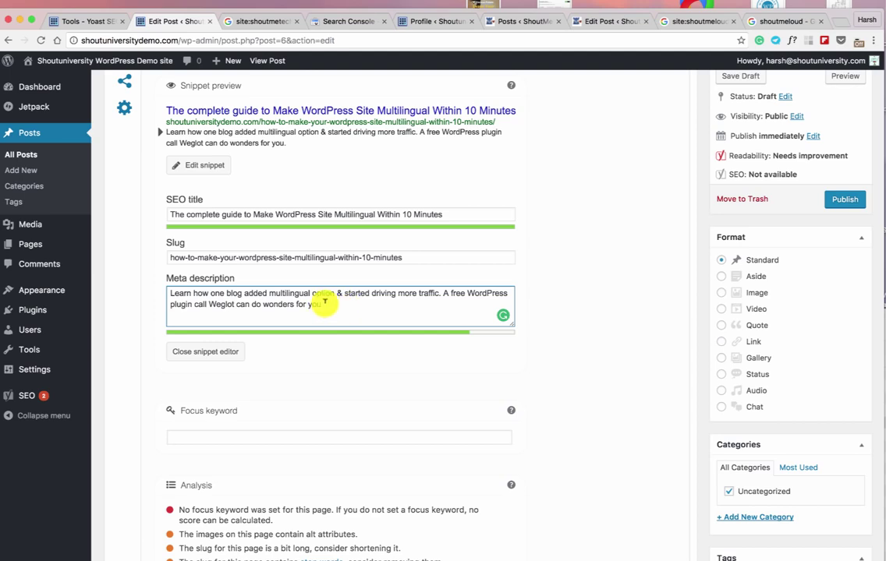
pyautogui.moveTo(322, 305); pyautogui.dragTo(179, 294)
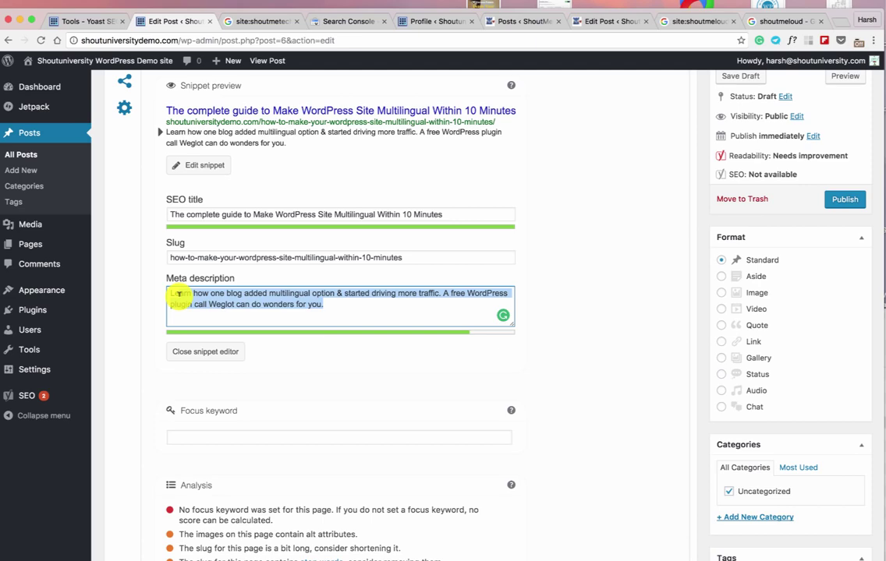
# In the Yoast social settings, set the Twitter title to "How To Make Your #WordPress Site Multilingual Within 10 Minutes".
pyautogui.scroll(4, 195, 280)
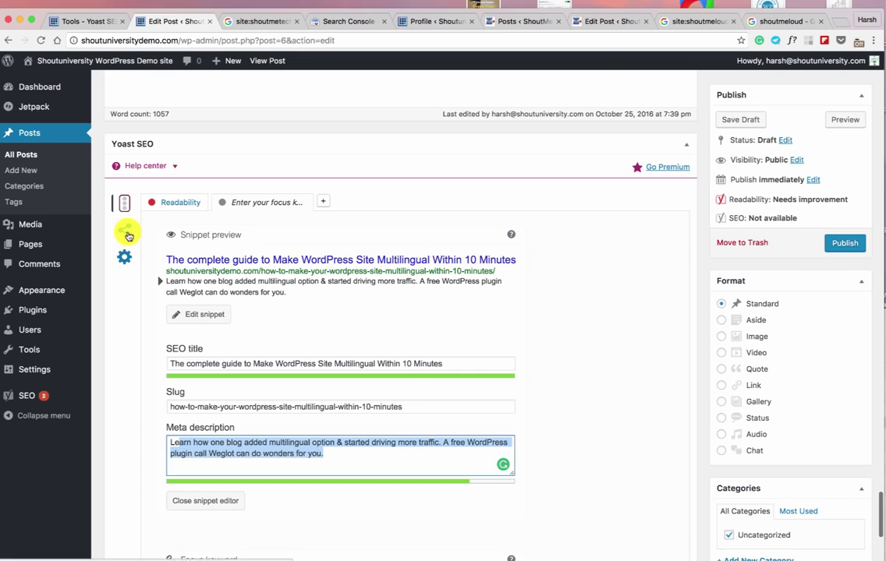
pyautogui.click(124, 235)
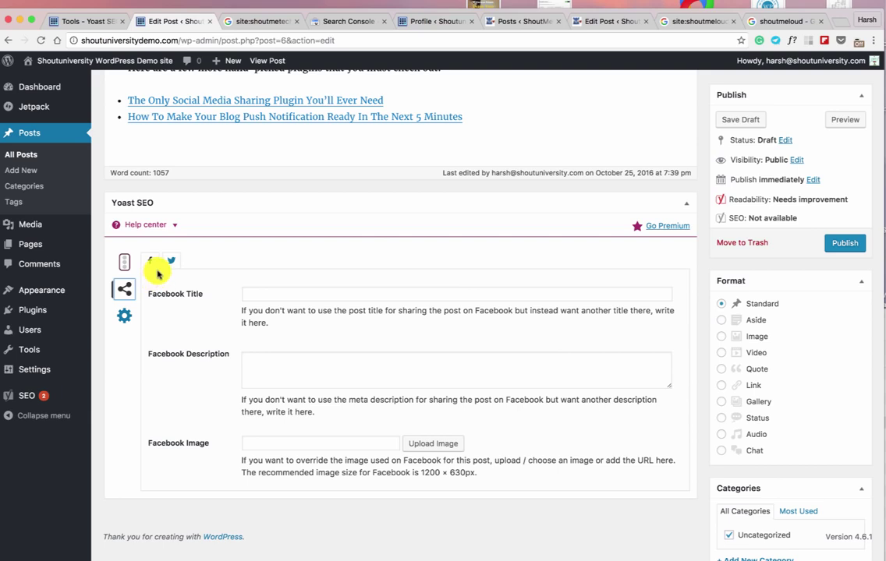
pyautogui.click(292, 294)
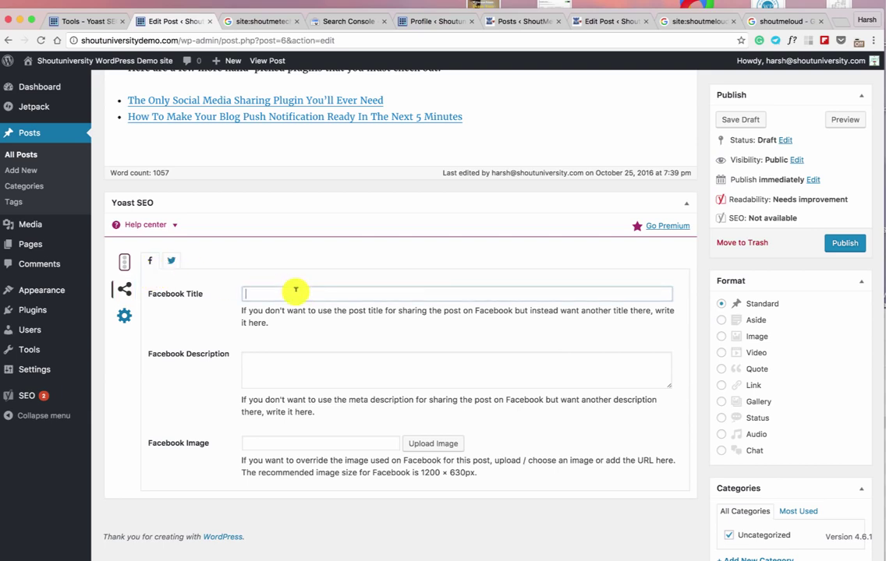
pyautogui.click(170, 261)
pyautogui.click(257, 295)
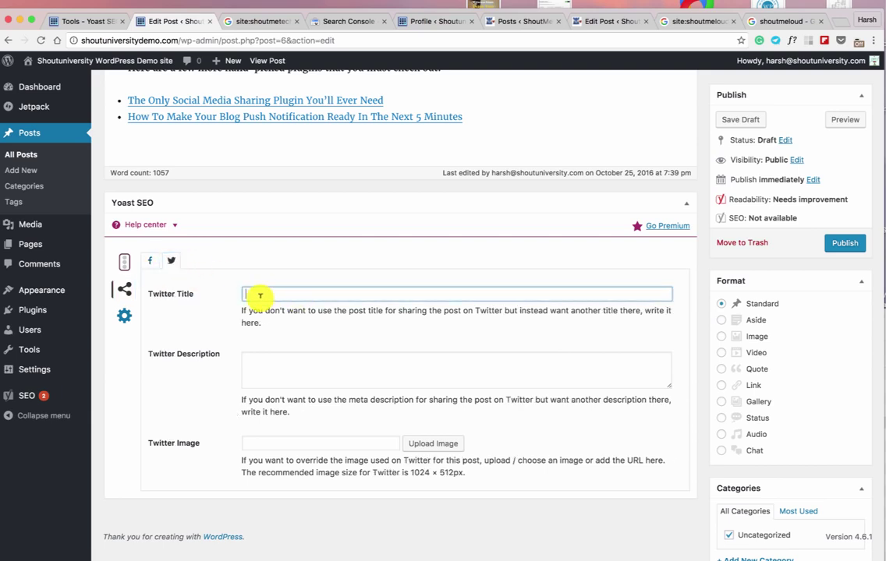
pyautogui.write('How To Make Your WordPress Site Multilingual Within 10 Minutes')
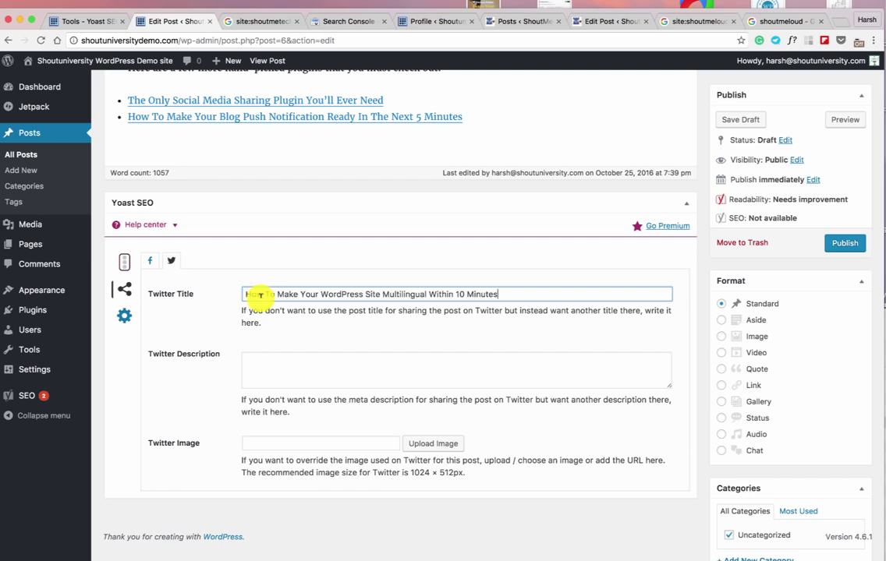
pyautogui.click(322, 295)
pyautogui.write('#')
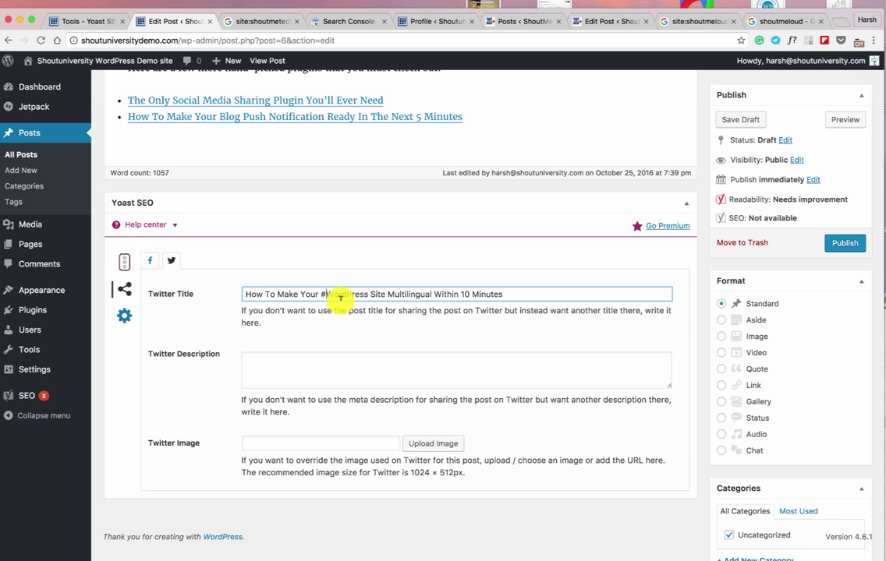
pyautogui.click(354, 443)
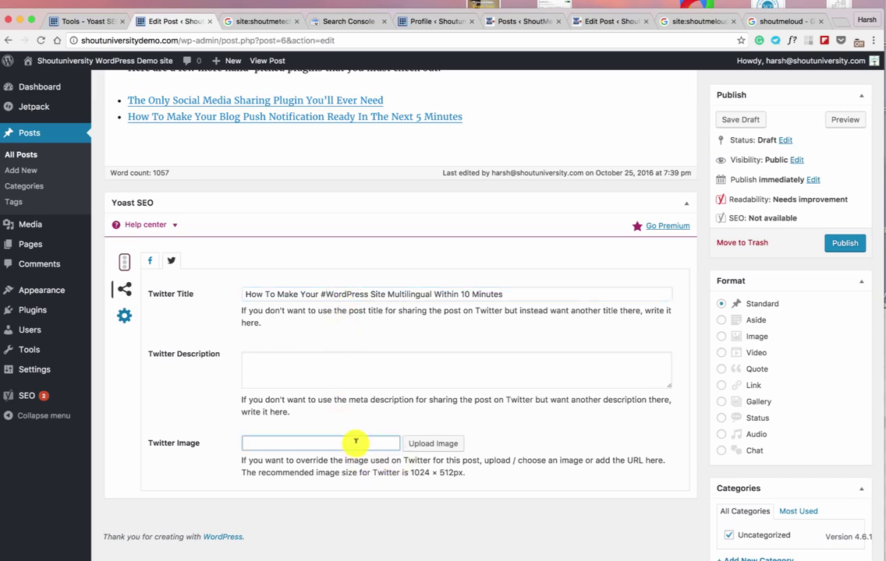
pyautogui.click(340, 373)
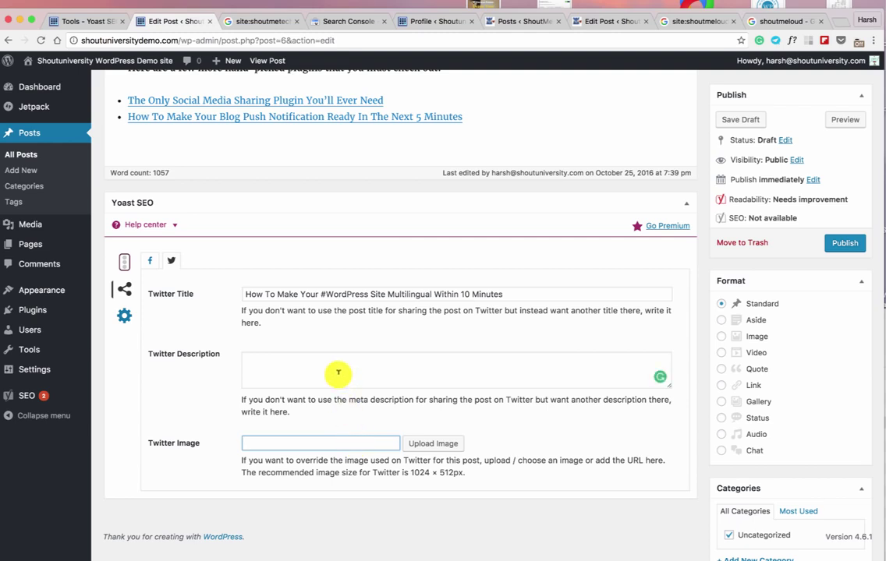
# Set the post's Facebook image to 1-Facebook.png from the media library.
pyautogui.click(149, 260)
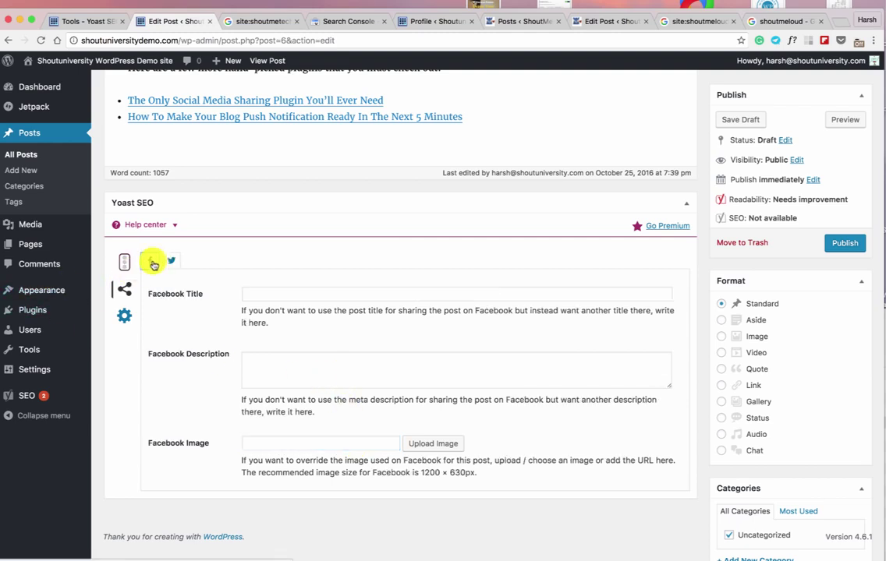
pyautogui.click(429, 442)
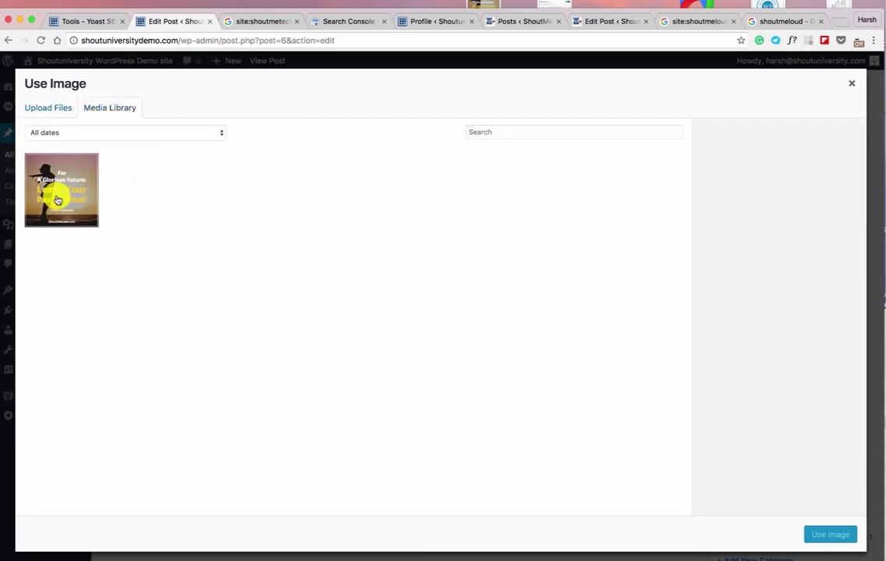
pyautogui.click(66, 179)
pyautogui.click(836, 534)
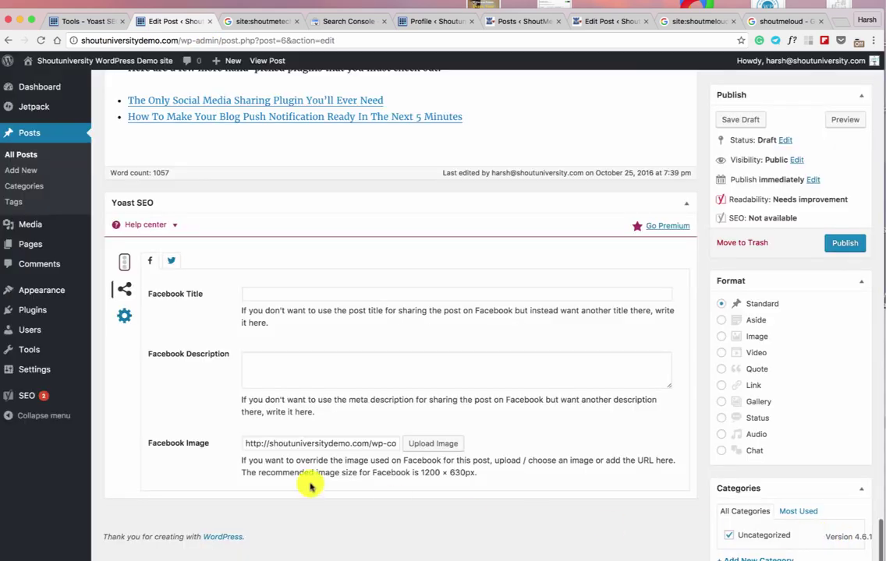
# Check the recommended Twitter image size and set the post's Twitter image to 1-Facebook.png from the media library.
pyautogui.click(171, 261)
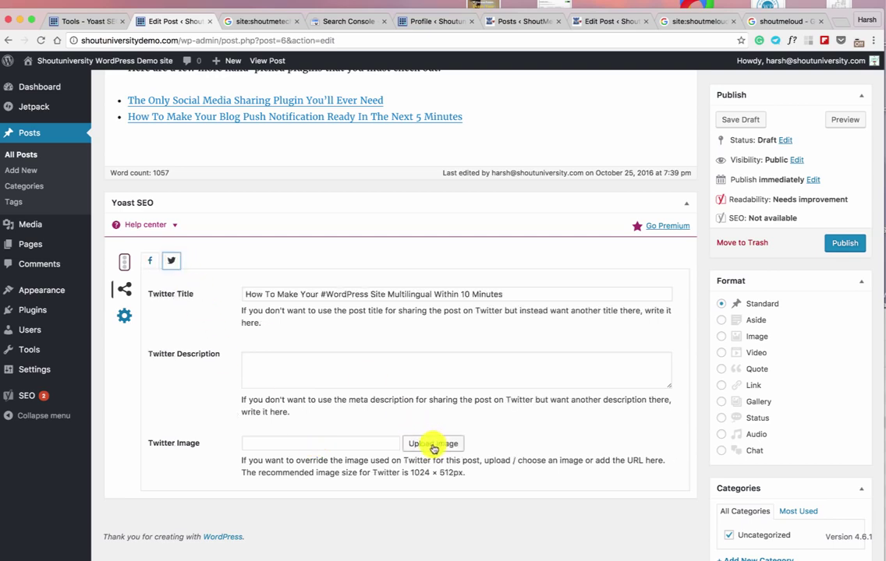
pyautogui.moveTo(465, 474); pyautogui.dragTo(407, 474)
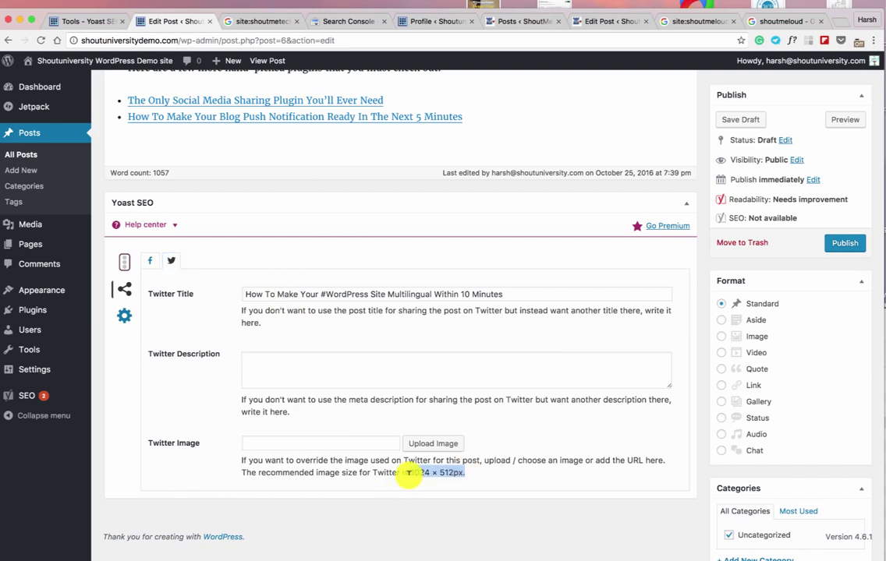
pyautogui.click(432, 443)
pyautogui.click(89, 199)
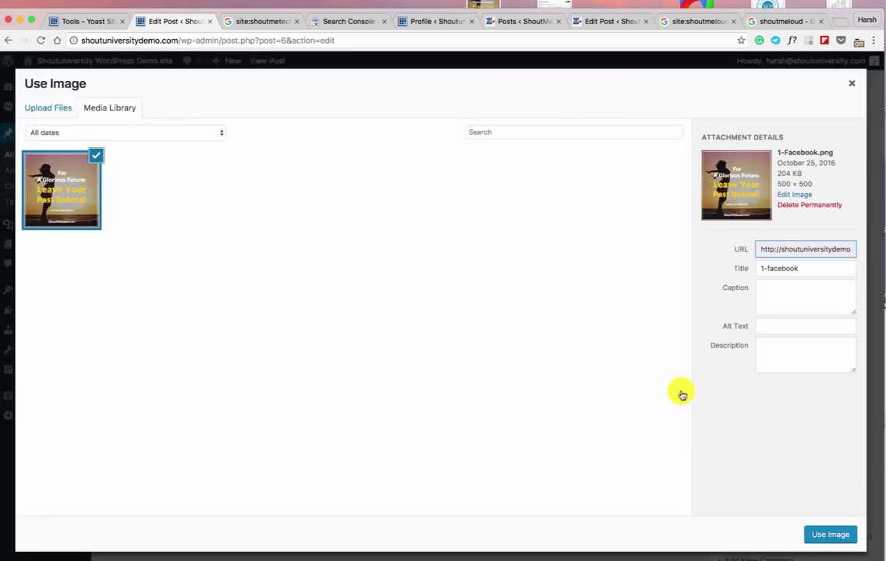
pyautogui.click(835, 538)
pyautogui.scroll(20, 449, 410)
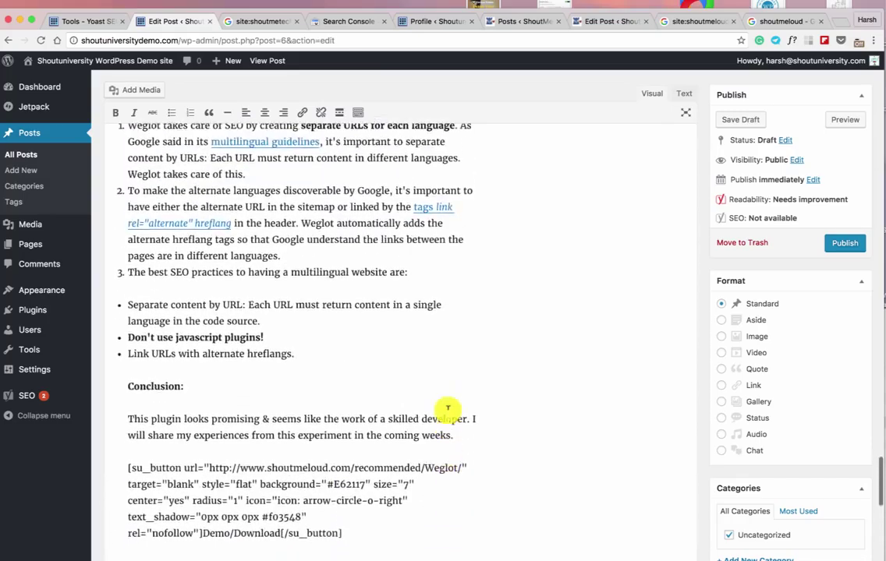
pyautogui.scroll(20, 448, 410)
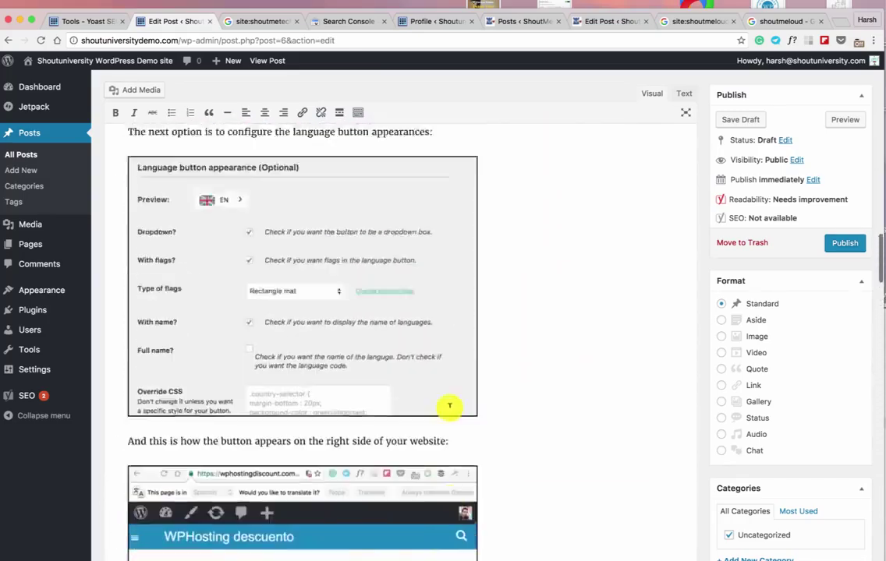
pyautogui.scroll(5, 448, 405)
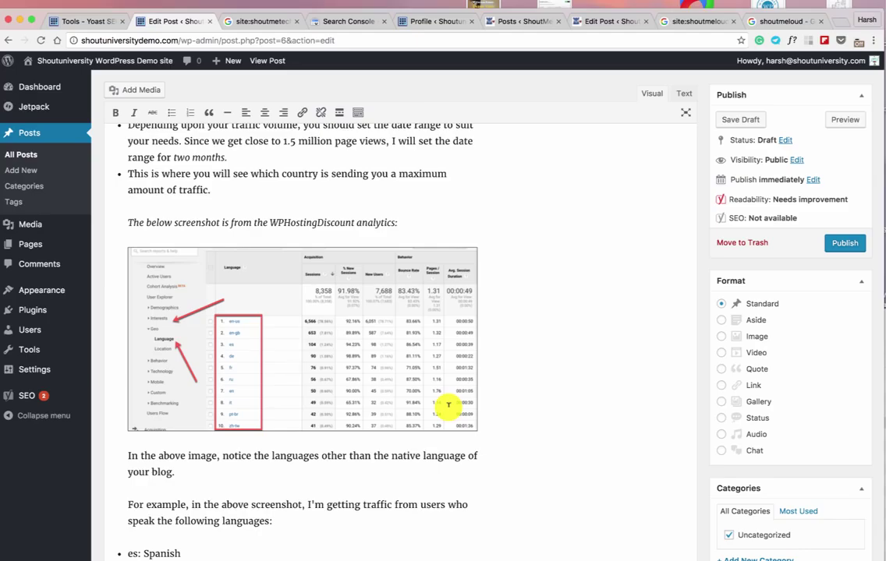
pyautogui.scroll(-20, 449, 406)
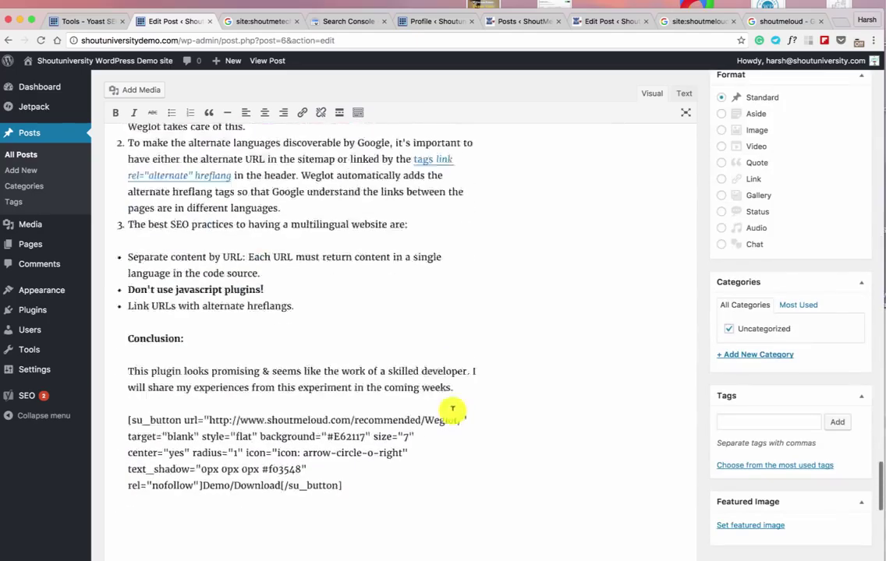
pyautogui.scroll(-10, 452, 409)
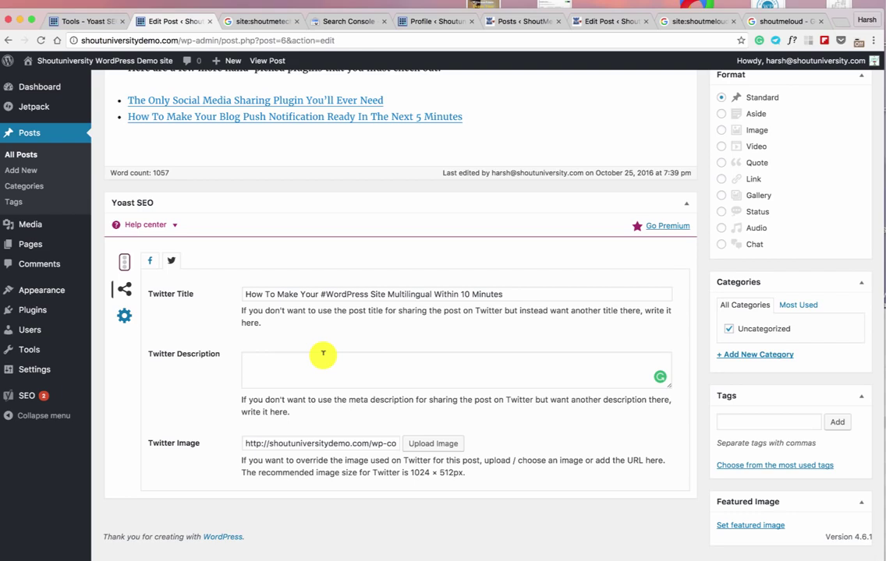
# Review the post's Facebook and Twitter sharing fields in the Yoast social settings.
pyautogui.click(150, 262)
pyautogui.click(307, 294)
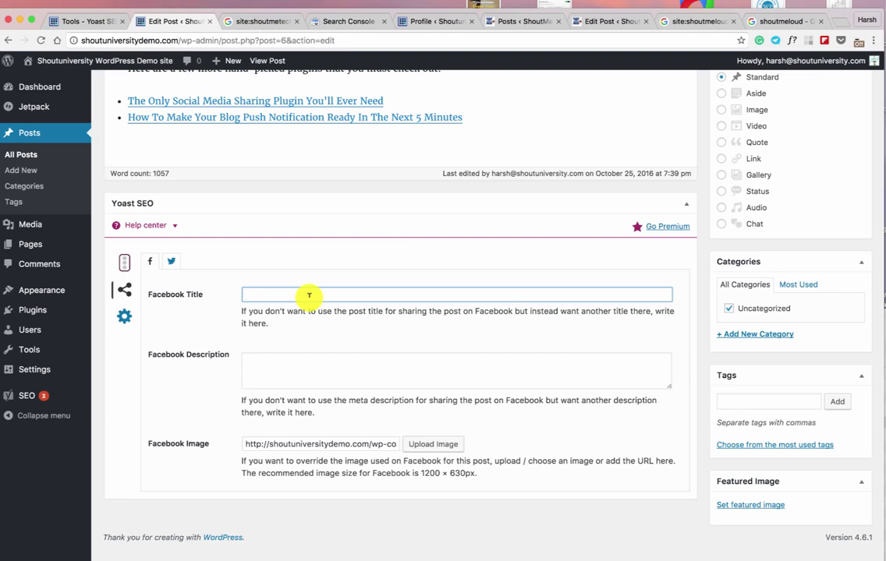
pyautogui.click(172, 262)
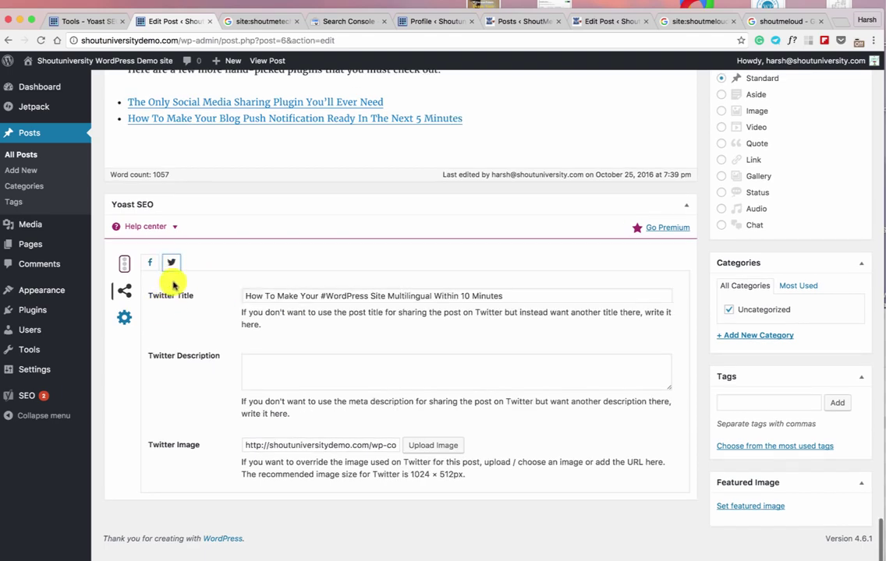
# In the post's advanced Yoast settings, set Meta robots index to noindex and Meta robots follow to nofollow, and select the empty Canonical URL field.
pyautogui.click(125, 318)
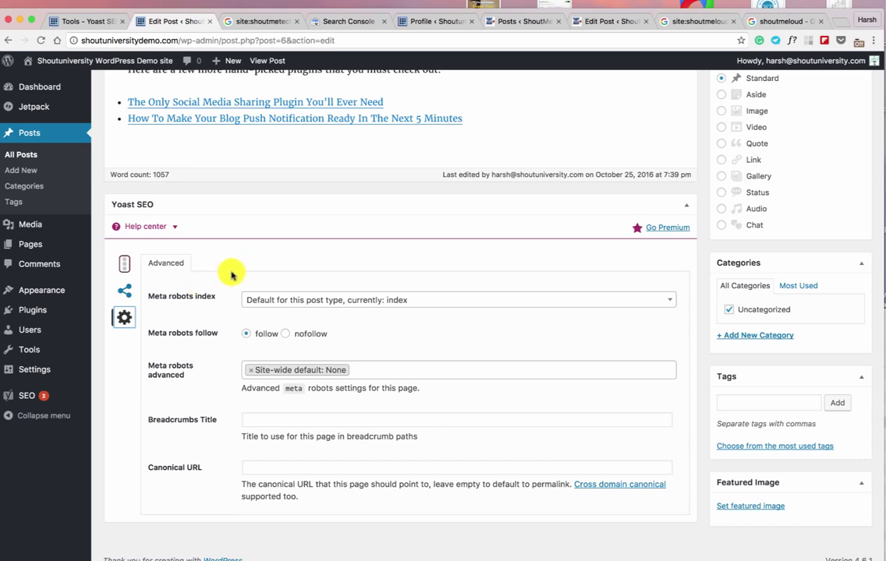
pyautogui.click(280, 301)
pyautogui.click(271, 368)
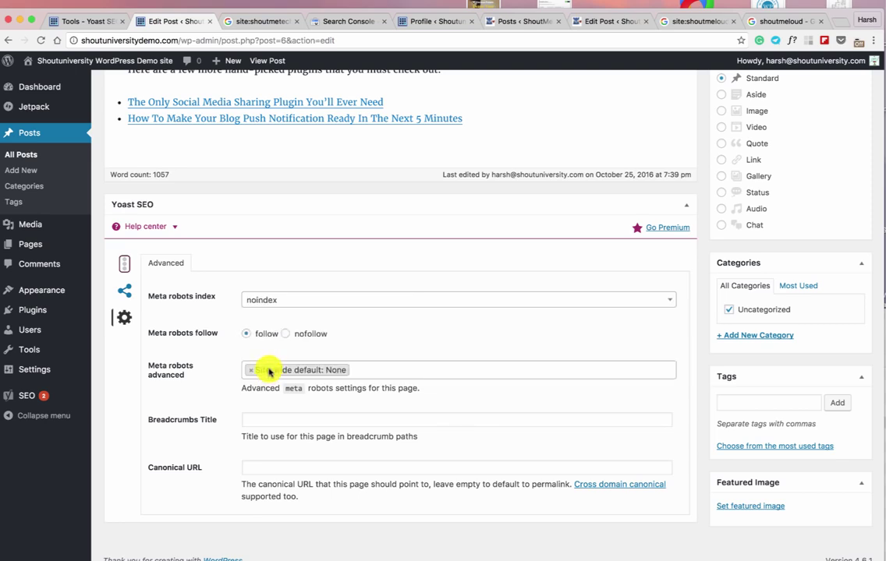
pyautogui.click(235, 111)
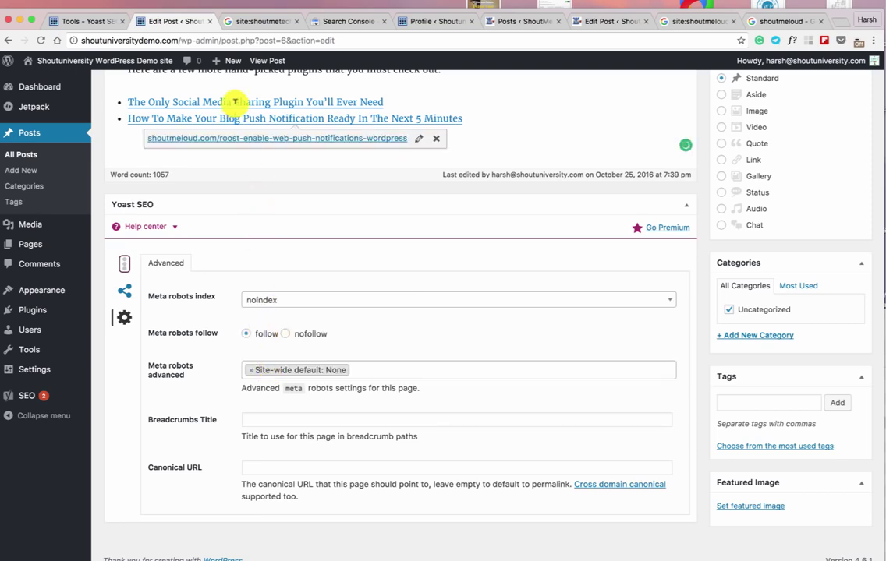
pyautogui.click(235, 101)
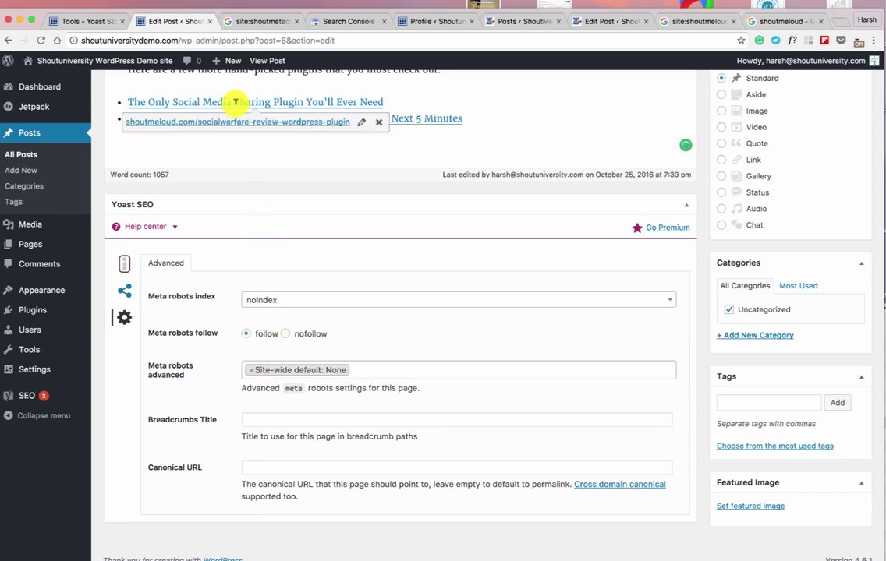
pyautogui.click(286, 334)
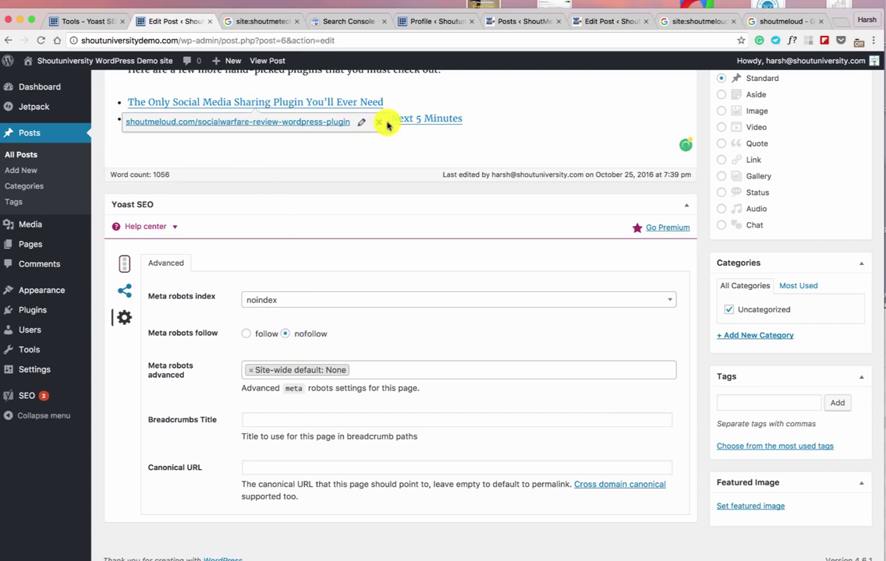
pyautogui.scroll(-1, 340, 281)
pyautogui.scroll(-2, 338, 280)
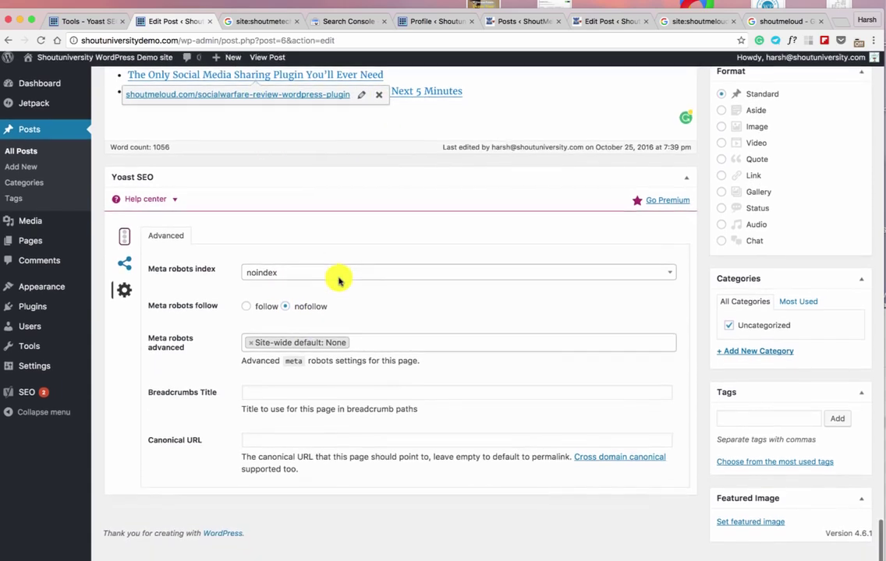
pyautogui.click(270, 444)
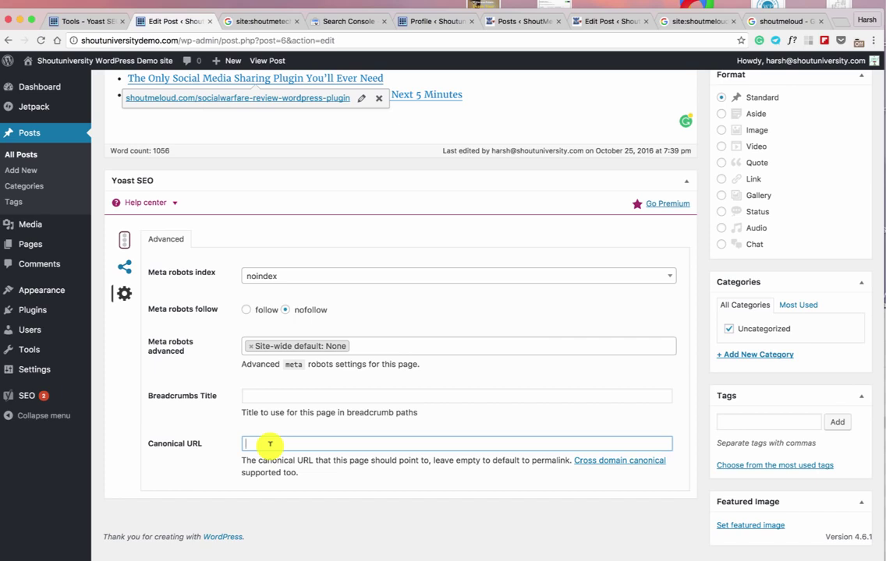
pyautogui.scroll(-1, 270, 443)
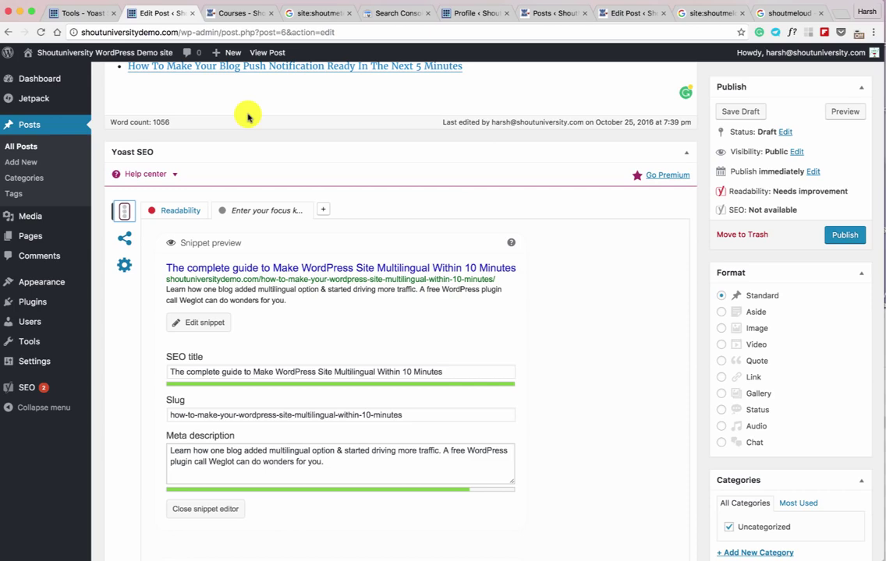
# Look through the Shout University courses page, opening the Affiliate Marketing Course series in a new tab, and return to the post editor.
pyautogui.hotkey('ctrl', 'Tab')
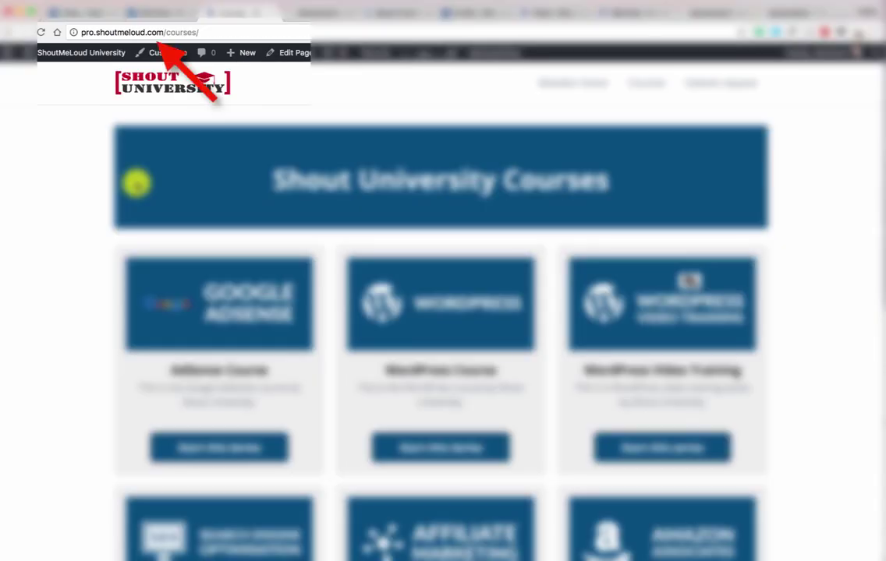
pyautogui.scroll(-3, 150, 221)
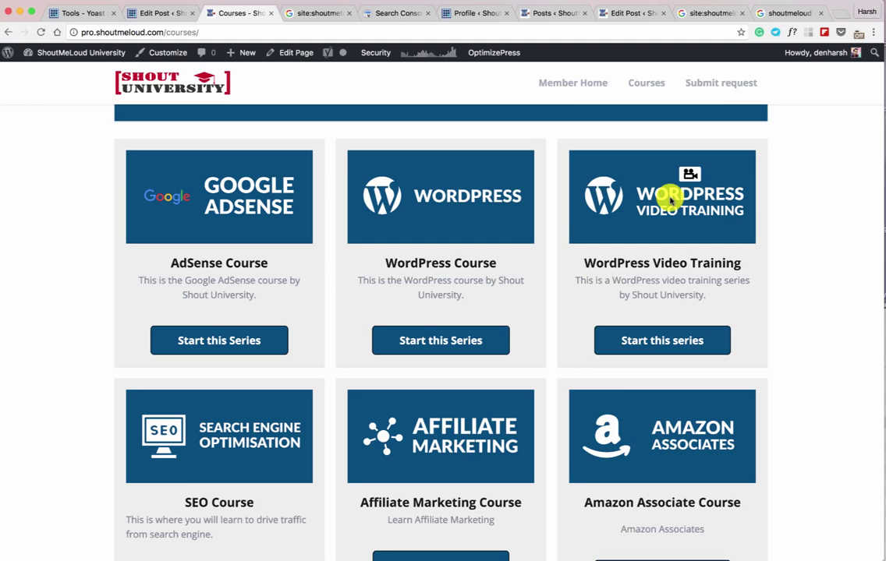
pyautogui.scroll(-2, 485, 305)
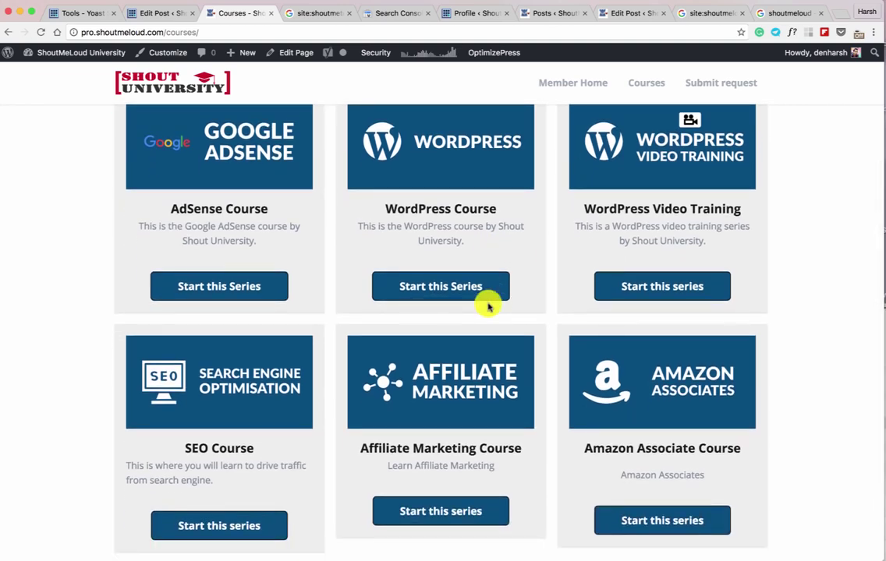
pyautogui.moveTo(382, 449); pyautogui.dragTo(551, 442)
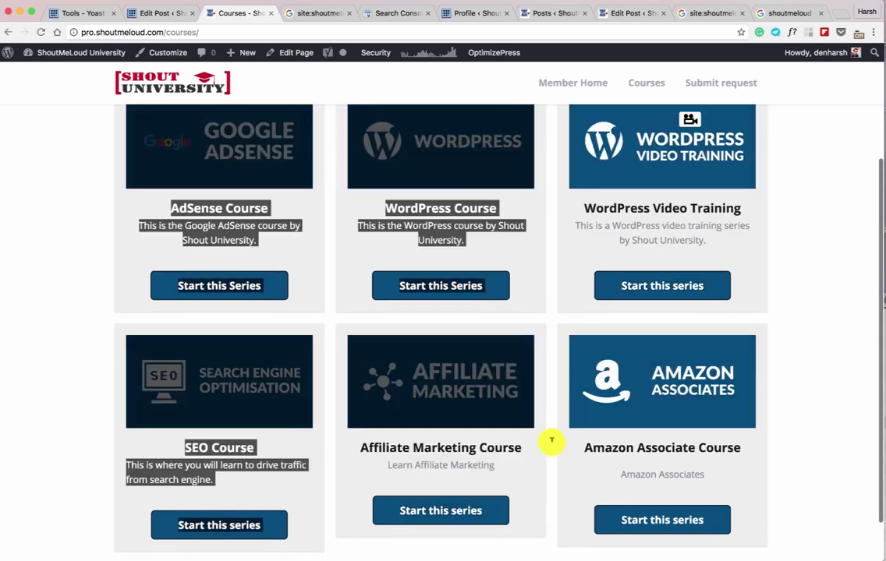
pyautogui.click(510, 461)
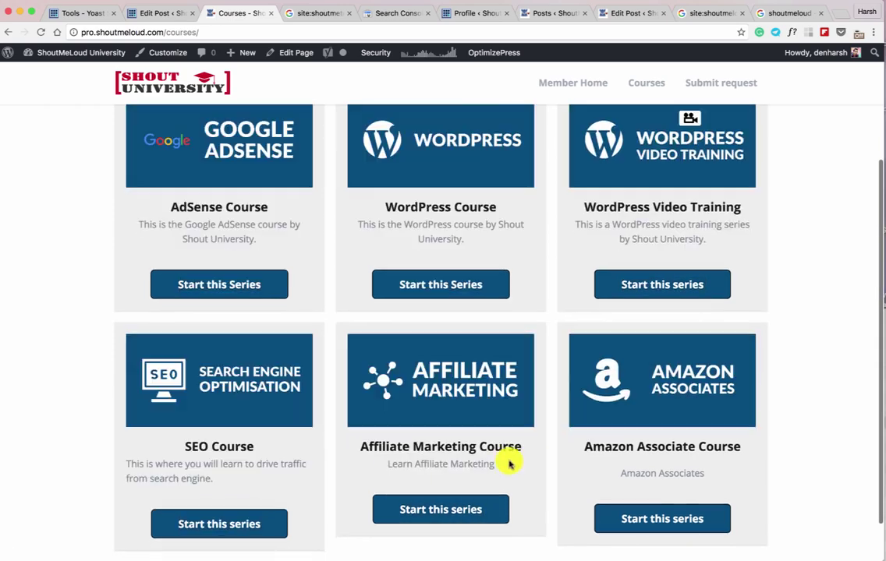
pyautogui.keyDown('super'); pyautogui.click(464, 510); pyautogui.keyUp('super')
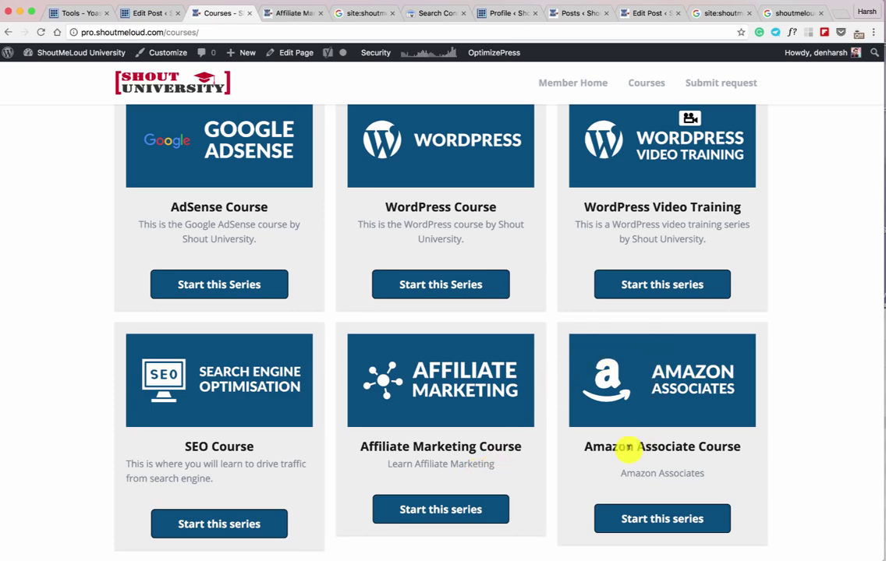
pyautogui.scroll(3, 233, 217)
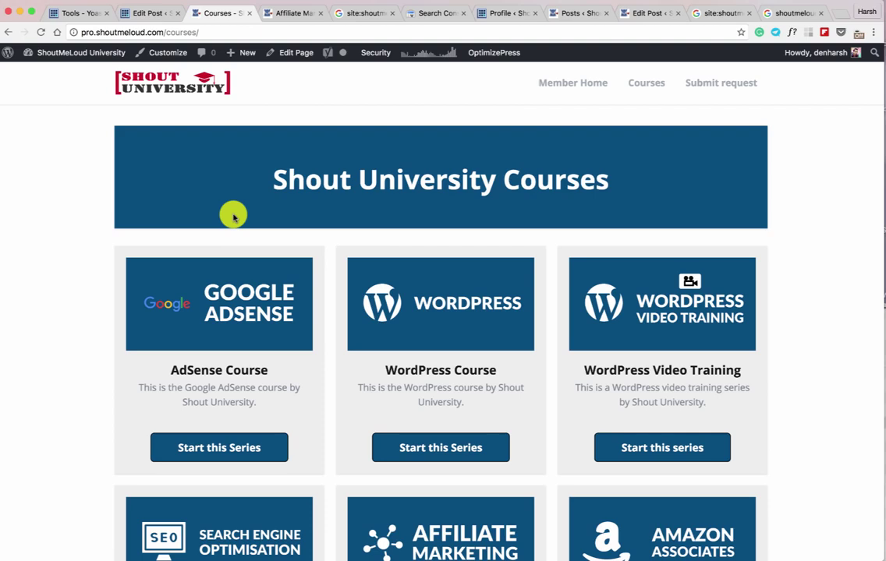
pyautogui.click(137, 11)
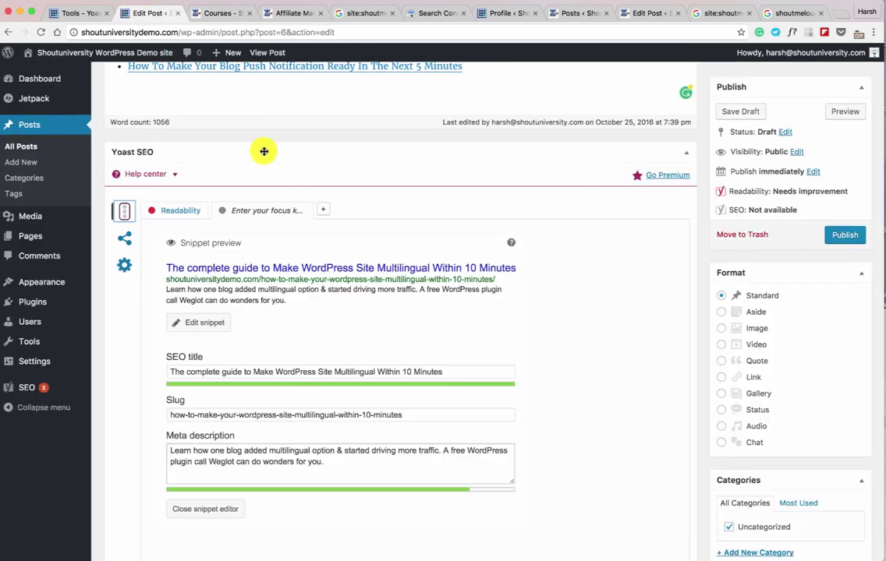